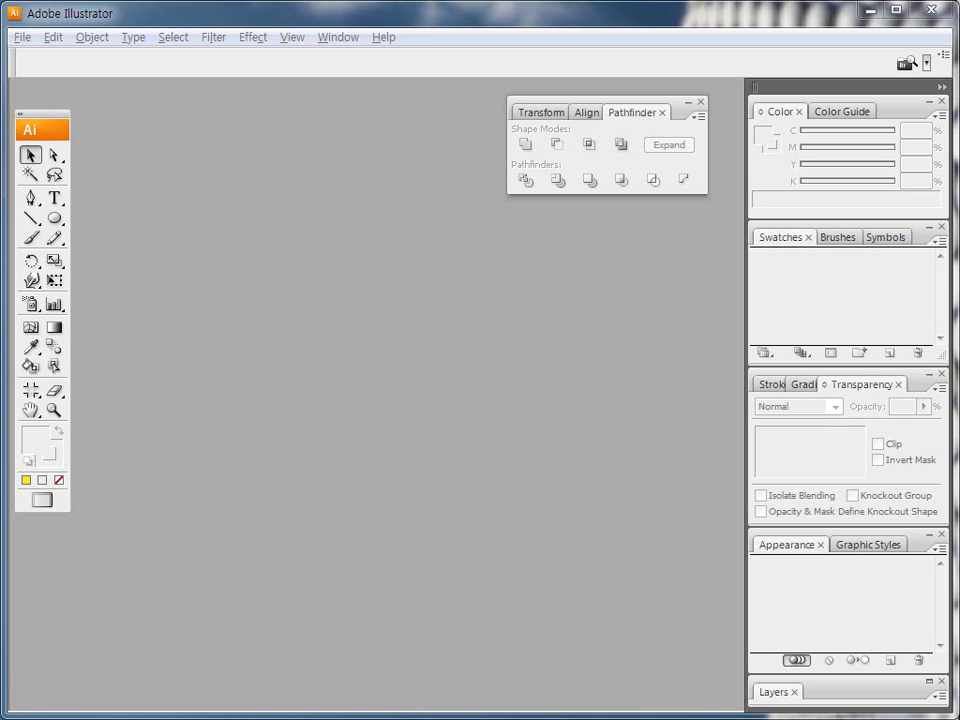
Create a new blank document using the offered new-document settings.
{"action": "left_click", "coordinate": [22, 37]}
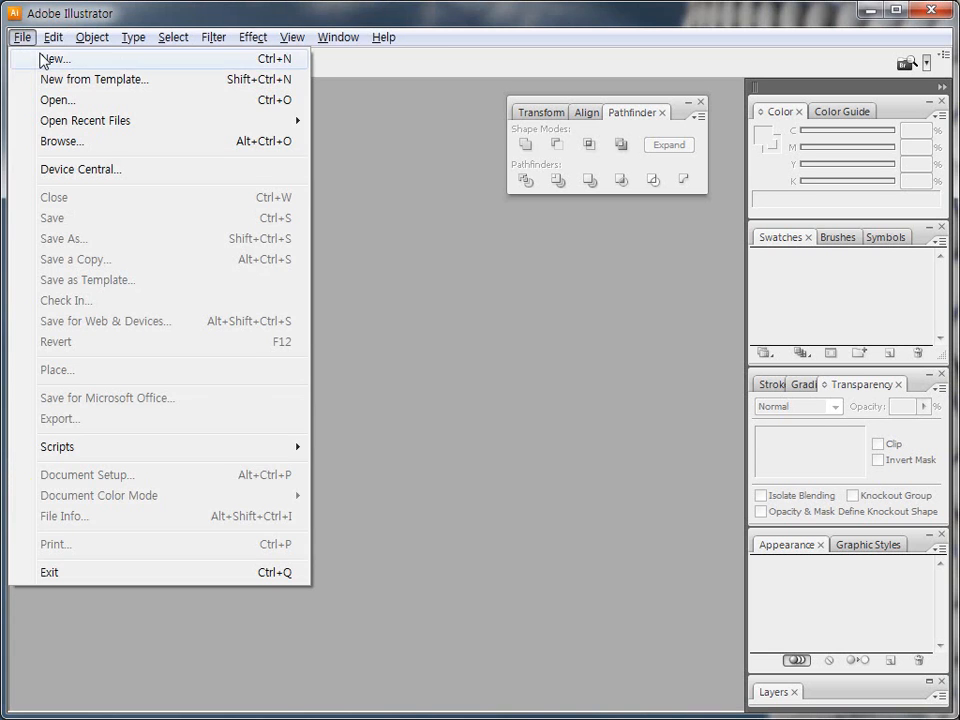
{"action": "left_click", "coordinate": [40, 58]}
{"action": "left_click", "coordinate": [660, 240]}
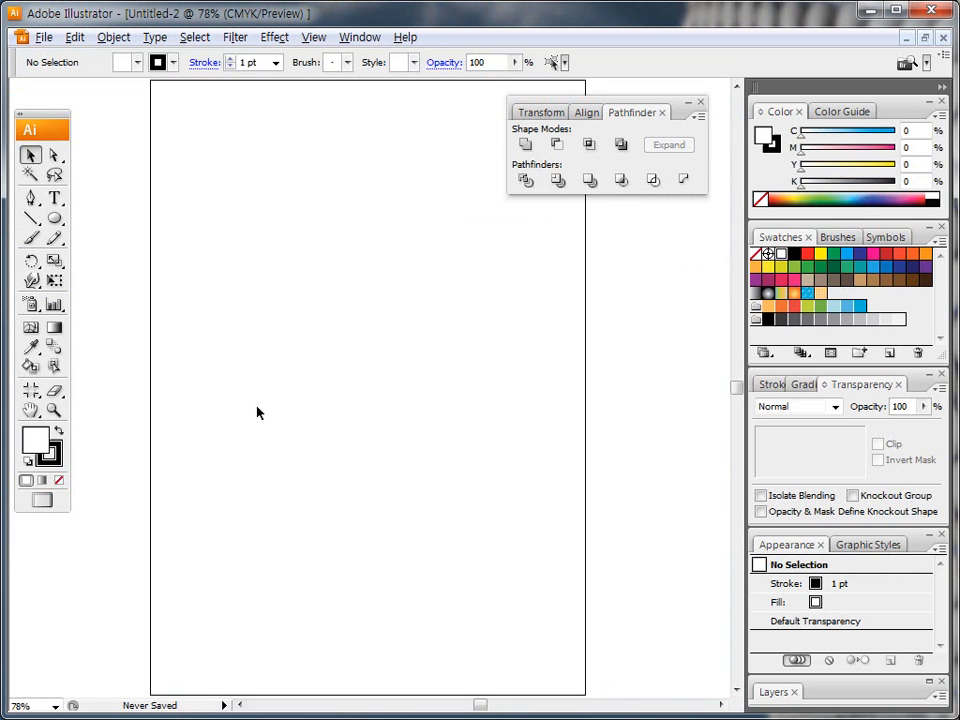
Reposition the floating toolbox just outside the artboard's left edge so the Type tool is easy to reach.
{"action": "left_click_drag", "start_coordinate": [55, 127], "coordinate": [187, 159]}
{"action": "mouse_move", "coordinate": [197, 242]}
{"action": "left_mouse_down"}
{"action": "mouse_move", "coordinate": [178, 222]}
{"action": "mouse_move", "coordinate": [203, 242]}
{"action": "left_mouse_up"}
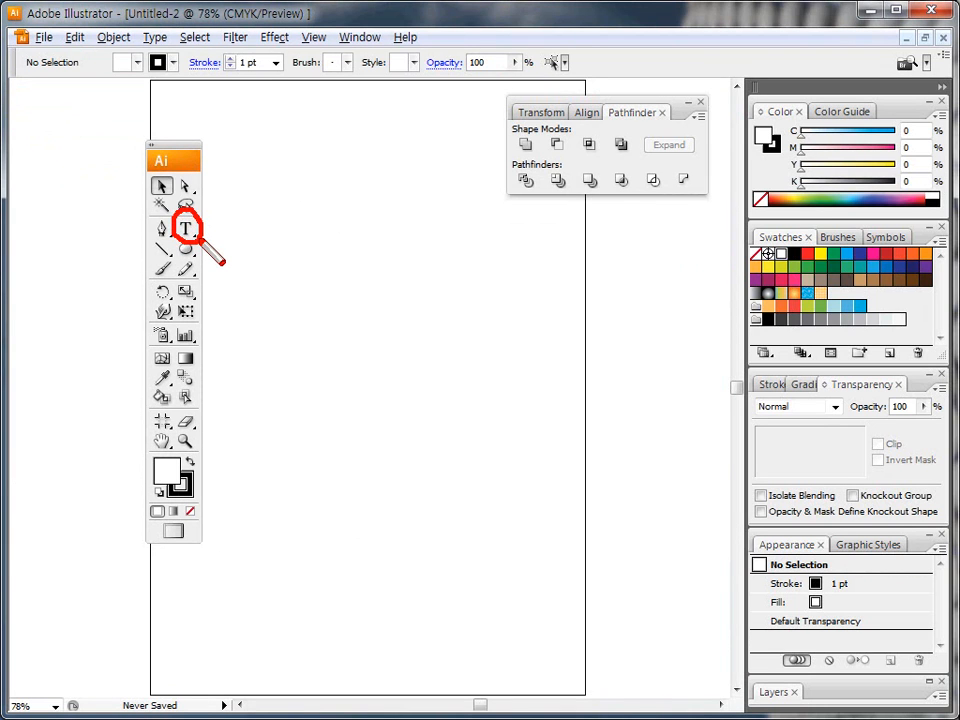
{"action": "key", "text": "Escape"}
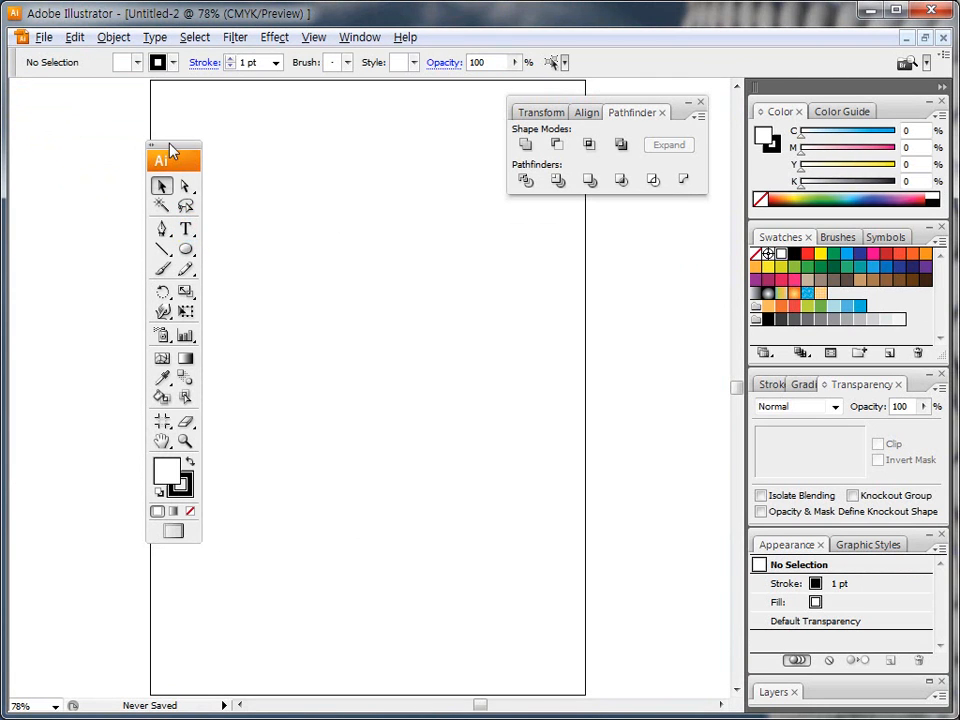
{"action": "left_click_drag", "start_coordinate": [171, 150], "coordinate": [102, 131]}
Tear off the Type tool group as a floating palette and place it over the upper part of the artboard.
{"action": "left_click", "coordinate": [118, 213]}
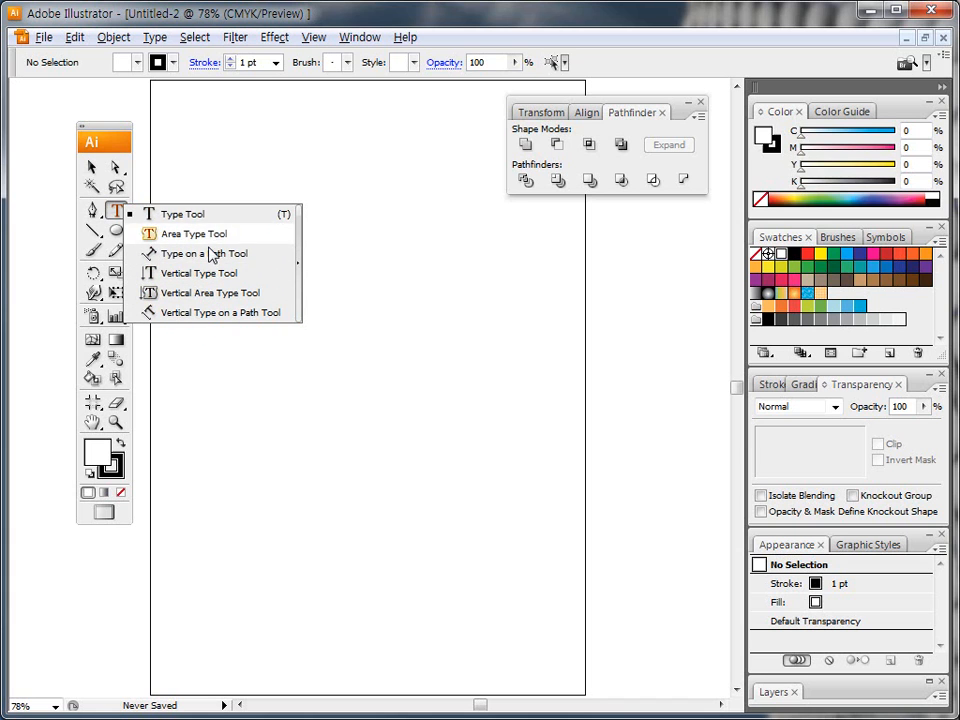
{"action": "left_click_drag", "start_coordinate": [213, 258], "coordinate": [299, 262]}
{"action": "left_click_drag", "start_coordinate": [213, 212], "coordinate": [313, 128]}
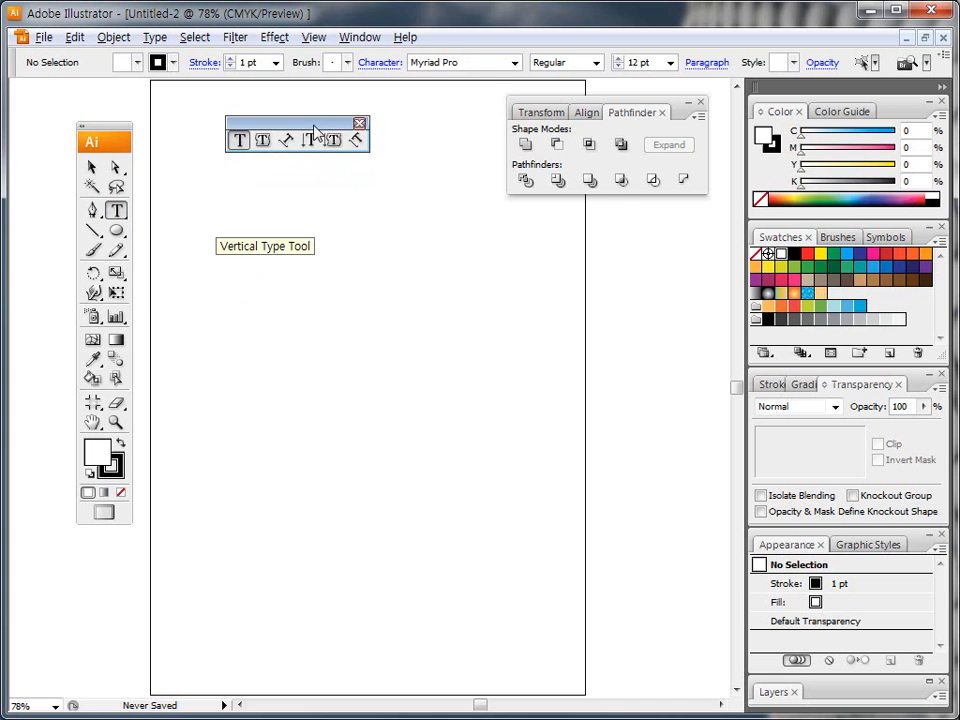
{"action": "mouse_move", "coordinate": [229, 152]}
{"action": "left_mouse_down"}
{"action": "mouse_move", "coordinate": [361, 155]}
{"action": "mouse_move", "coordinate": [306, 152]}
{"action": "mouse_move", "coordinate": [312, 132]}
{"action": "mouse_move", "coordinate": [365, 126]}
{"action": "mouse_move", "coordinate": [364, 149]}
{"action": "mouse_move", "coordinate": [336, 149]}
{"action": "mouse_move", "coordinate": [355, 128]}
{"action": "mouse_move", "coordinate": [333, 150]}
{"action": "left_mouse_up"}
{"action": "left_click_drag", "start_coordinate": [338, 128], "coordinate": [363, 150]}
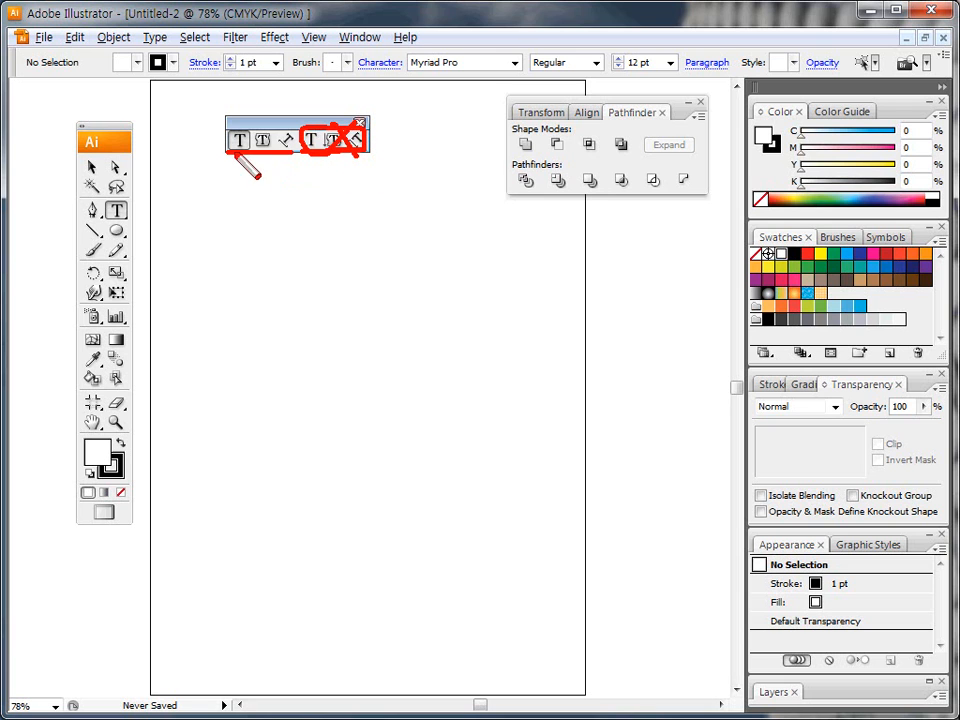
{"action": "key", "text": "Escape"}
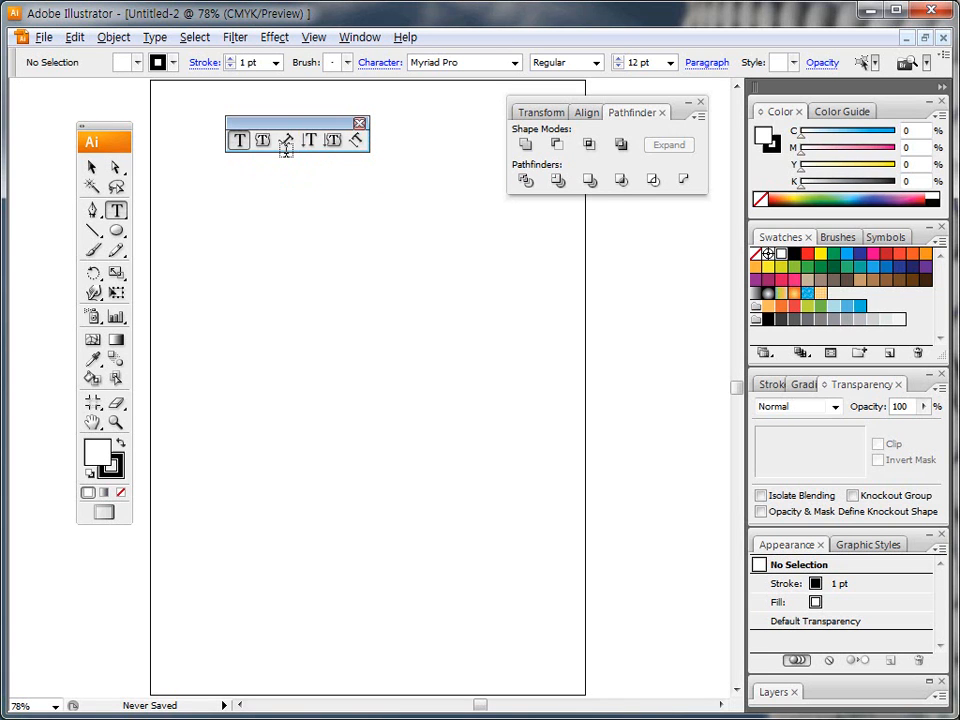
{"action": "left_click_drag", "start_coordinate": [257, 124], "coordinate": [244, 118]}
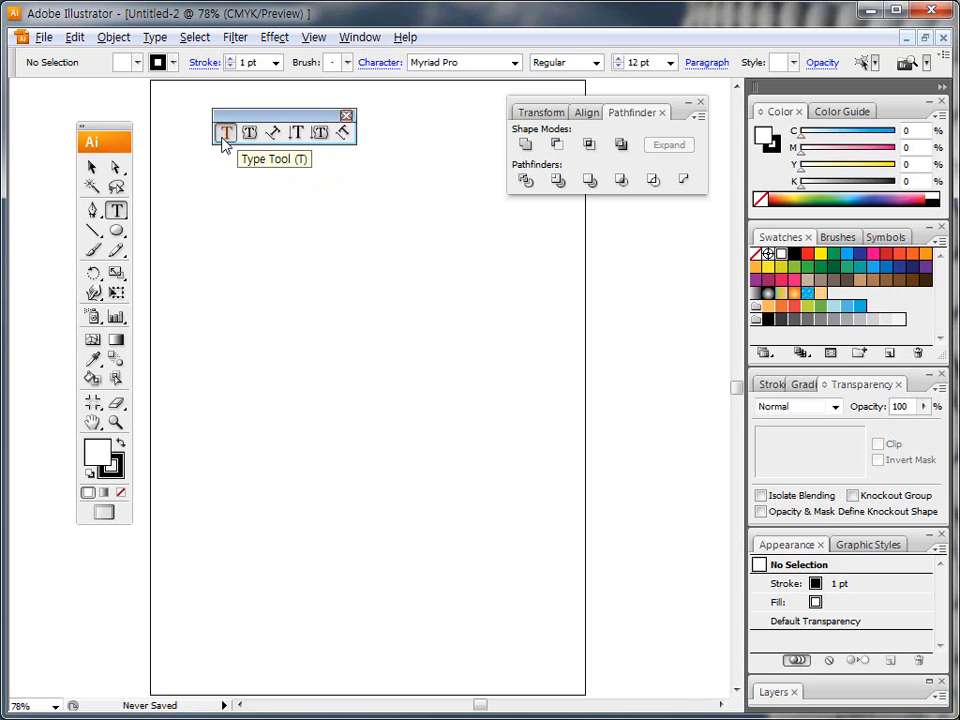
Add point text reading "일러스트레이터" in the upper part of the artboard with the Type tool.
{"action": "left_click", "coordinate": [225, 136]}
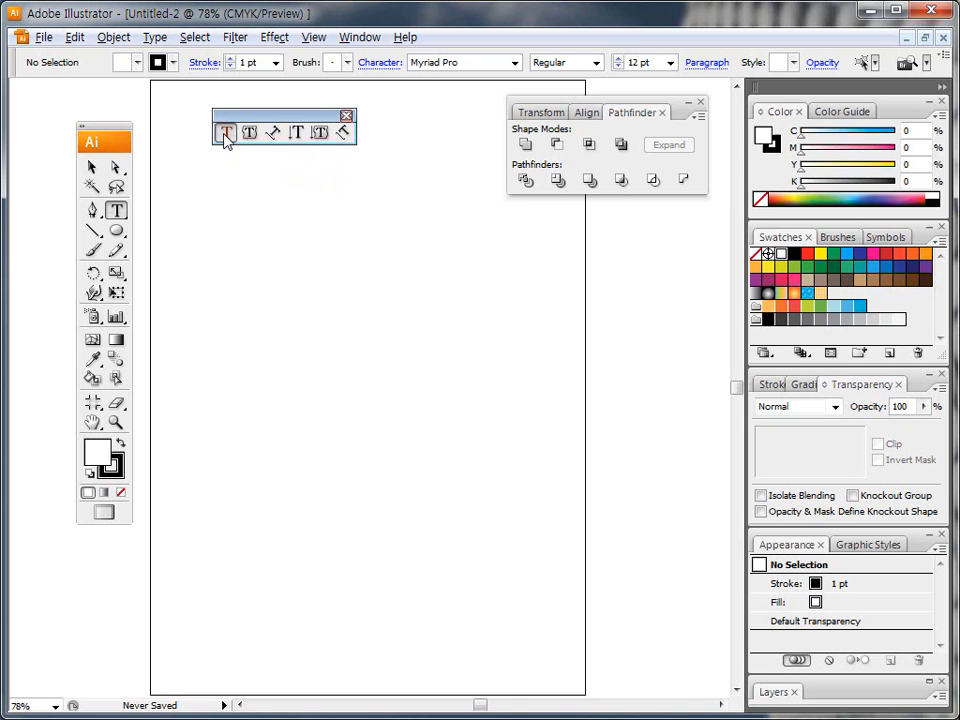
{"action": "left_click", "coordinate": [227, 259]}
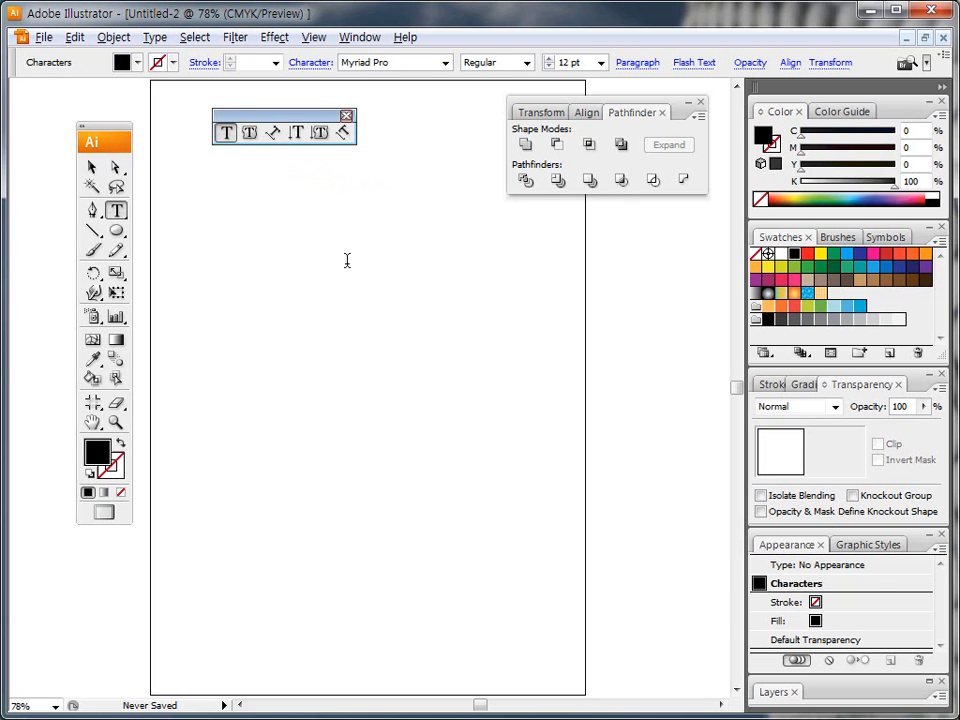
{"action": "type", "text": "dlf"}
{"action": "key", "text": "BackSpace"}
{"action": "key", "text": "BackSpace"}
{"action": "key", "text": "BackSpace"}
{"action": "type", "text": "일러스트레이터"}
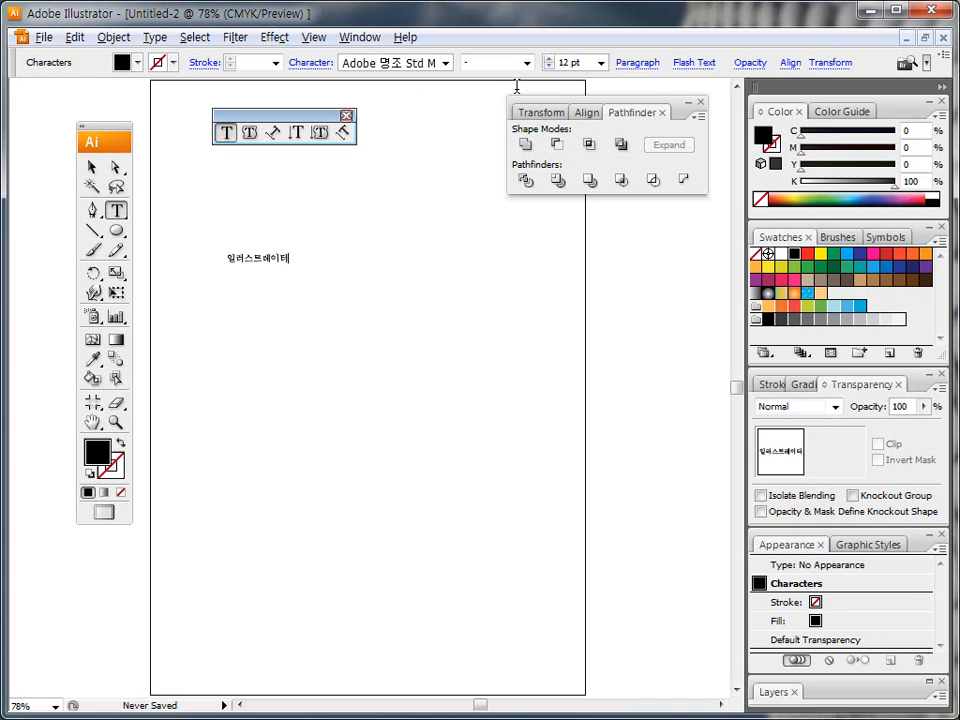
{"action": "key", "text": "ctrl+shift+d"}
{"action": "mouse_move", "coordinate": [99, 177]}
{"action": "left_mouse_down"}
{"action": "mouse_move", "coordinate": [80, 158]}
{"action": "mouse_move", "coordinate": [104, 178]}
{"action": "left_mouse_up"}
{"action": "key", "text": "Escape"}
Scale the "일러스트레이터" text up freehand to about 52 pt, and set its font size to 48 pt.
{"action": "left_click", "coordinate": [91, 167]}
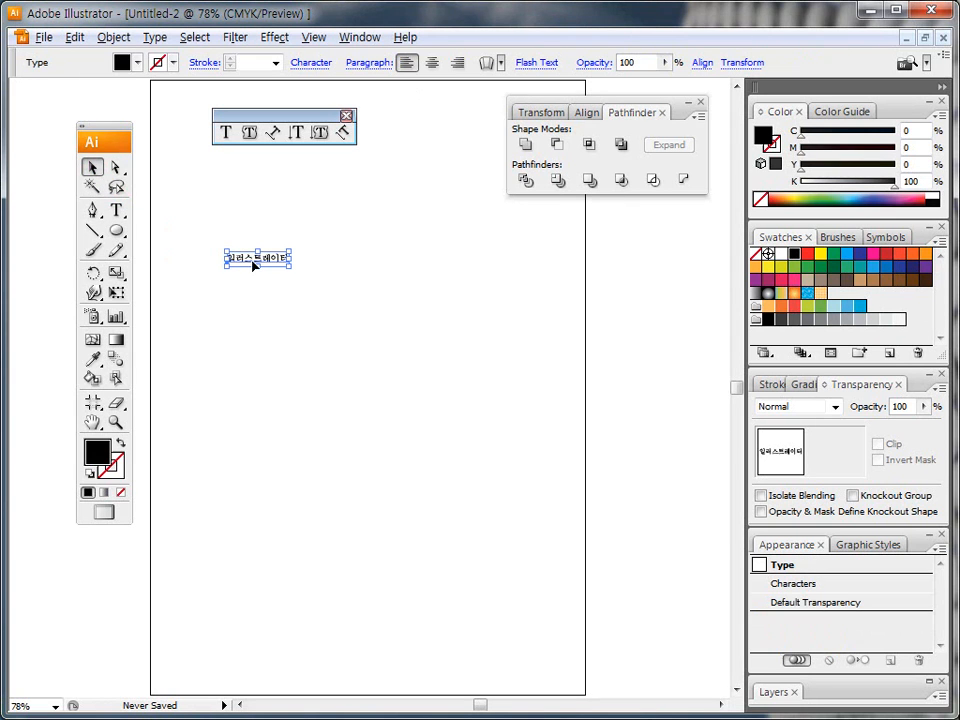
{"action": "left_click_drag", "start_coordinate": [292, 270], "coordinate": [342, 268]}
{"action": "double_click", "coordinate": [288, 262]}
{"action": "left_click_drag", "start_coordinate": [220, 262], "coordinate": [457, 264]}
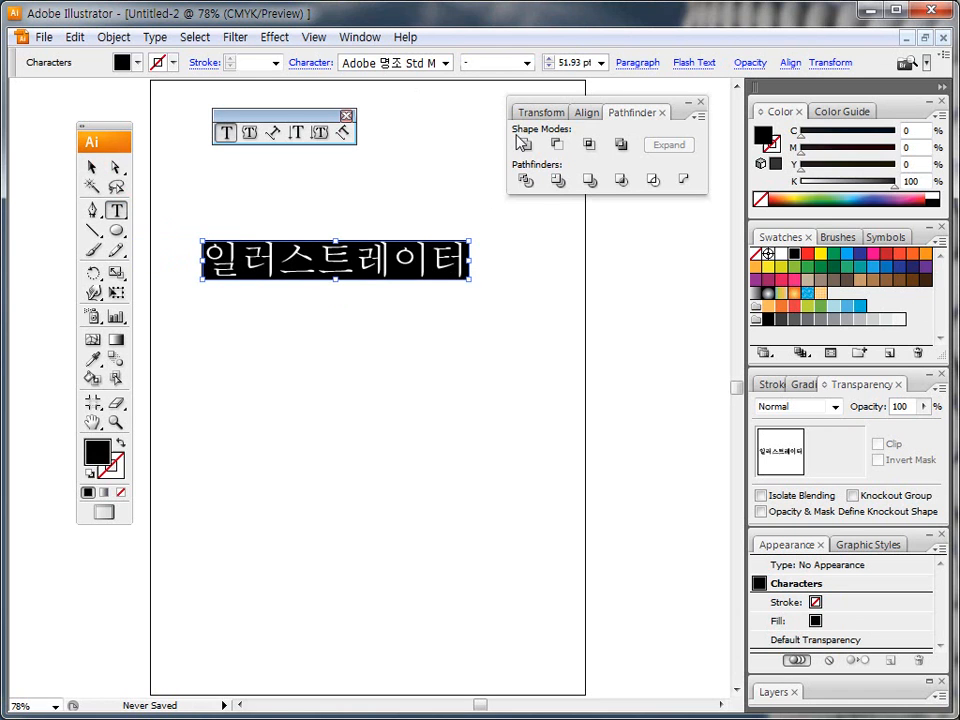
{"action": "mouse_move", "coordinate": [545, 72]}
{"action": "left_mouse_down"}
{"action": "mouse_move", "coordinate": [612, 62]}
{"action": "mouse_move", "coordinate": [578, 83]}
{"action": "left_mouse_up"}
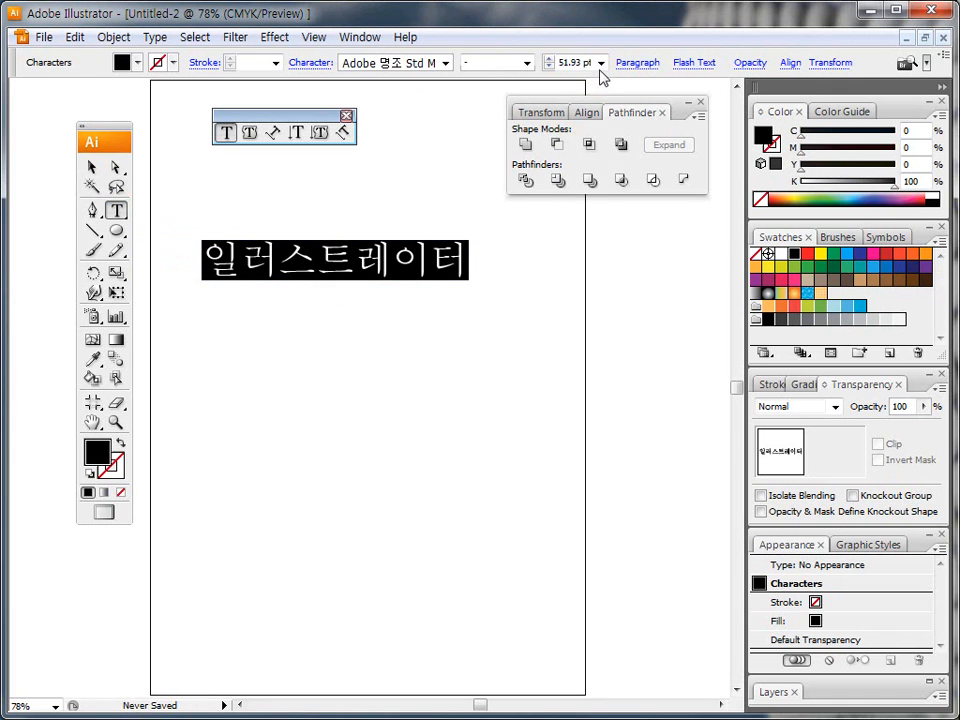
{"action": "left_click", "coordinate": [601, 62]}
{"action": "left_click", "coordinate": [579, 265]}
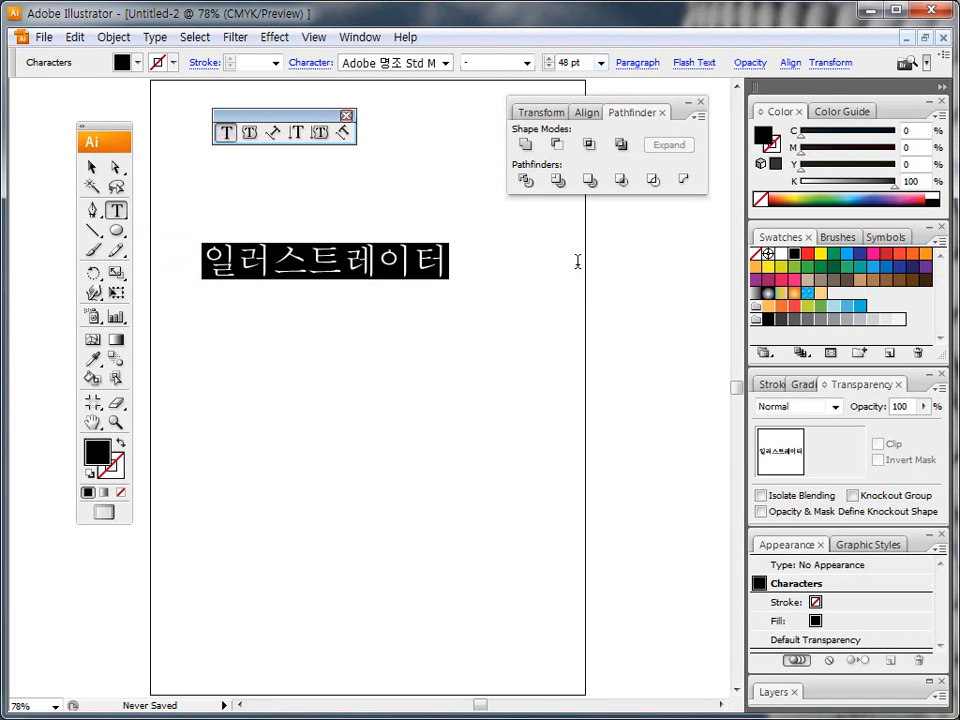
Set the selected text's font size to 60 pt and move the line up beneath the floating type palette.
{"action": "left_click", "coordinate": [601, 62]}
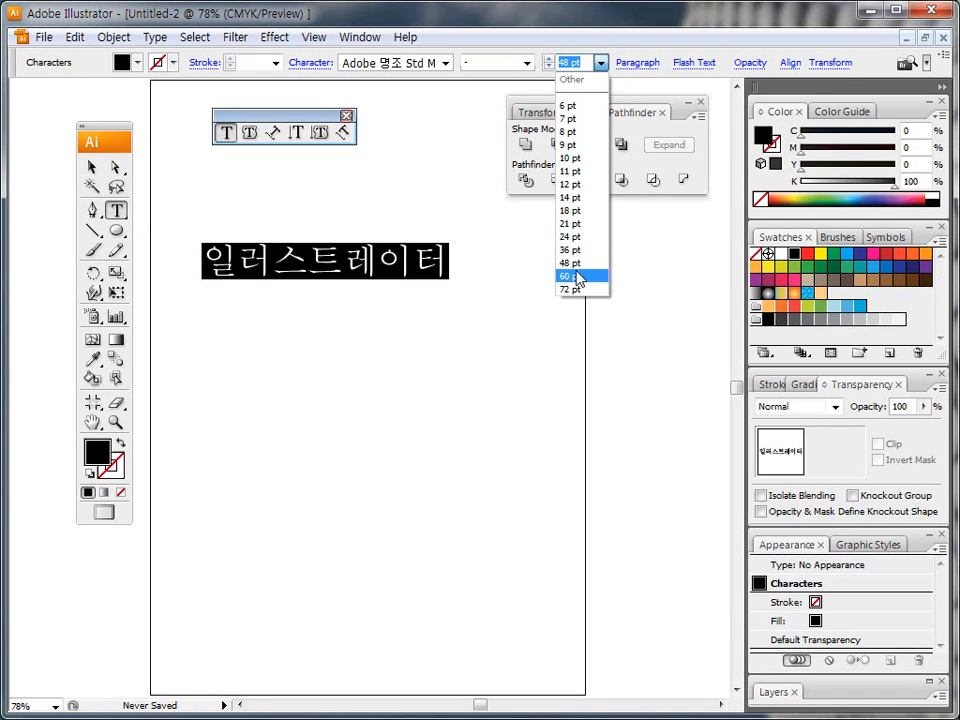
{"action": "left_click", "coordinate": [568, 263]}
{"action": "key", "text": "Escape"}
{"action": "left_click_drag", "start_coordinate": [236, 270], "coordinate": [233, 229]}
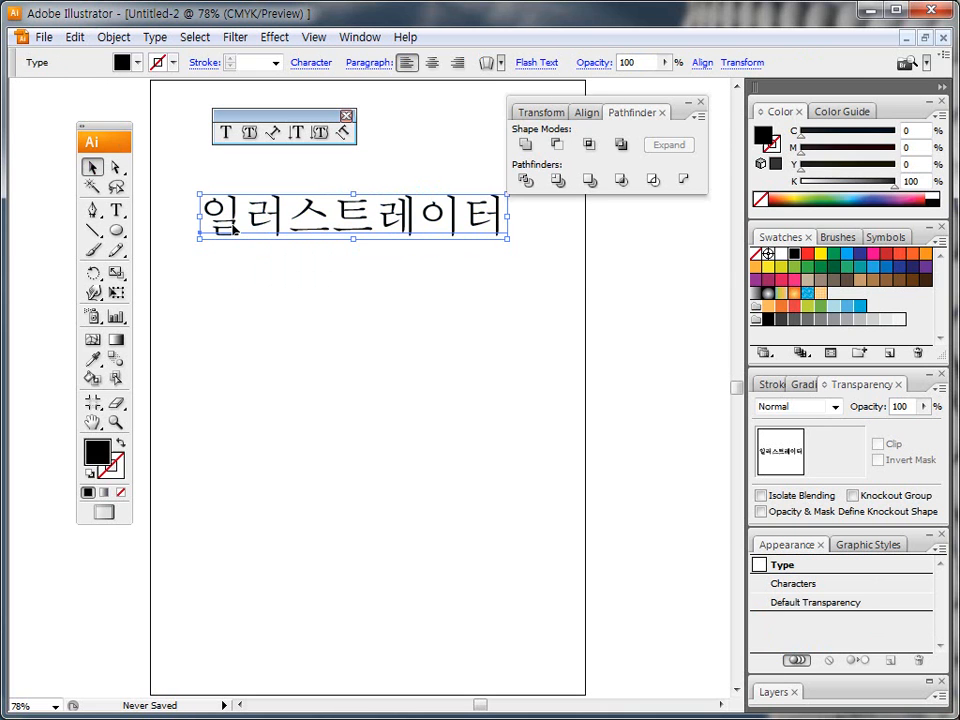
Add a second point text line "벡터 드로잉의 대표자!" and place it under the first line, roughly aligned with its left end.
{"action": "left_click", "coordinate": [117, 210]}
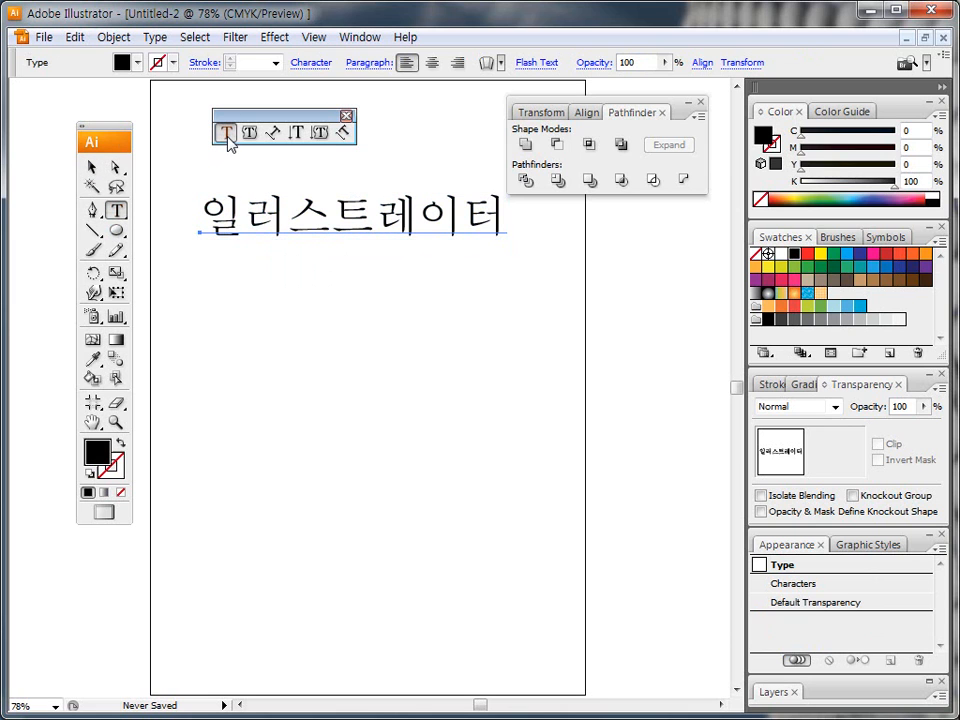
{"action": "left_click", "coordinate": [208, 328]}
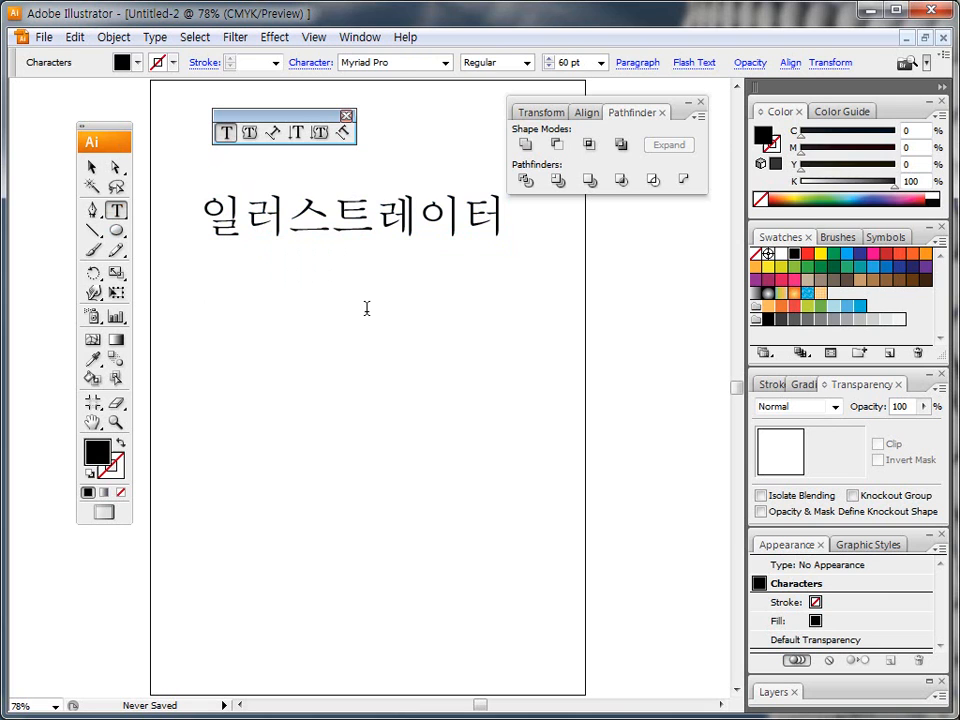
{"action": "type", "text": "벡터 드로"}
{"action": "type", "text": "잉의 재"}
{"action": "key", "text": "BackSpace"}
{"action": "key", "text": "BackSpace"}
{"action": "type", "text": "ㄷ"}
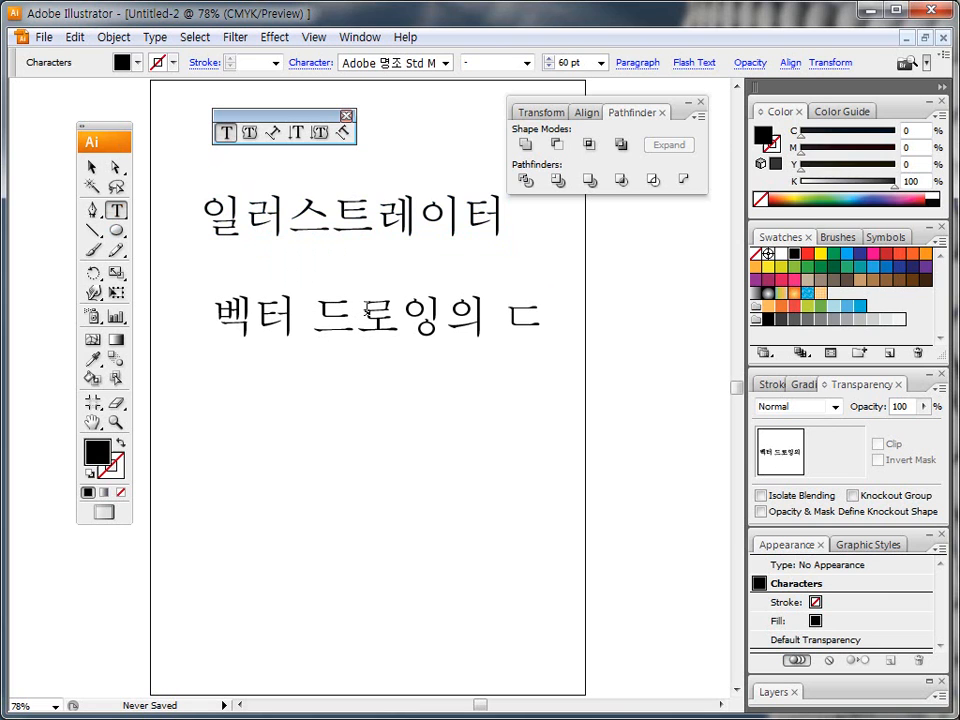
{"action": "key", "text": "BackSpace"}
{"action": "type", "text": "대표자!"}
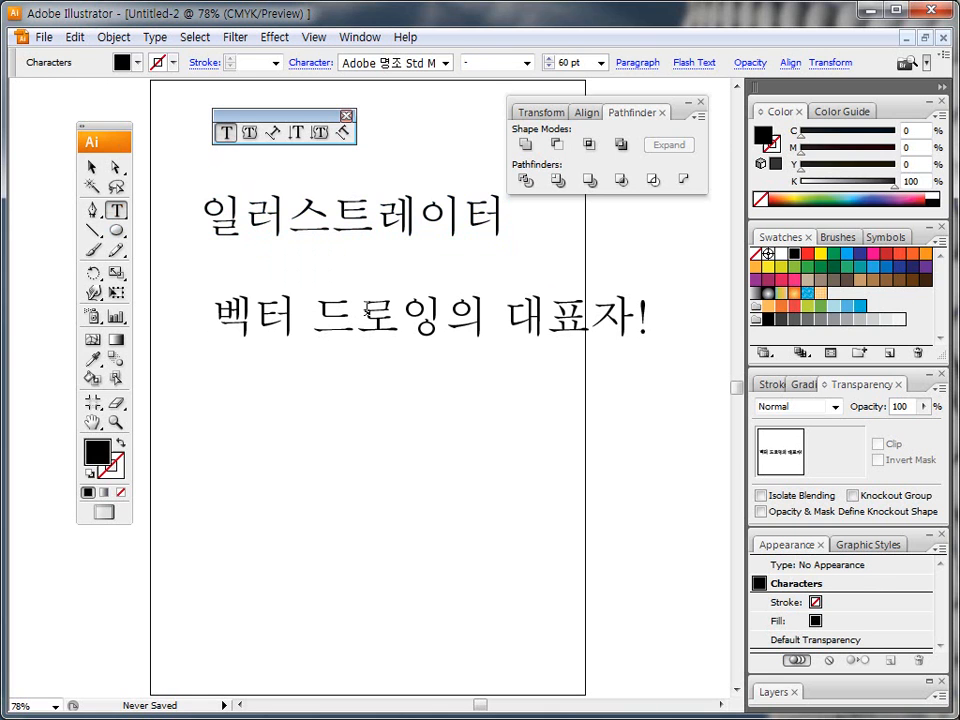
{"action": "key", "text": "Escape"}
{"action": "left_click_drag", "start_coordinate": [232, 308], "coordinate": [222, 284]}
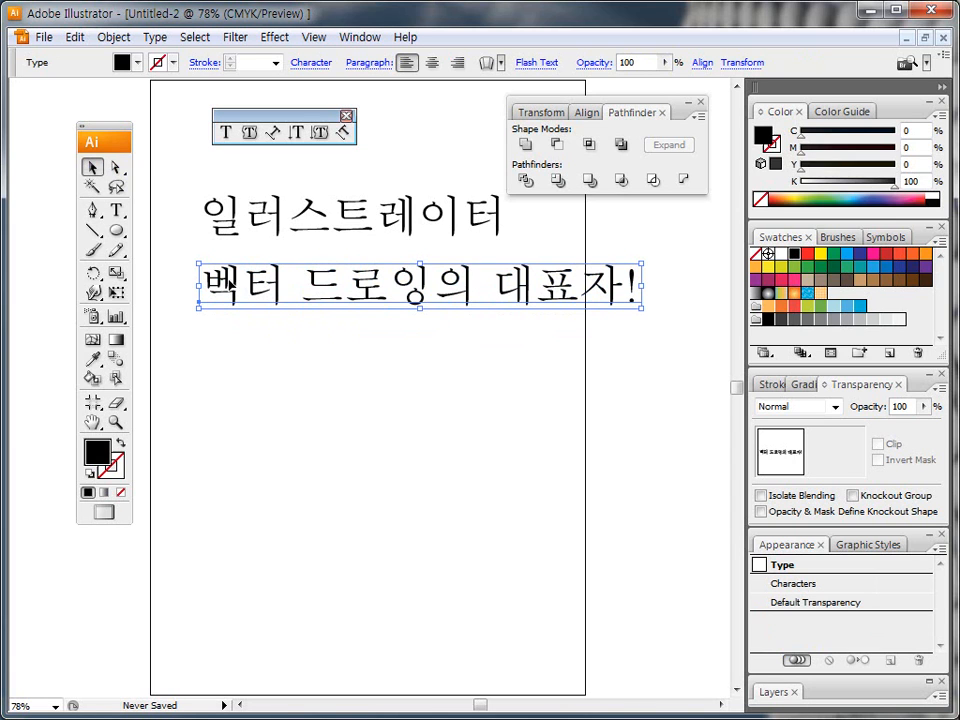
Draw a rectangular text box in the artboard's lower half, fill it with "일러스트레이터는 재미있는 드로잉 프로그램!!" and deselect it.
{"action": "left_click", "coordinate": [226, 132]}
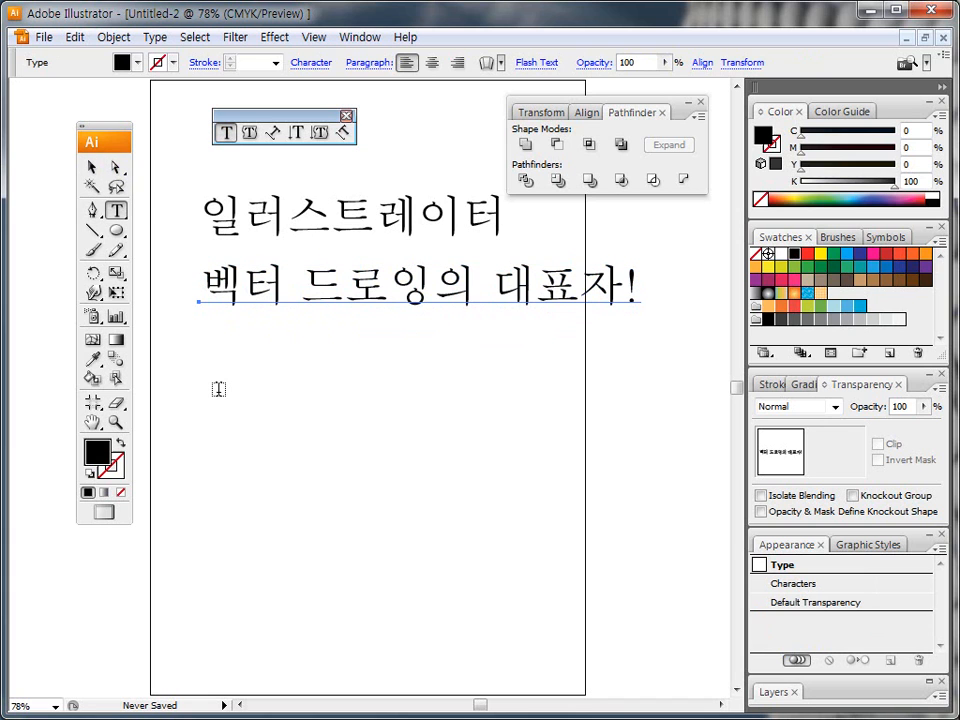
{"action": "left_click_drag", "start_coordinate": [216, 391], "coordinate": [501, 597]}
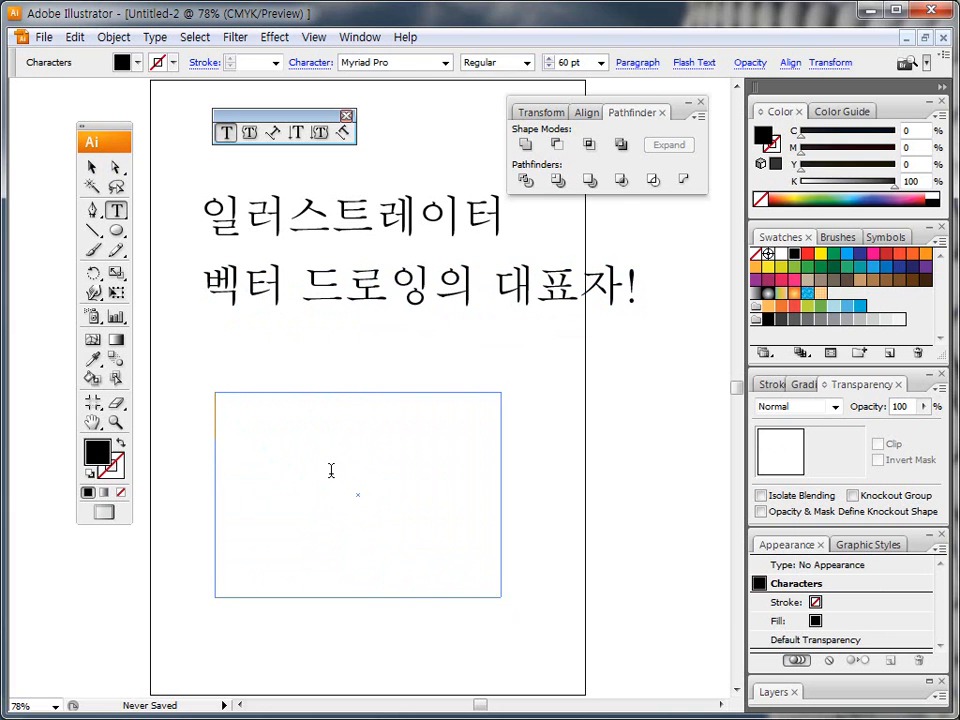
{"action": "type", "text": "일러스"}
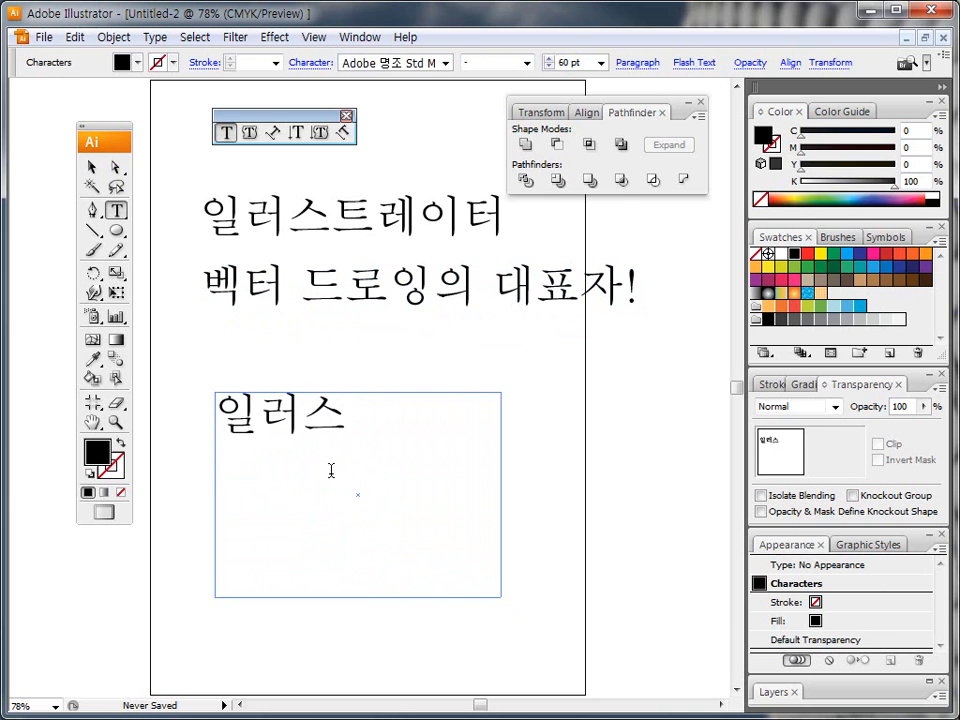
{"action": "type", "text": "틀레이터는 재"}
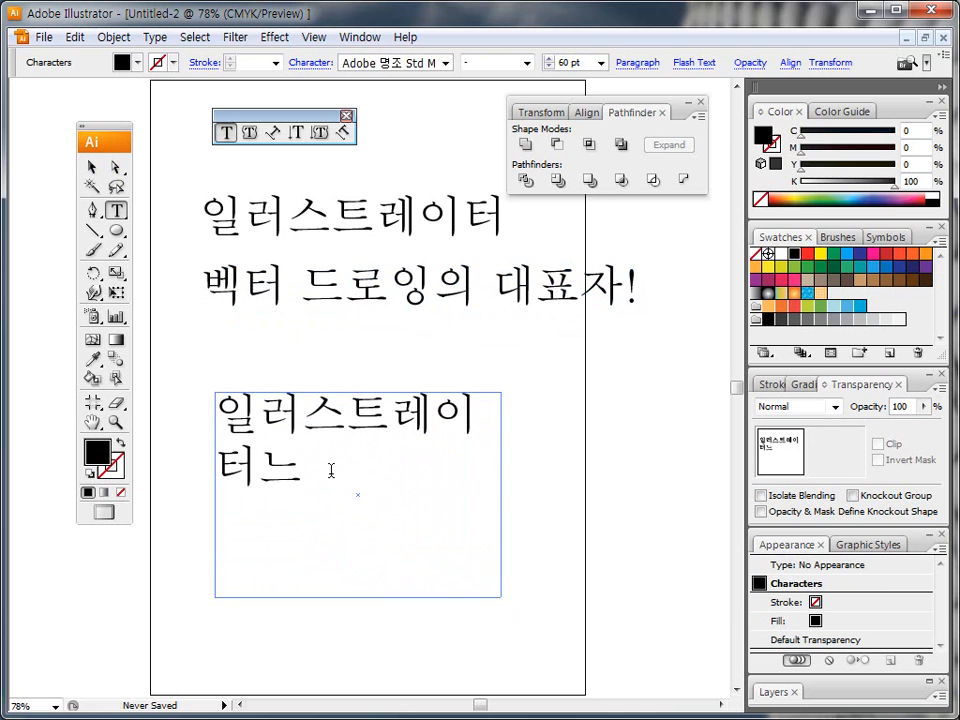
{"action": "type", "text": "미있는 드로잉"}
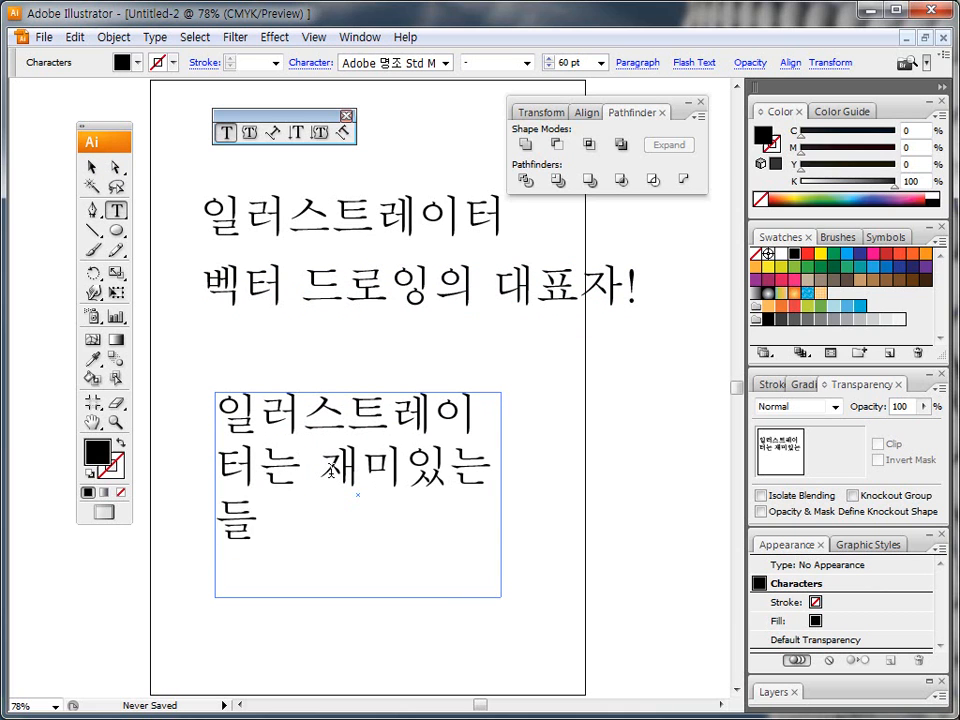
{"action": "type", "text": " 프로그램"}
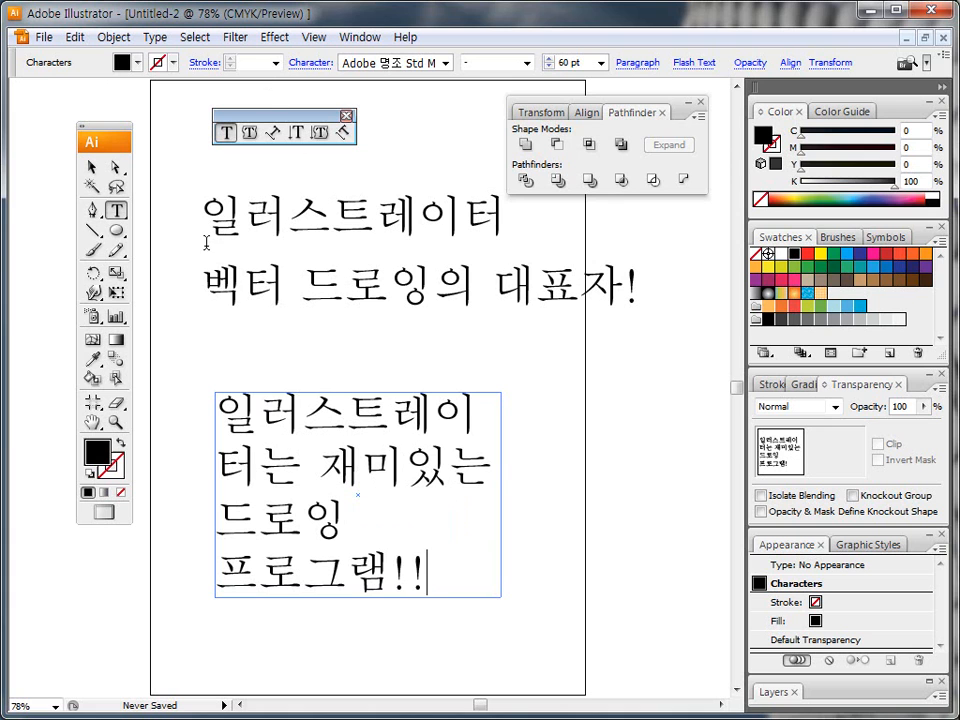
{"action": "mouse_move", "coordinate": [220, 393]}
{"action": "left_mouse_down"}
{"action": "mouse_move", "coordinate": [495, 393]}
{"action": "mouse_move", "coordinate": [514, 570]}
{"action": "mouse_move", "coordinate": [415, 598]}
{"action": "left_mouse_up"}
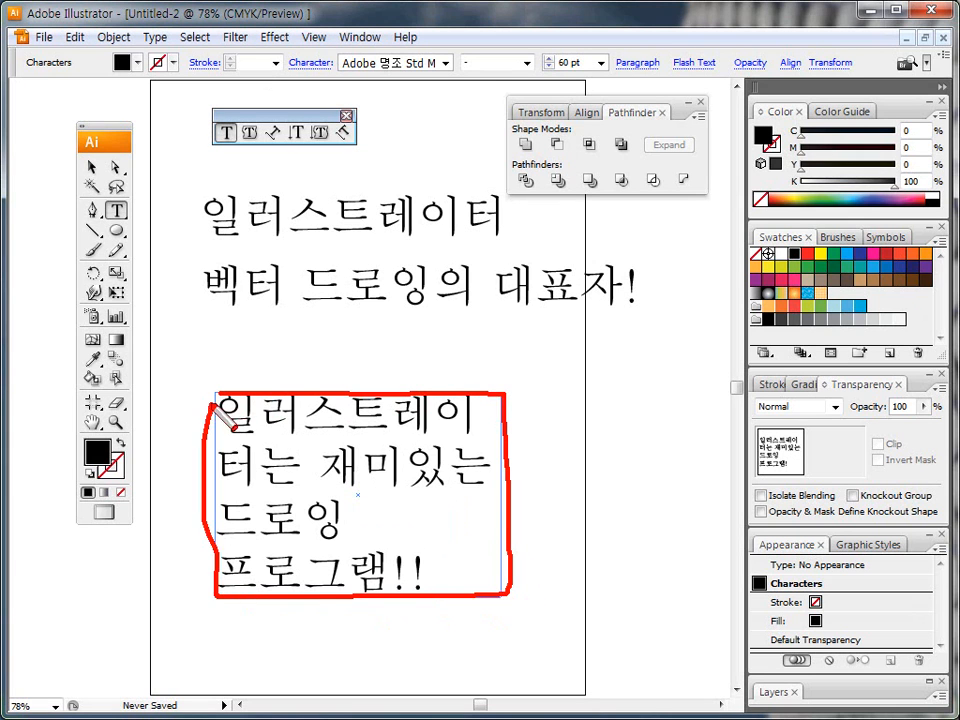
{"action": "key", "text": "Escape"}
{"action": "key", "text": "Escape"}
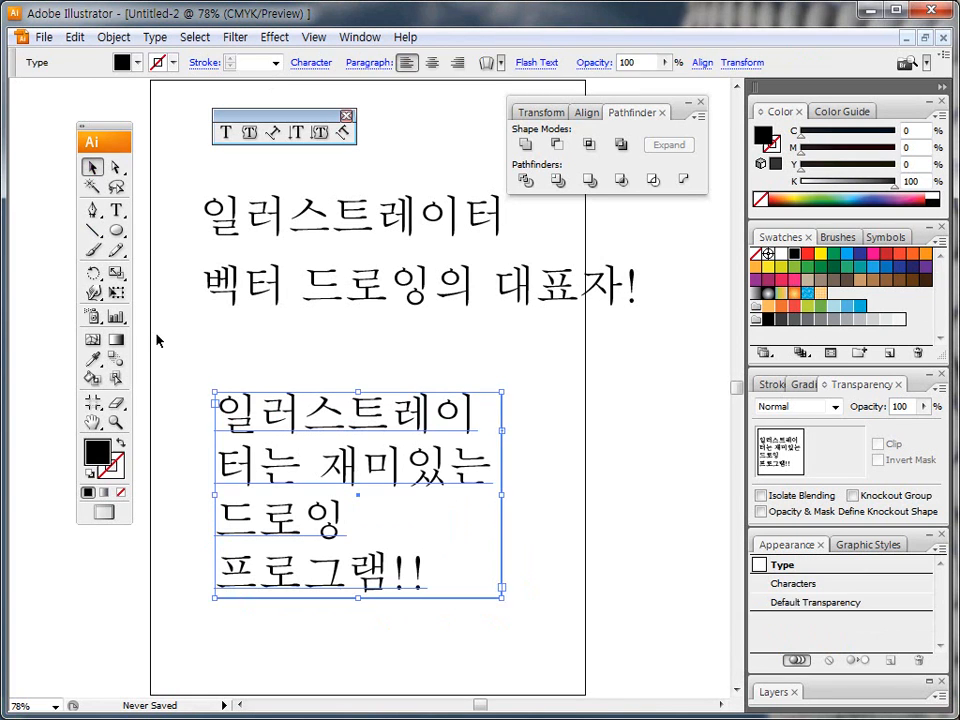
{"action": "left_click", "coordinate": [160, 352]}
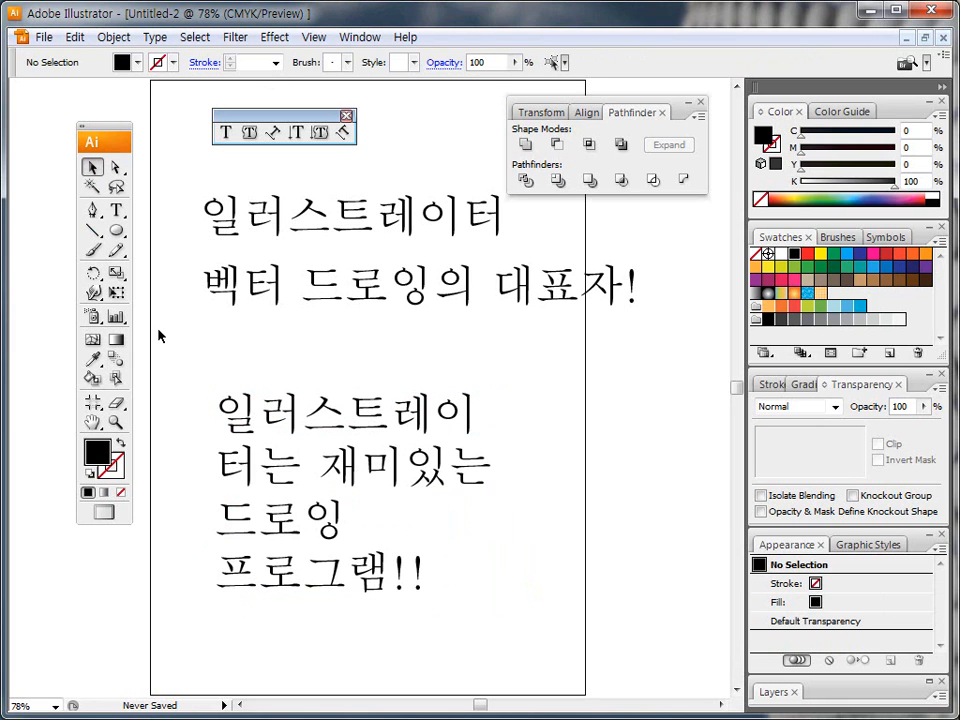
{"action": "left_click_drag", "start_coordinate": [470, 405], "coordinate": [327, 371]}
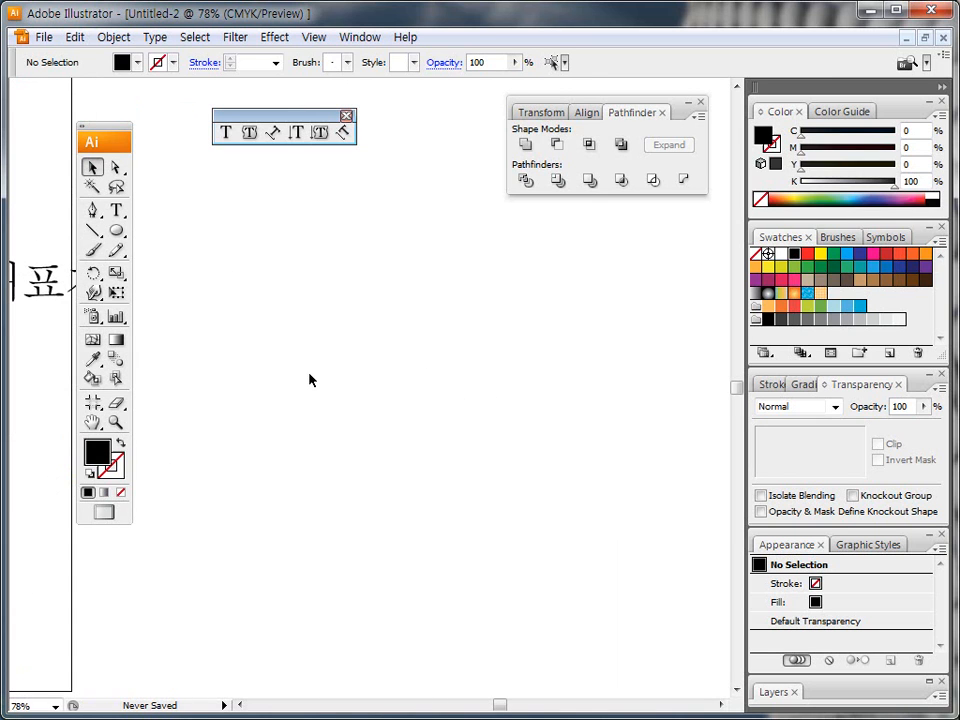
{"action": "left_click_drag", "start_coordinate": [256, 146], "coordinate": [259, 126]}
{"action": "left_click", "coordinate": [250, 136]}
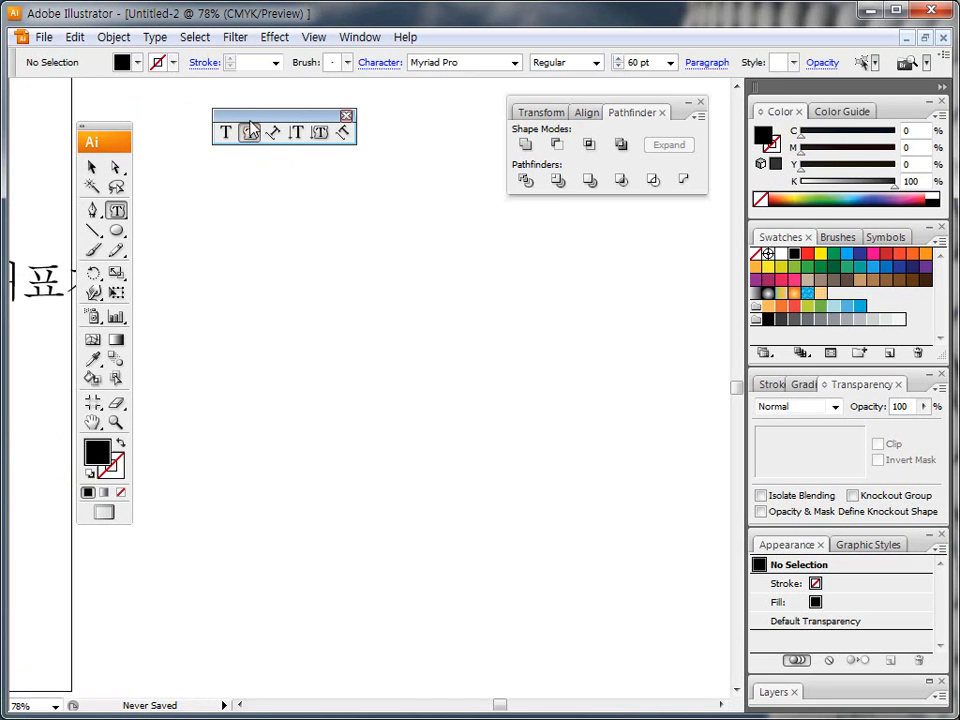
{"action": "left_click_drag", "start_coordinate": [251, 134], "coordinate": [259, 146]}
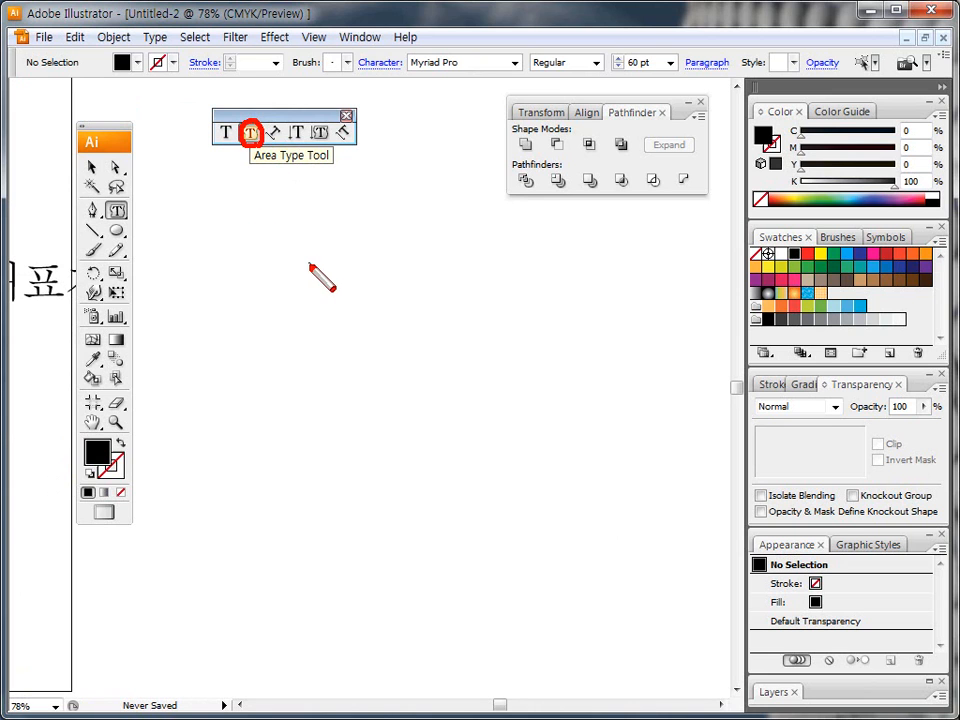
{"action": "mouse_move", "coordinate": [316, 256]}
{"action": "left_mouse_down"}
{"action": "mouse_move", "coordinate": [258, 248]}
{"action": "mouse_move", "coordinate": [254, 497]}
{"action": "mouse_move", "coordinate": [484, 402]}
{"action": "mouse_move", "coordinate": [430, 250]}
{"action": "mouse_move", "coordinate": [308, 225]}
{"action": "mouse_move", "coordinate": [258, 243]}
{"action": "mouse_move", "coordinate": [289, 229]}
{"action": "left_mouse_up"}
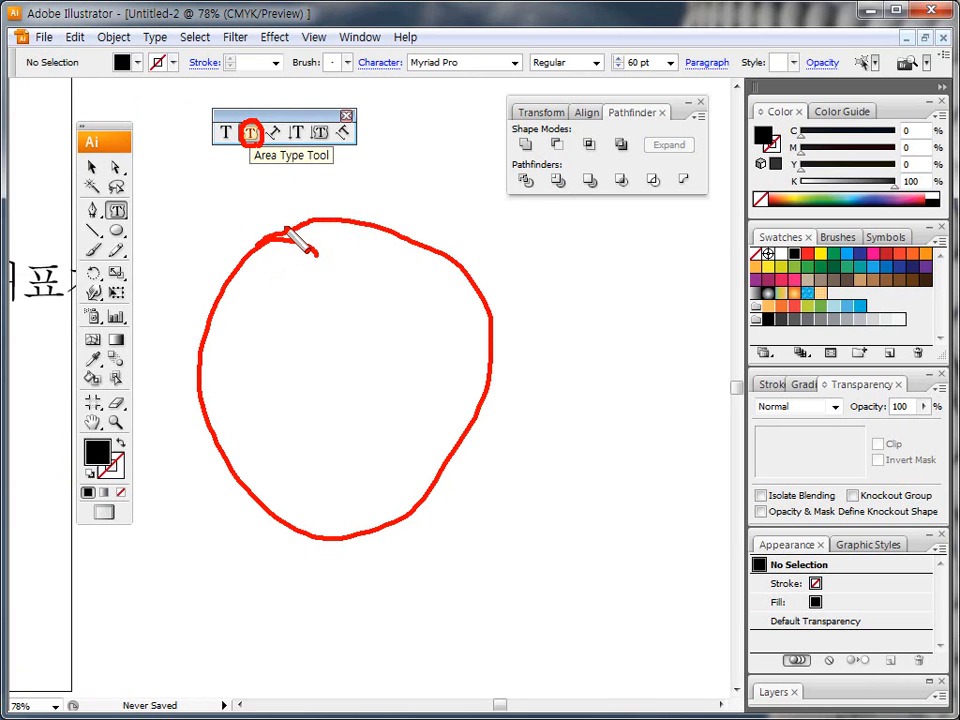
{"action": "key", "text": "Escape"}
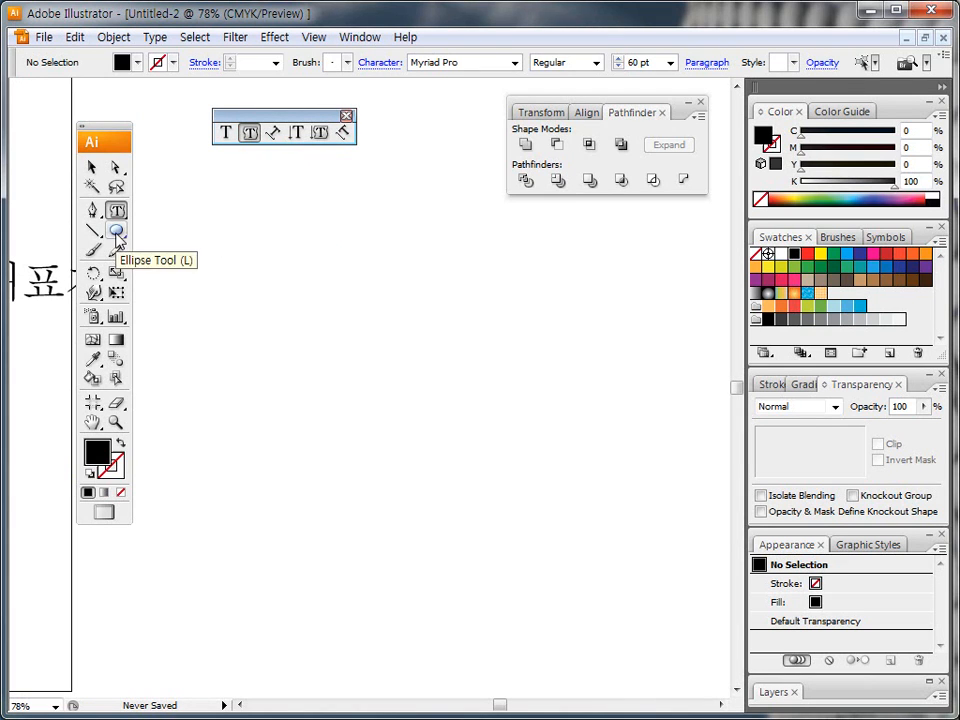
Draw a large circle filled with the yellow-green swatch (C 50, Y 100) on the blank canvas beside the artboard and shift it slightly up and left.
{"action": "left_click_drag", "start_coordinate": [117, 232], "coordinate": [167, 275]}
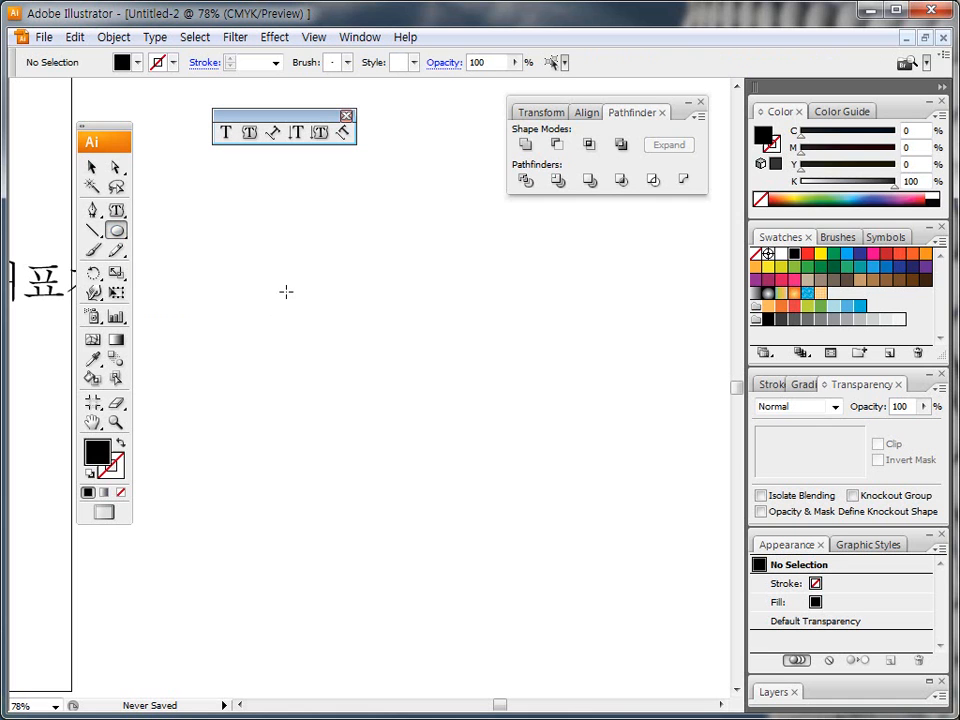
{"action": "left_click_drag", "start_coordinate": [245, 222], "coordinate": [603, 586]}
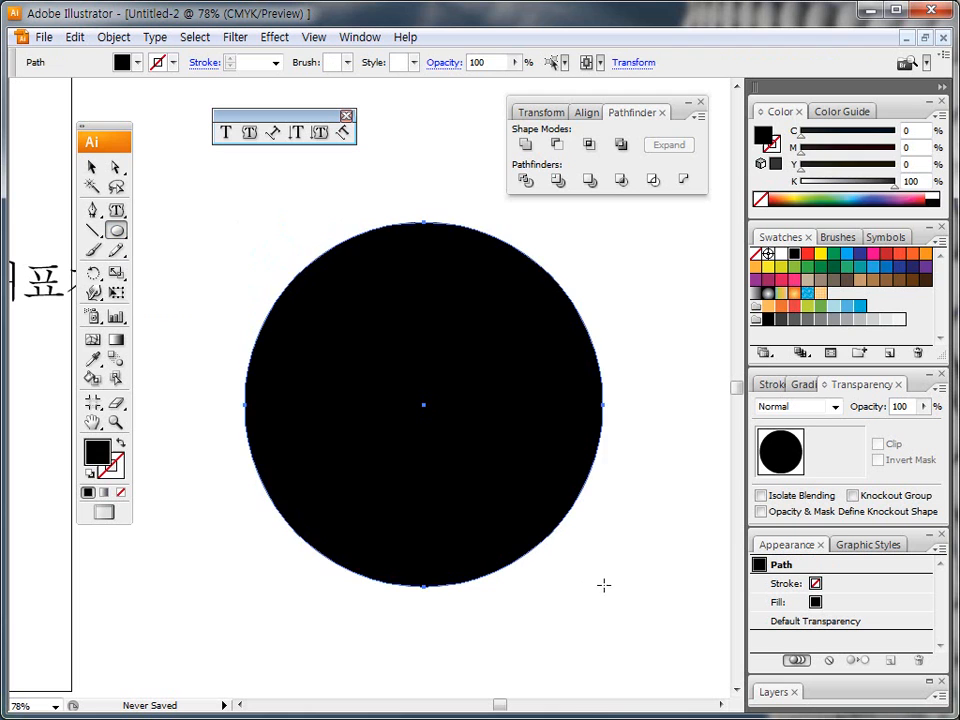
{"action": "left_click", "coordinate": [768, 266]}
{"action": "left_click", "coordinate": [794, 266]}
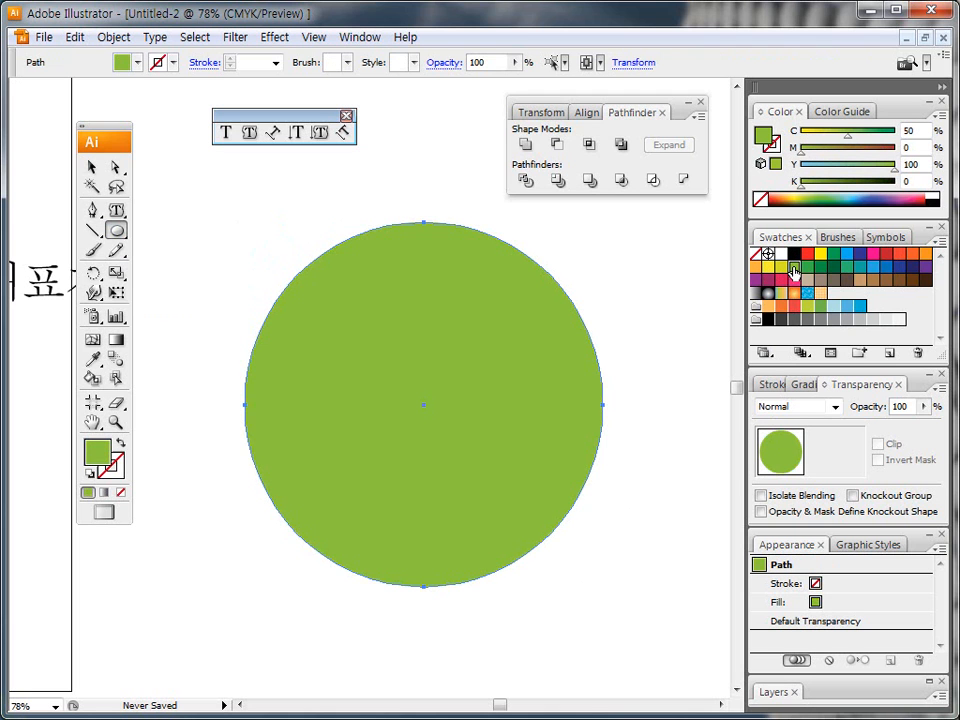
{"action": "left_click", "coordinate": [91, 167]}
{"action": "left_click_drag", "start_coordinate": [370, 305], "coordinate": [327, 294]}
{"action": "key", "text": "ctrl+shift+d"}
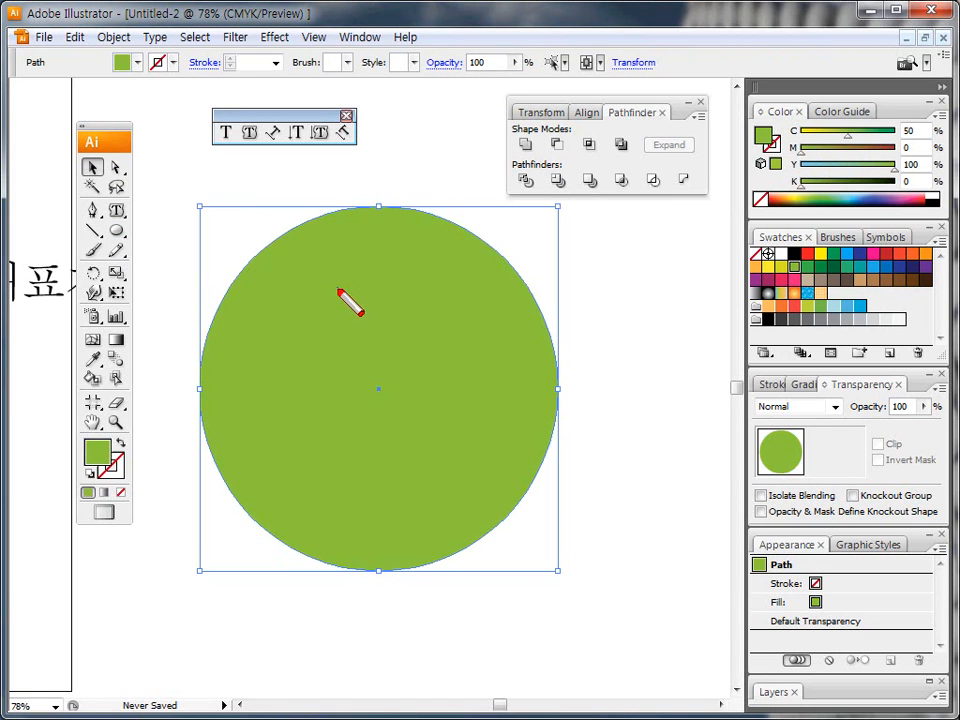
{"action": "mouse_move", "coordinate": [322, 215]}
{"action": "left_mouse_down"}
{"action": "mouse_move", "coordinate": [244, 369]}
{"action": "mouse_move", "coordinate": [218, 396]}
{"action": "left_mouse_up"}
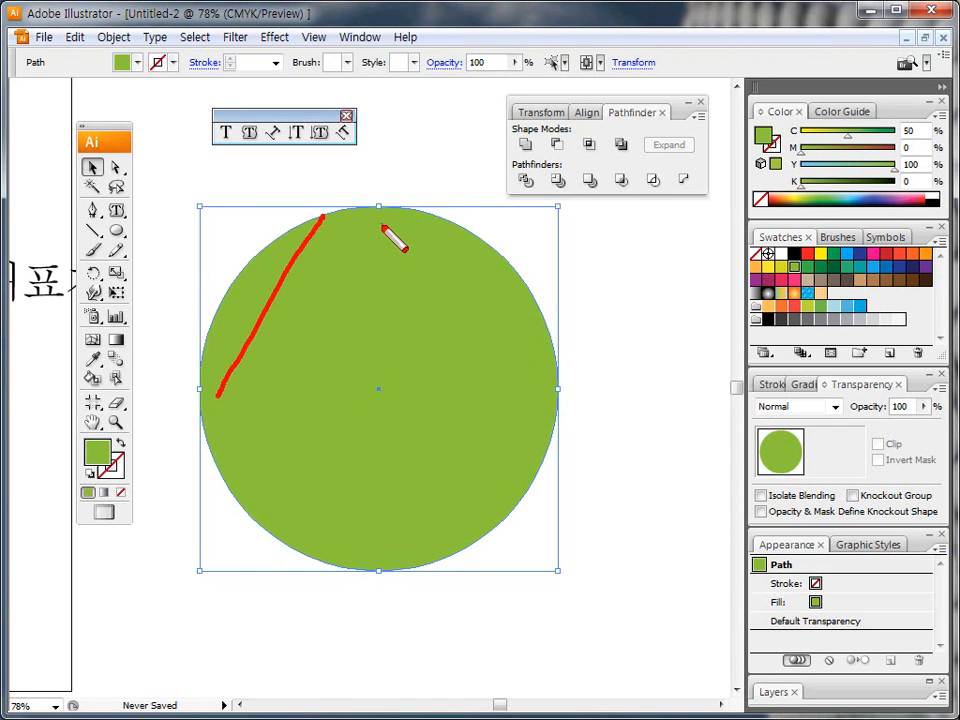
{"action": "left_click_drag", "start_coordinate": [381, 226], "coordinate": [248, 445]}
{"action": "left_click_drag", "start_coordinate": [428, 260], "coordinate": [252, 548]}
{"action": "left_click_drag", "start_coordinate": [462, 290], "coordinate": [295, 560]}
{"action": "left_click_drag", "start_coordinate": [482, 322], "coordinate": [365, 540]}
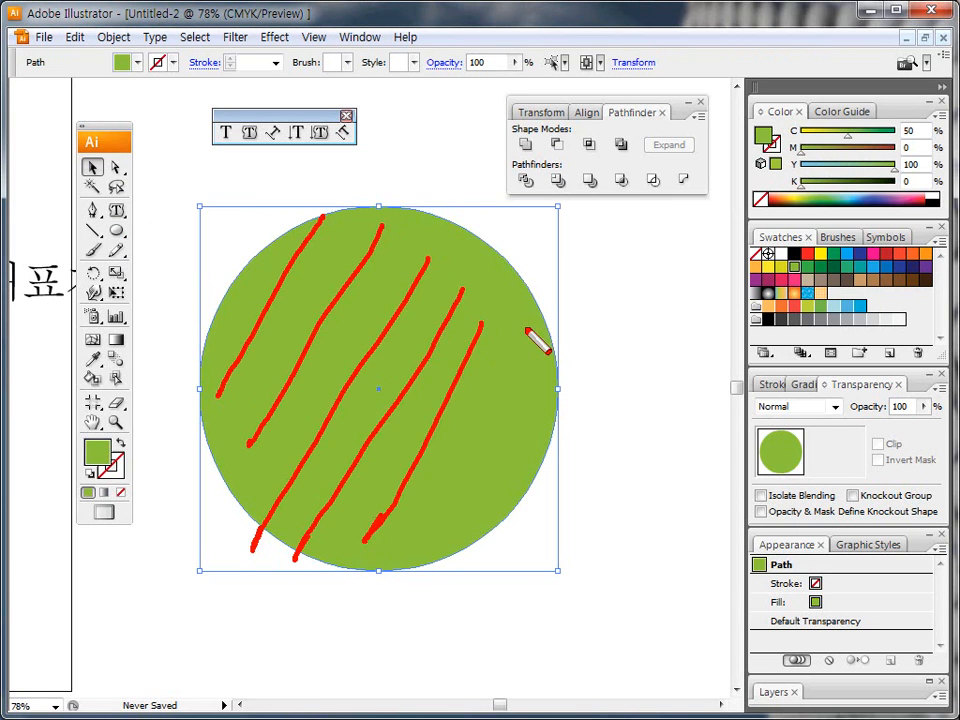
{"action": "left_click_drag", "start_coordinate": [535, 318], "coordinate": [407, 545]}
{"action": "mouse_move", "coordinate": [539, 373]}
{"action": "left_mouse_down"}
{"action": "mouse_move", "coordinate": [454, 532]}
{"action": "mouse_move", "coordinate": [469, 534]}
{"action": "mouse_move", "coordinate": [476, 530]}
{"action": "mouse_move", "coordinate": [247, 493]}
{"action": "mouse_move", "coordinate": [397, 254]}
{"action": "mouse_move", "coordinate": [494, 437]}
{"action": "left_mouse_up"}
{"action": "key", "text": "Escape"}
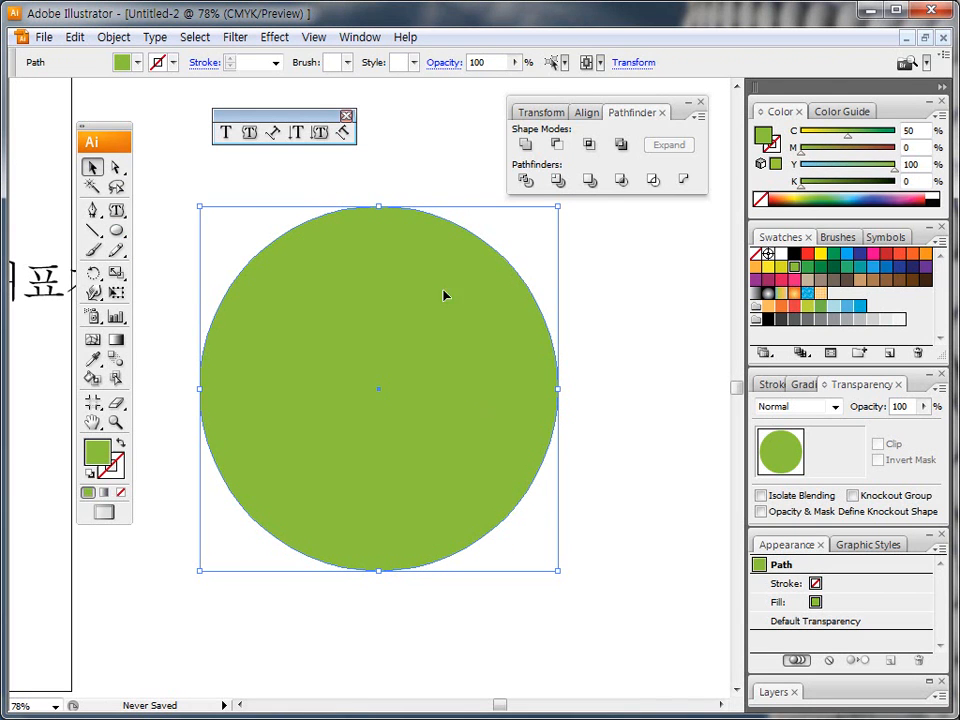
Activate the Area Type tool while the green circle stays selected.
{"action": "left_click", "coordinate": [251, 135]}
{"action": "key", "text": "ctrl+2"}
{"action": "left_click_drag", "start_coordinate": [306, 198], "coordinate": [316, 258]}
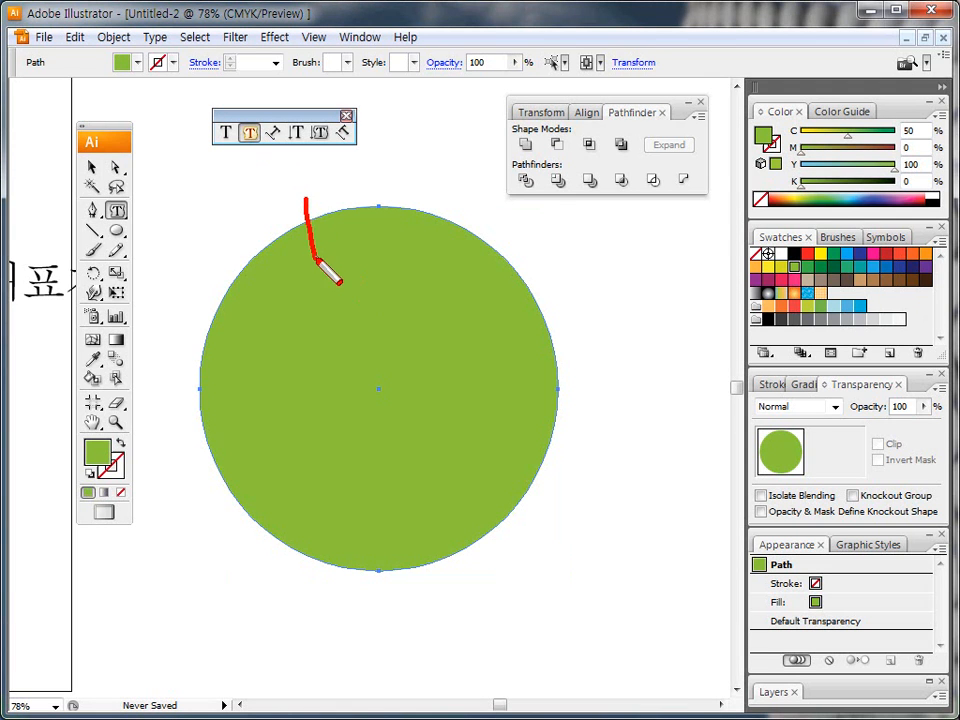
{"action": "key", "text": "Escape"}
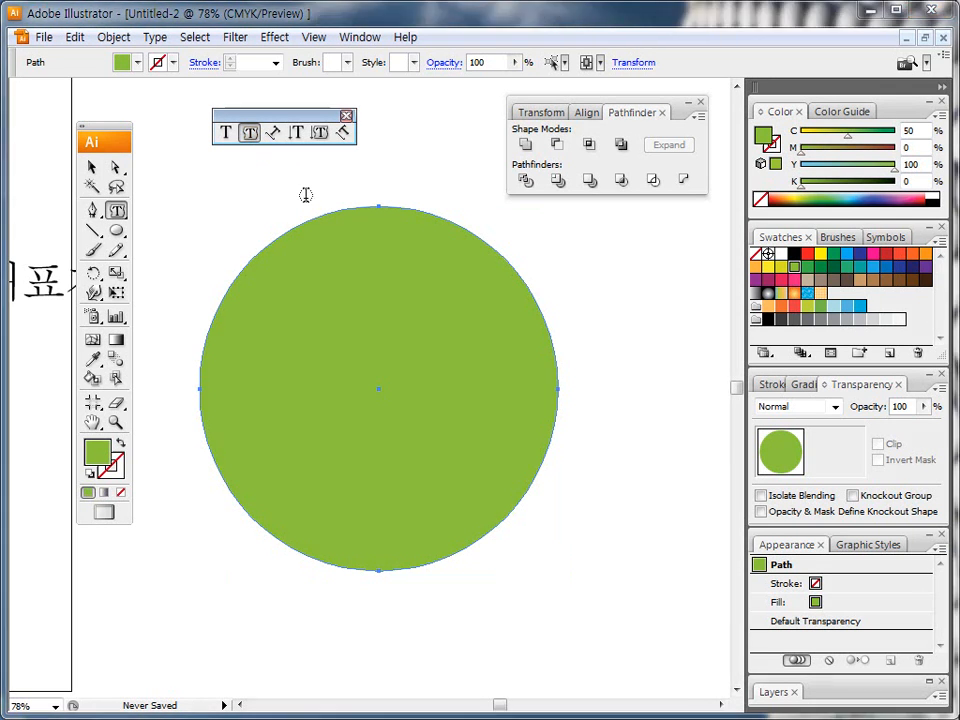
Try to start area type from inside the circle's fill and from the empty space above it, dismissing each alert.
{"action": "left_click", "coordinate": [367, 313]}
{"action": "left_click", "coordinate": [465, 406]}
{"action": "left_click", "coordinate": [387, 156]}
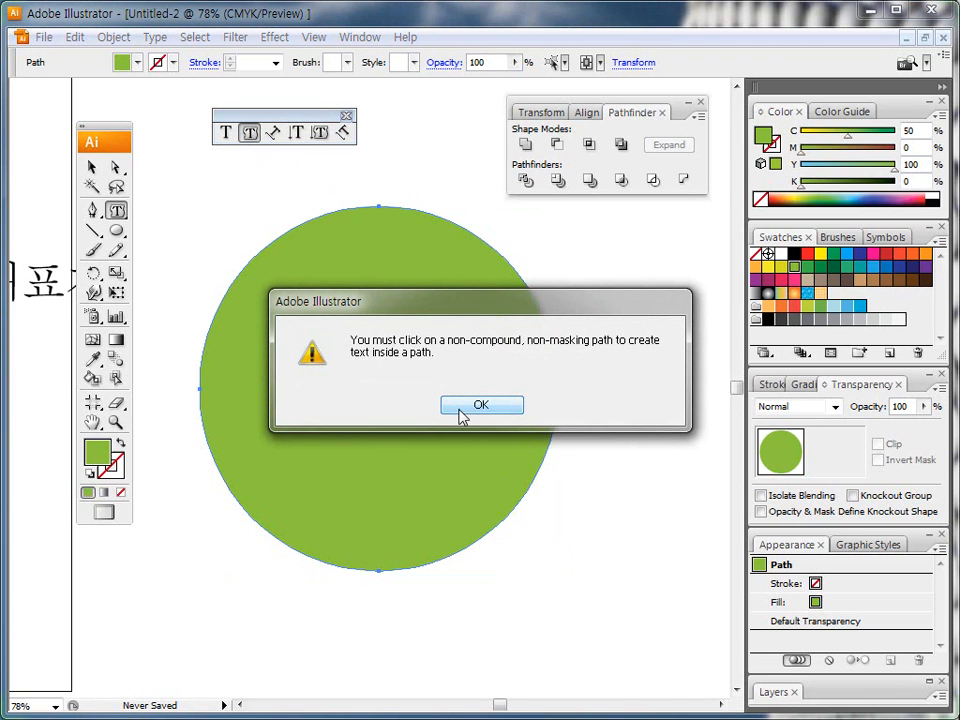
{"action": "left_click", "coordinate": [463, 410]}
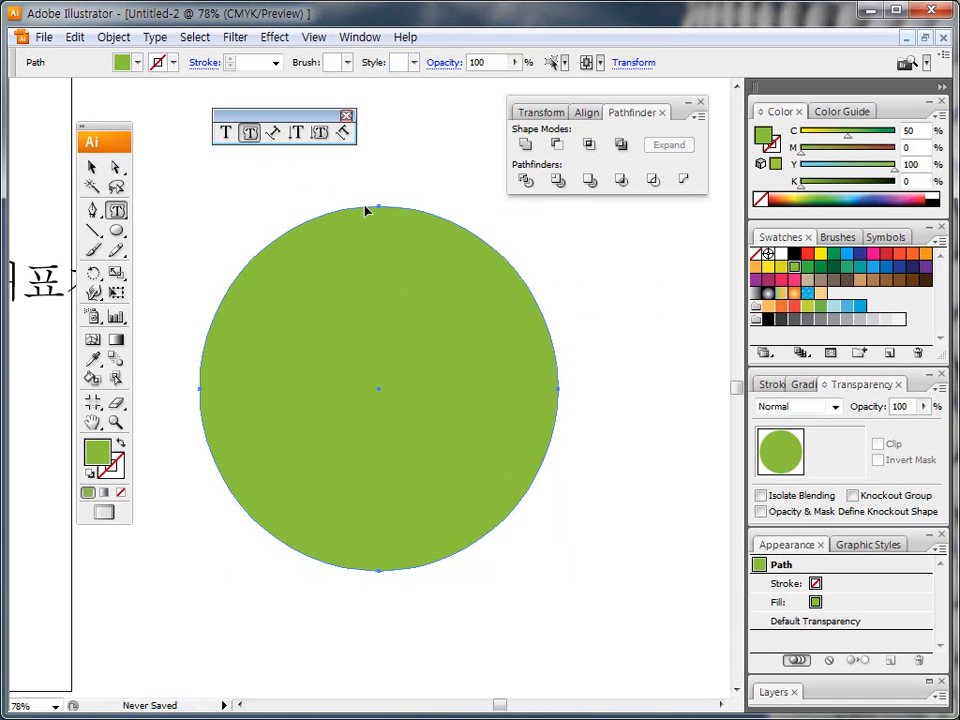
{"action": "mouse_move", "coordinate": [356, 155]}
{"action": "left_mouse_down"}
{"action": "mouse_move", "coordinate": [394, 157]}
{"action": "mouse_move", "coordinate": [377, 202]}
{"action": "mouse_move", "coordinate": [357, 209]}
{"action": "mouse_move", "coordinate": [394, 211]}
{"action": "left_mouse_up"}
{"action": "left_click_drag", "start_coordinate": [405, 157], "coordinate": [410, 212]}
{"action": "mouse_move", "coordinate": [349, 156]}
{"action": "left_mouse_down"}
{"action": "mouse_move", "coordinate": [337, 210]}
{"action": "mouse_move", "coordinate": [412, 217]}
{"action": "mouse_move", "coordinate": [367, 194]}
{"action": "mouse_move", "coordinate": [366, 230]}
{"action": "mouse_move", "coordinate": [384, 230]}
{"action": "mouse_move", "coordinate": [349, 203]}
{"action": "mouse_move", "coordinate": [346, 232]}
{"action": "mouse_move", "coordinate": [390, 210]}
{"action": "left_mouse_up"}
{"action": "key", "text": "e"}
{"action": "key", "text": "Escape"}
Turn the circle into an area type frame from its upper edge and fill it with "일러스트레이터는 재미있는 드로잉 프로그램입니다.미국의 어도비사에서 .".
{"action": "left_click", "coordinate": [363, 207]}
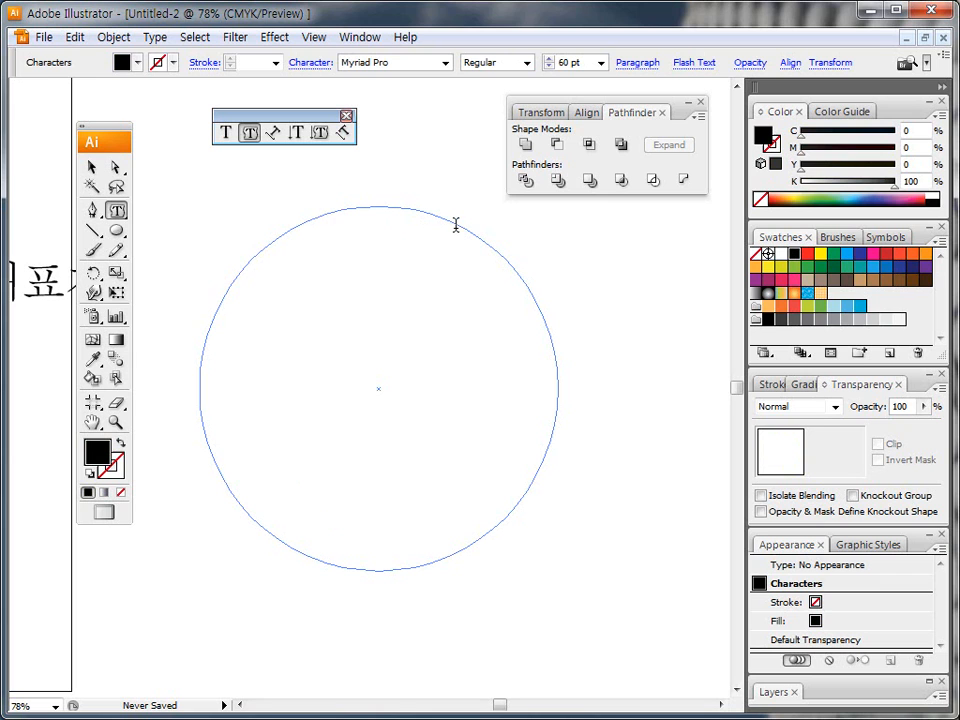
{"action": "type", "text": "일러"}
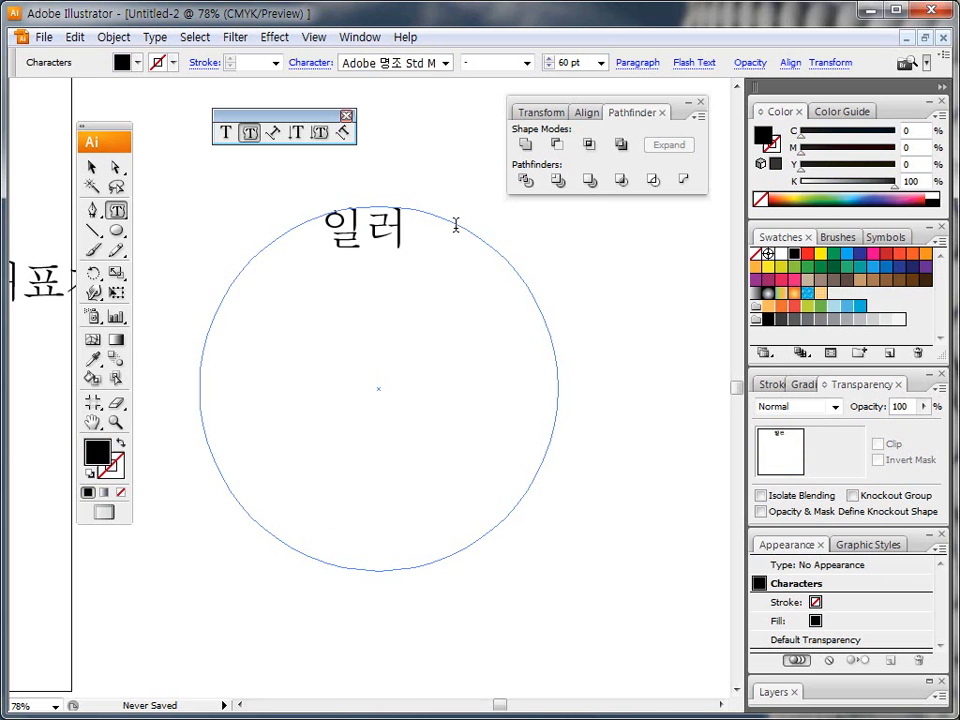
{"action": "type", "text": "스트레이터는 재밍"}
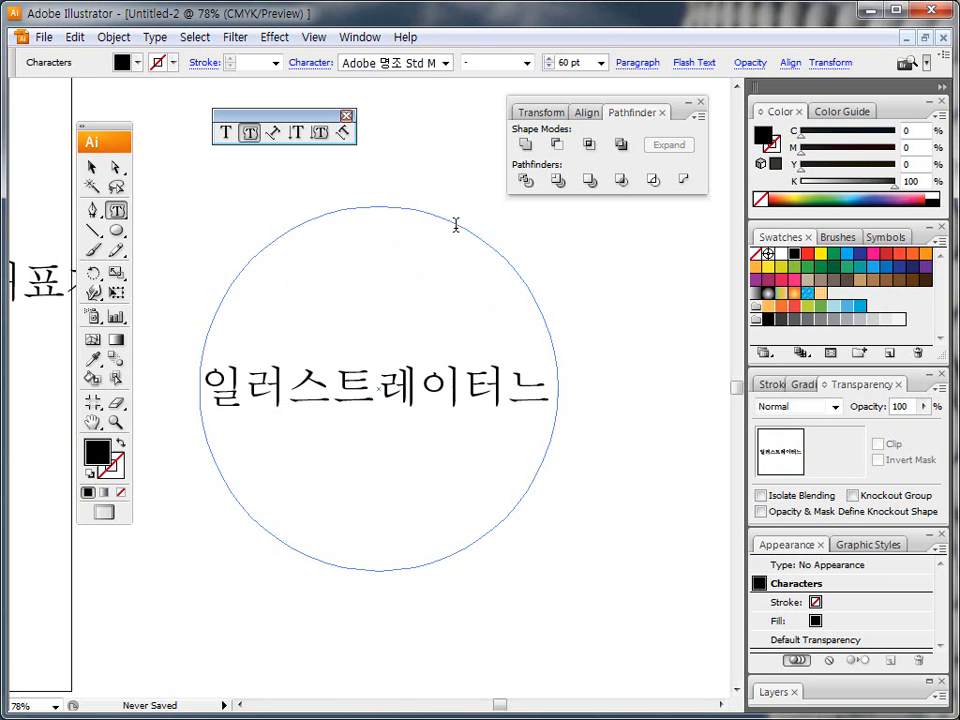
{"action": "type", "text": "있는 드"}
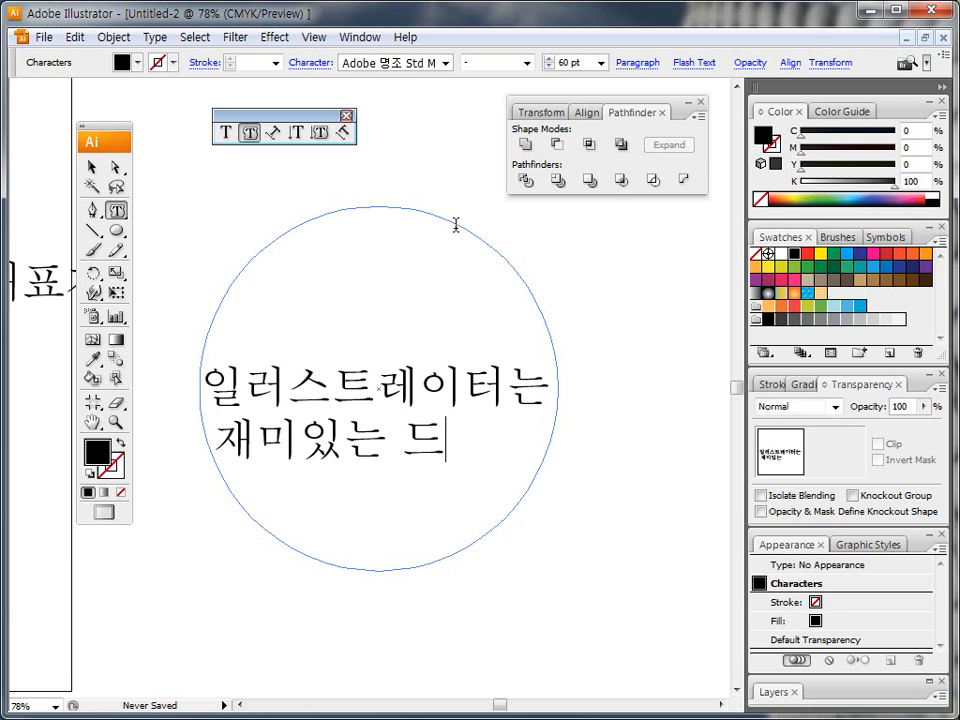
{"action": "type", "text": "로잉 프로그램입니다."}
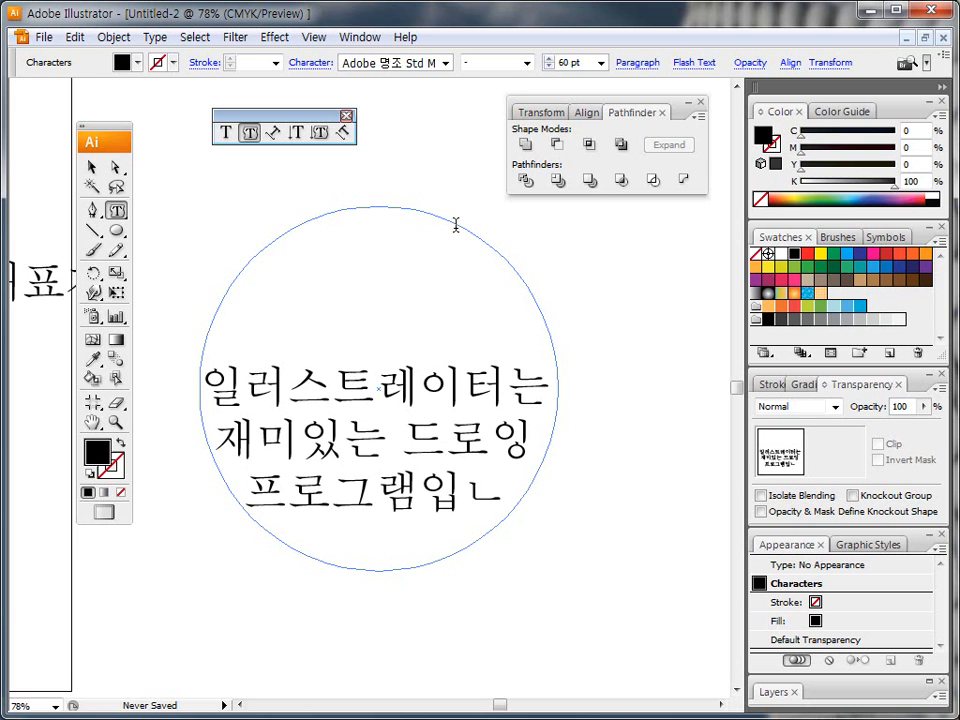
{"action": "type", "text": "미"}
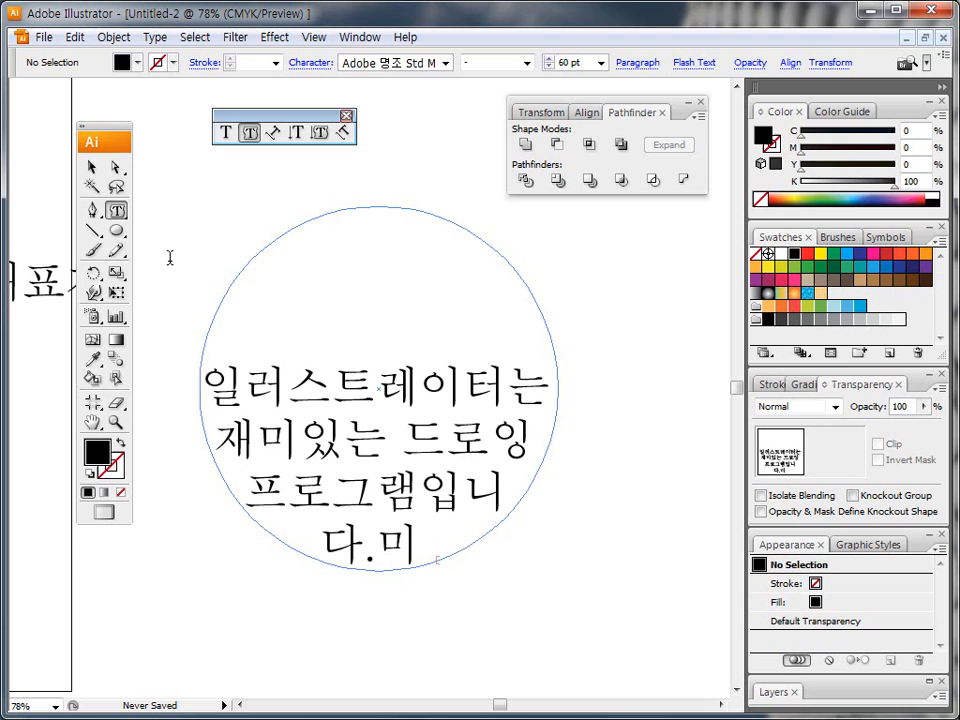
{"action": "left_click", "coordinate": [91, 167]}
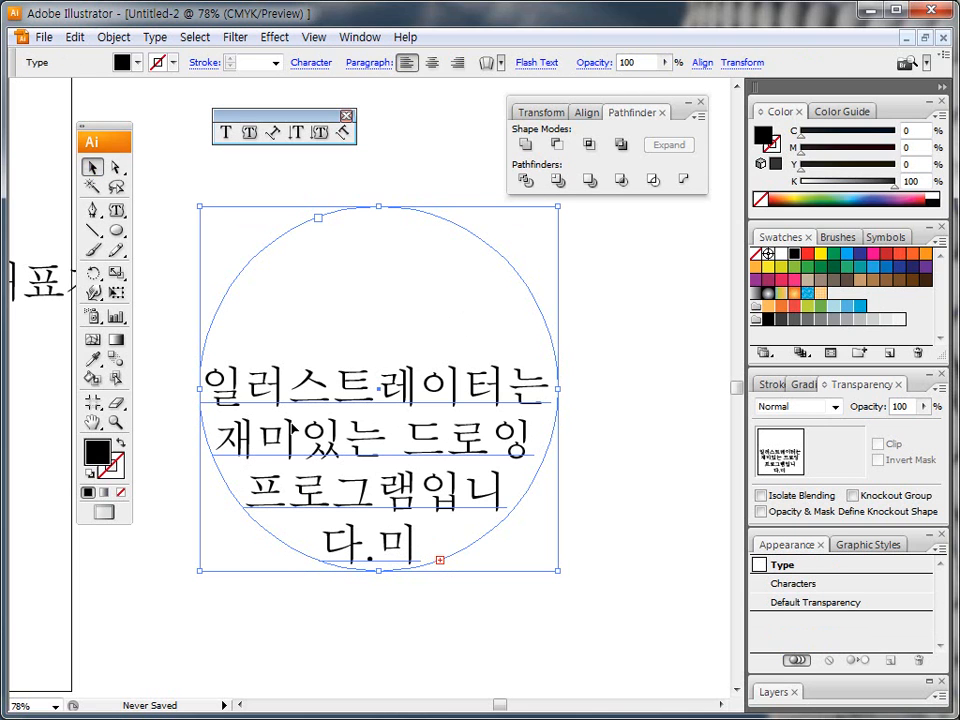
Try font sizes of 48 pt and 12 pt on the visible text inside the circle.
{"action": "double_click", "coordinate": [308, 423]}
{"action": "left_click_drag", "start_coordinate": [220, 381], "coordinate": [439, 557]}
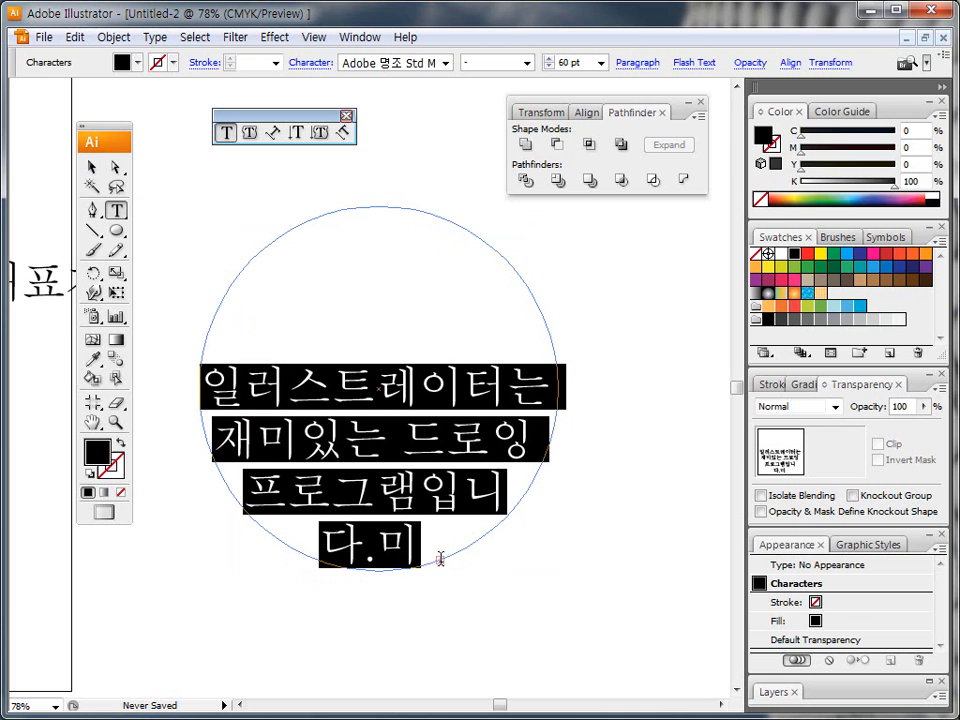
{"action": "left_click", "coordinate": [601, 62]}
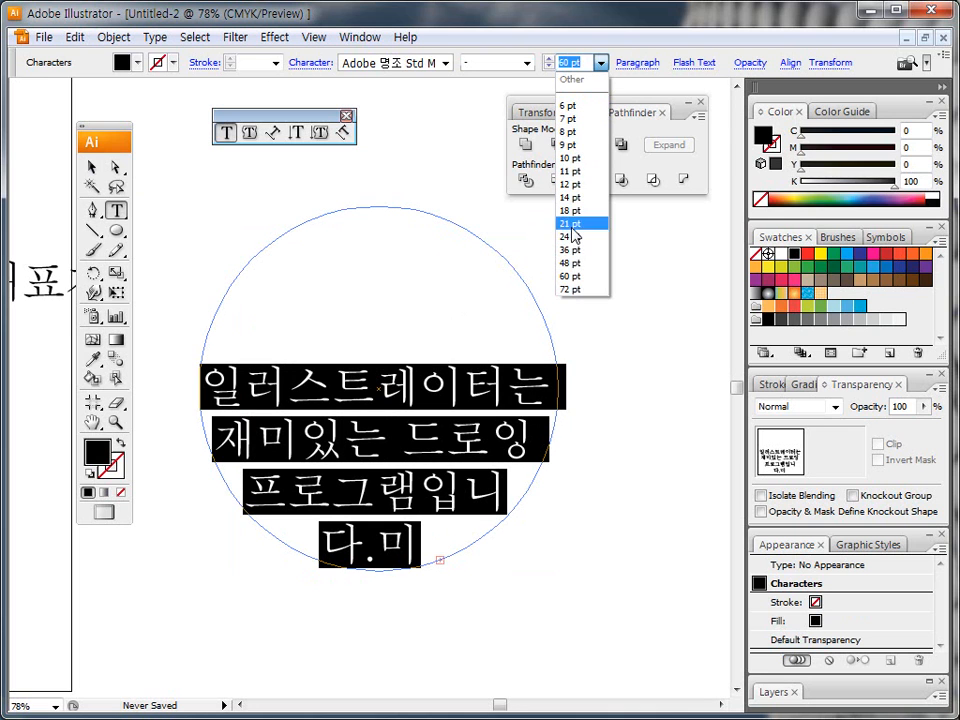
{"action": "left_click", "coordinate": [570, 262]}
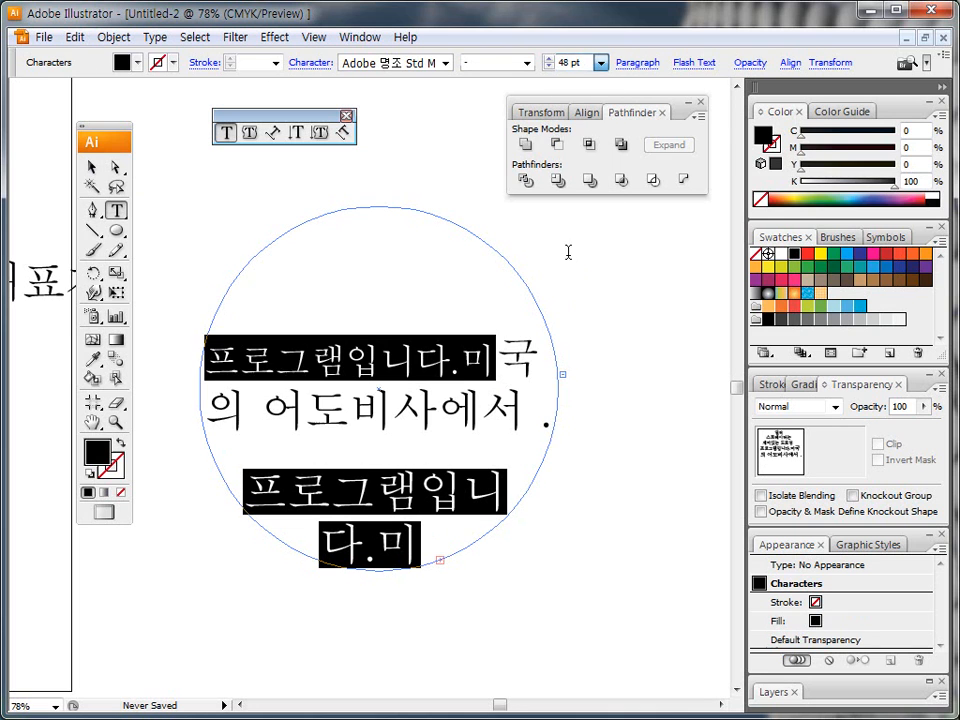
{"action": "left_click", "coordinate": [601, 62]}
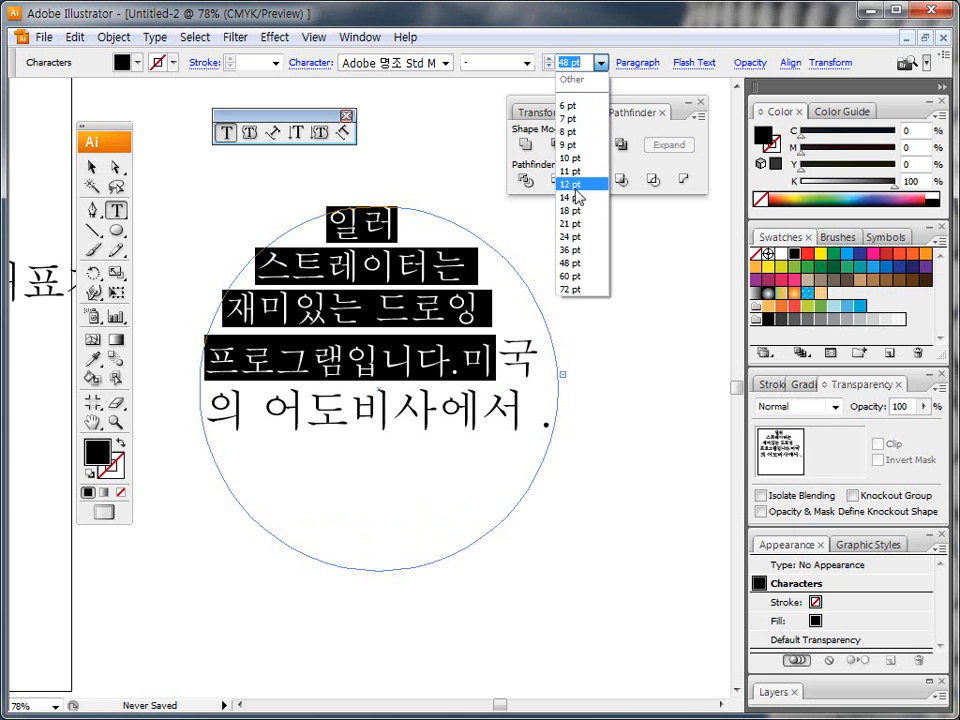
{"action": "left_click", "coordinate": [570, 184]}
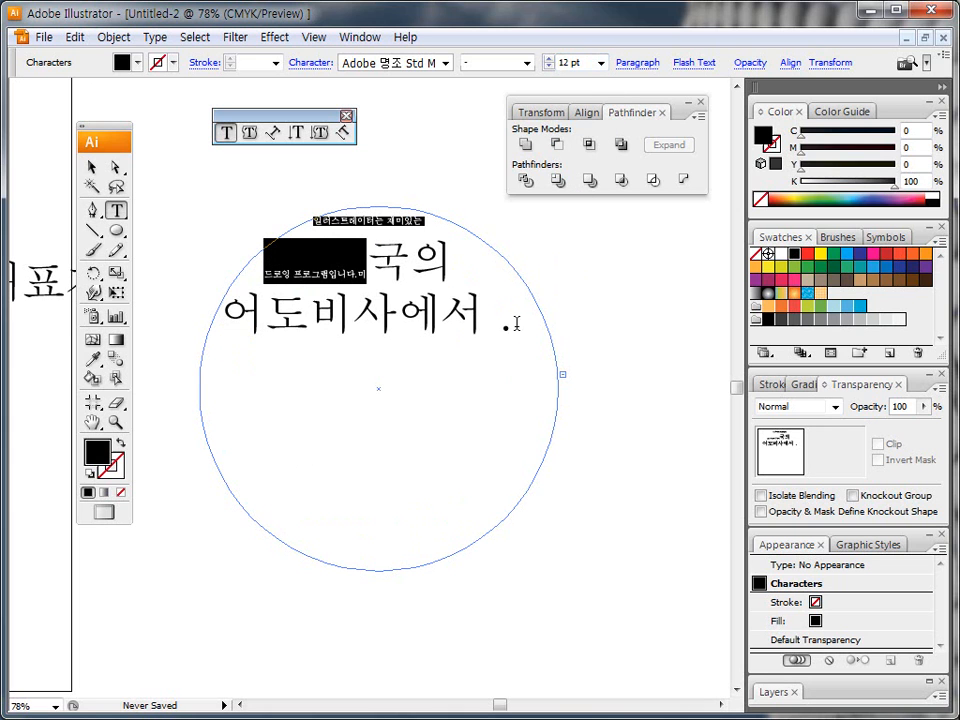
Set all of the text inside the circle, including the larger last words, to 24 pt.
{"action": "left_click", "coordinate": [601, 62]}
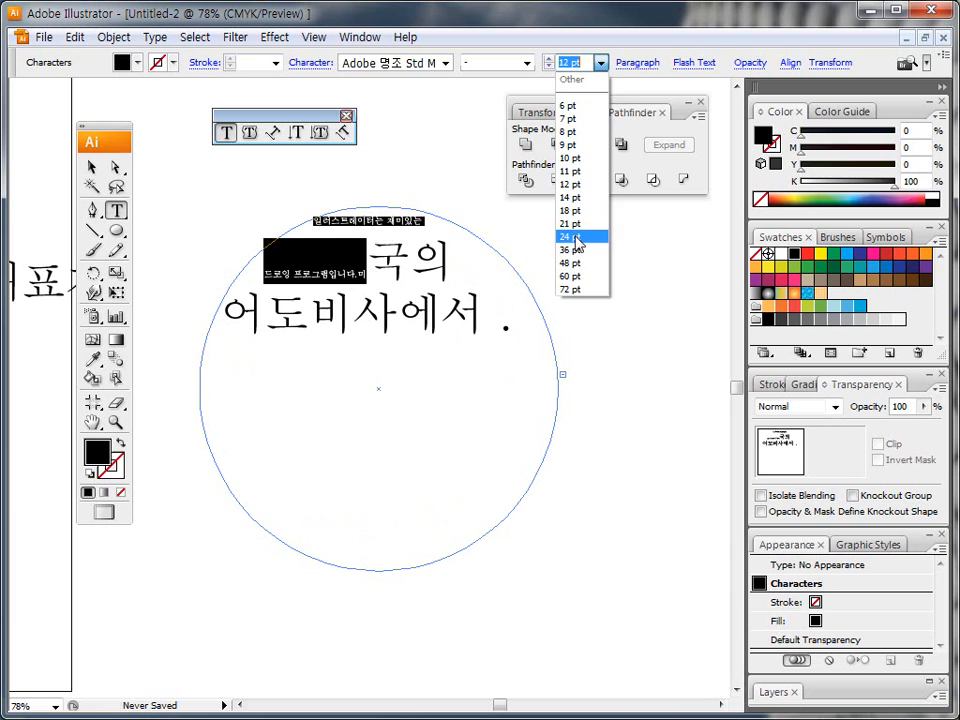
{"action": "left_click", "coordinate": [575, 236]}
{"action": "left_click_drag", "start_coordinate": [498, 358], "coordinate": [285, 225]}
{"action": "left_click", "coordinate": [601, 62]}
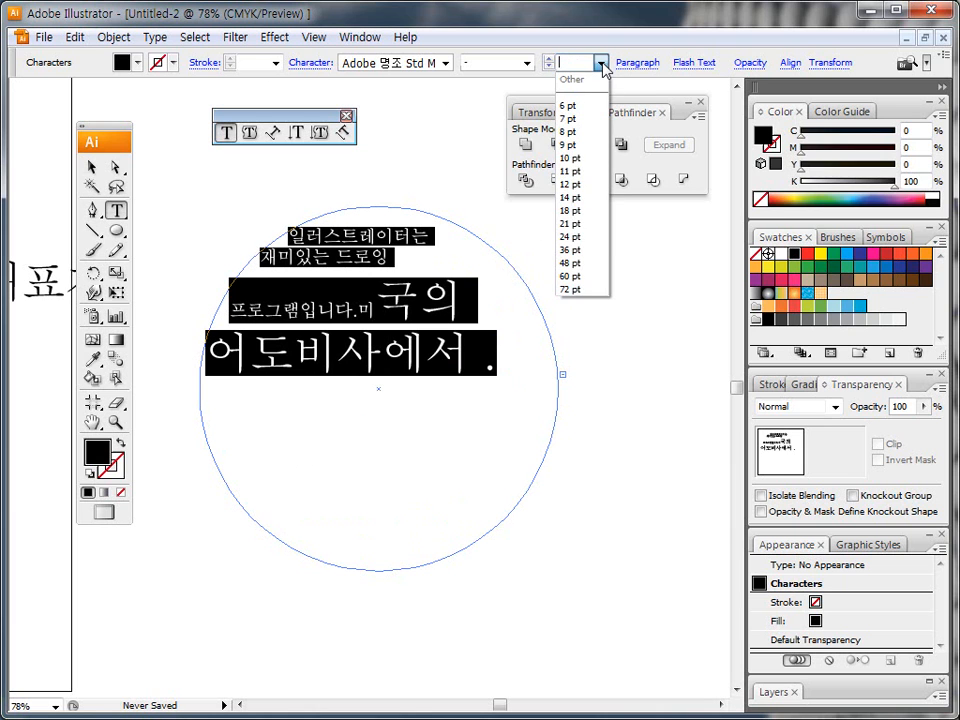
{"action": "left_click", "coordinate": [575, 236]}
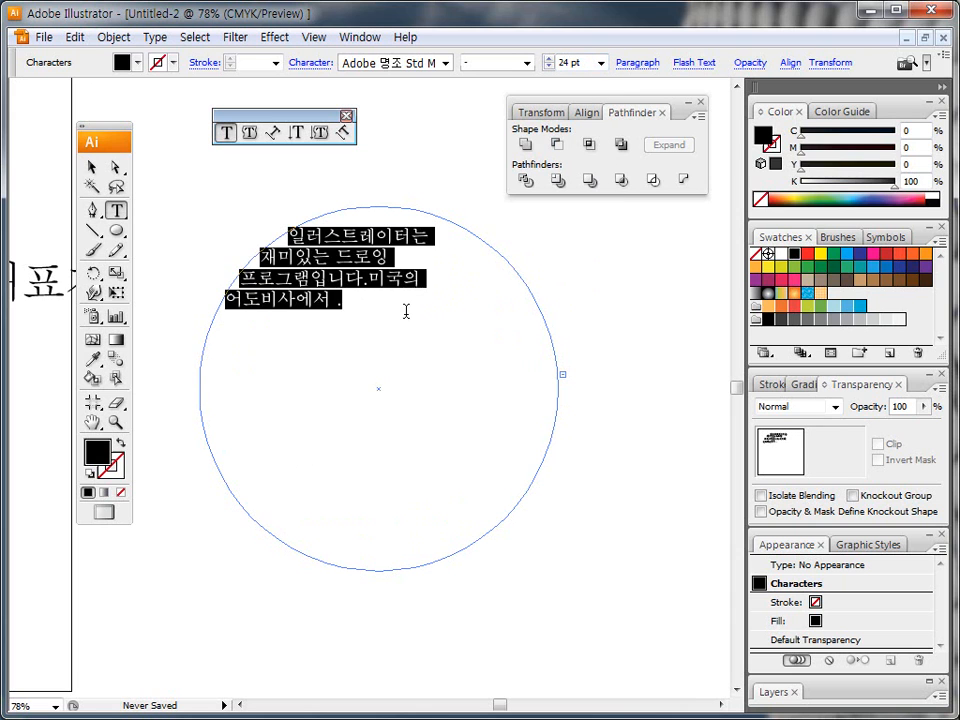
Delete the space after "일러스트레이터는" in the circle's text and the "재" that follows it.
{"action": "left_click", "coordinate": [420, 311]}
{"action": "left_click", "coordinate": [420, 255]}
{"action": "left_click", "coordinate": [431, 241]}
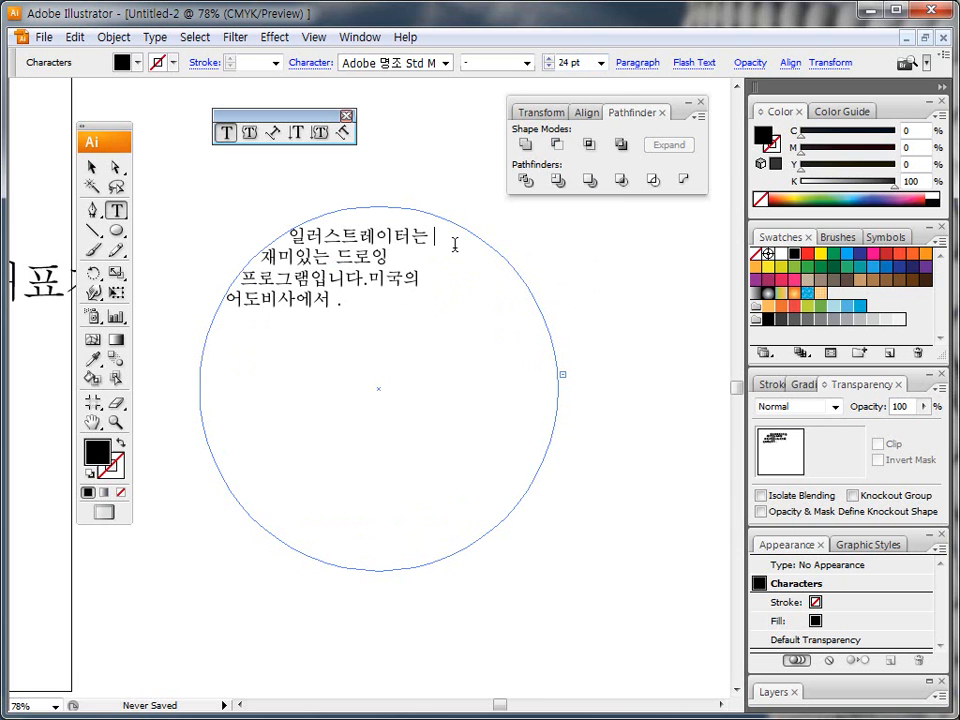
{"action": "key", "text": "Delete"}
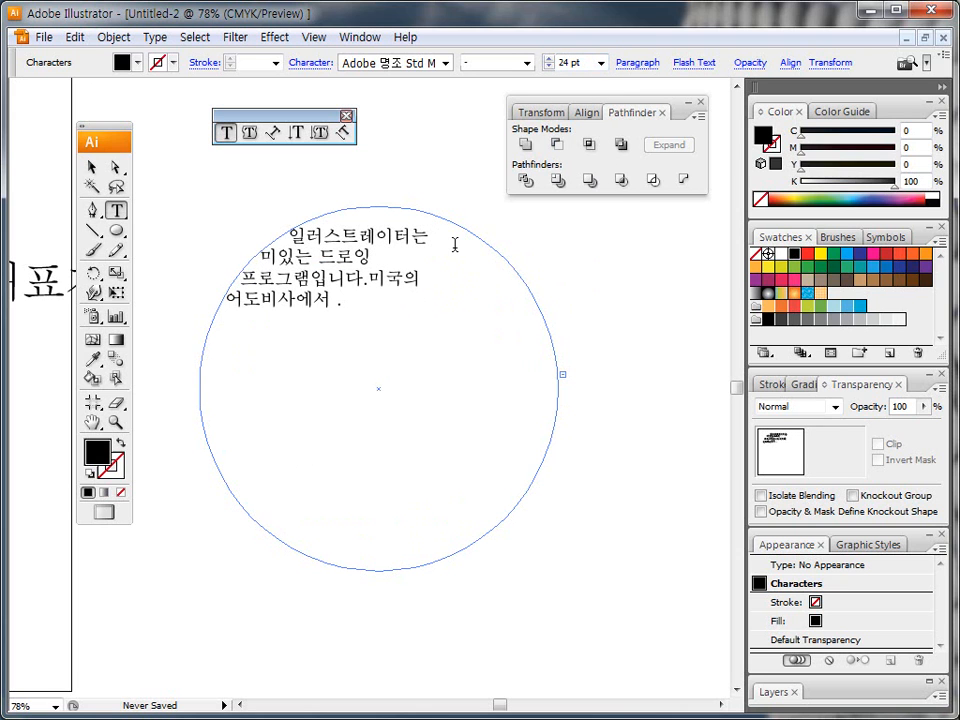
{"action": "key", "text": "BackSpace"}
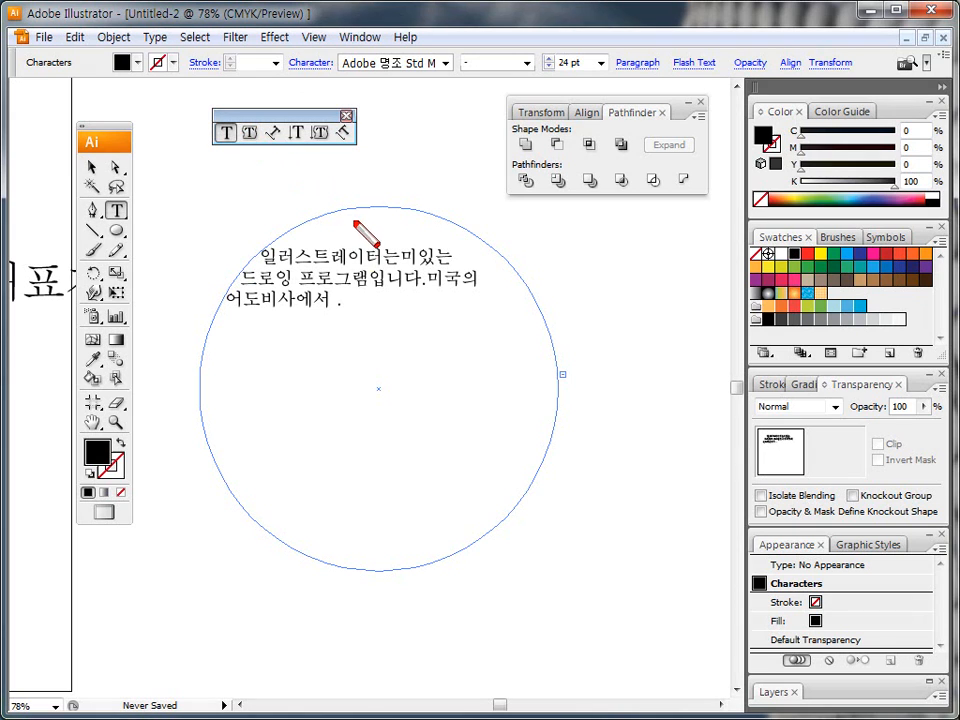
{"action": "left_click_drag", "start_coordinate": [355, 213], "coordinate": [252, 418]}
{"action": "left_click_drag", "start_coordinate": [453, 217], "coordinate": [290, 533]}
{"action": "left_click_drag", "start_coordinate": [465, 295], "coordinate": [340, 548]}
{"action": "left_click_drag", "start_coordinate": [487, 338], "coordinate": [434, 461]}
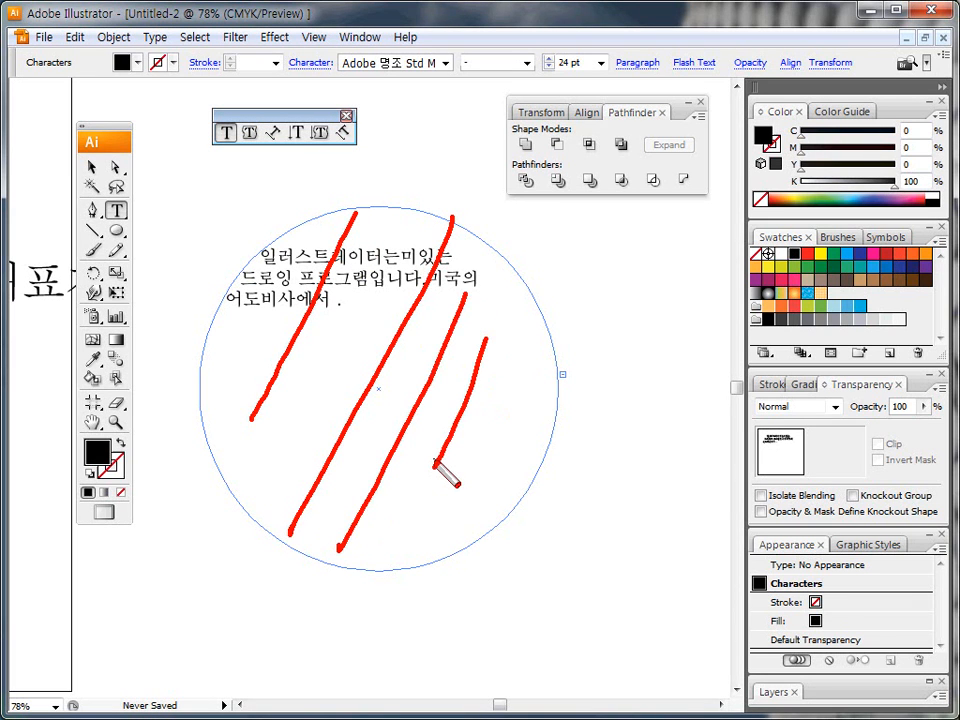
Insert a line break after "일러스트레이터는" in the circle's text, then deselect the text.
{"action": "left_click_drag", "start_coordinate": [489, 335], "coordinate": [435, 470]}
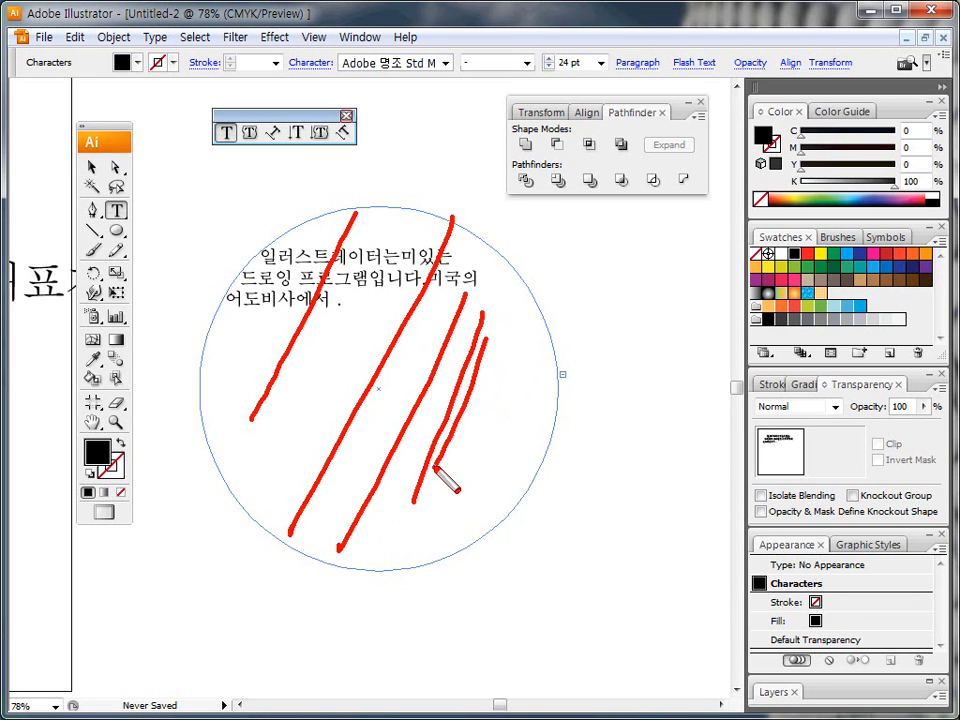
{"action": "key", "text": "Escape"}
{"action": "key", "text": "Return"}
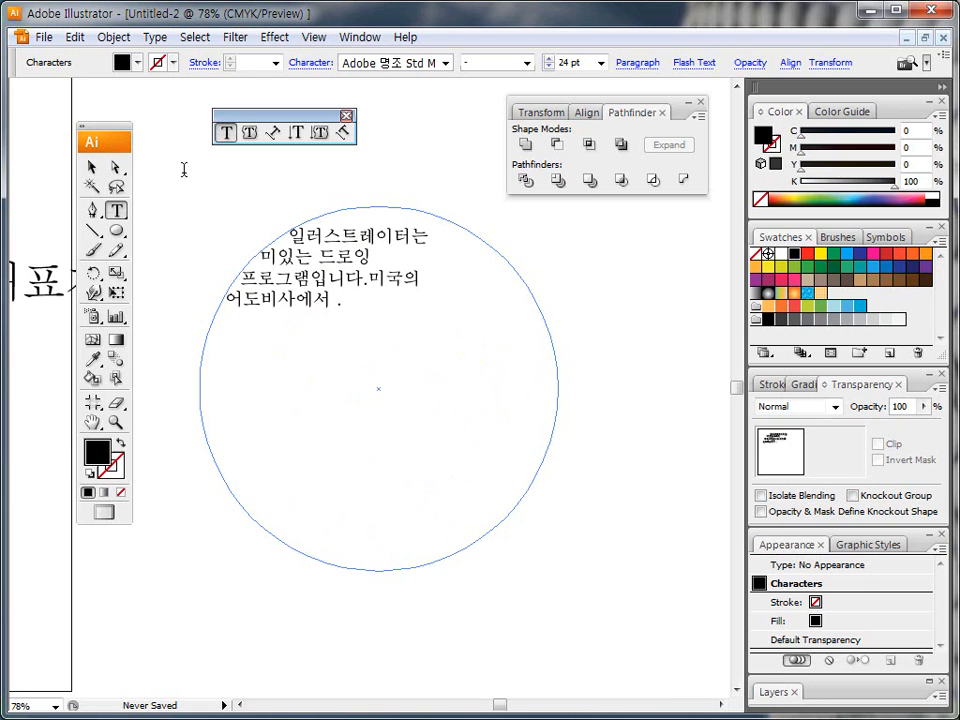
{"action": "left_click", "coordinate": [92, 167]}
{"action": "left_click", "coordinate": [297, 356]}
Draw an open, wavy three-point path with the Pen tool below the circle's text, with no fill and a black stroke.
{"action": "left_click_drag", "start_coordinate": [317, 400], "coordinate": [358, 283]}
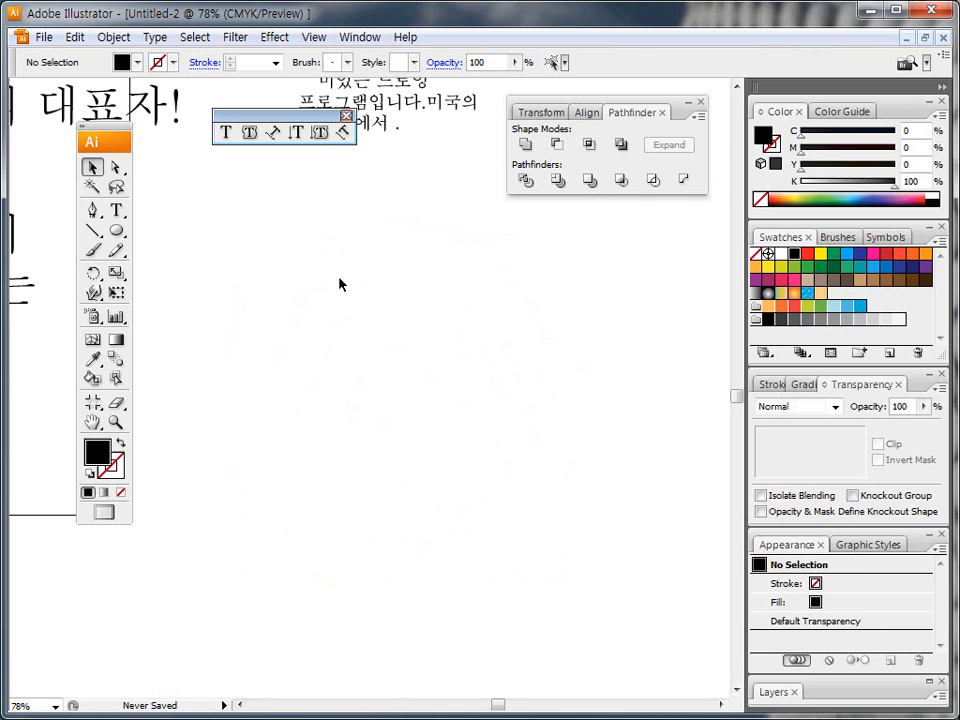
{"action": "left_click", "coordinate": [92, 210]}
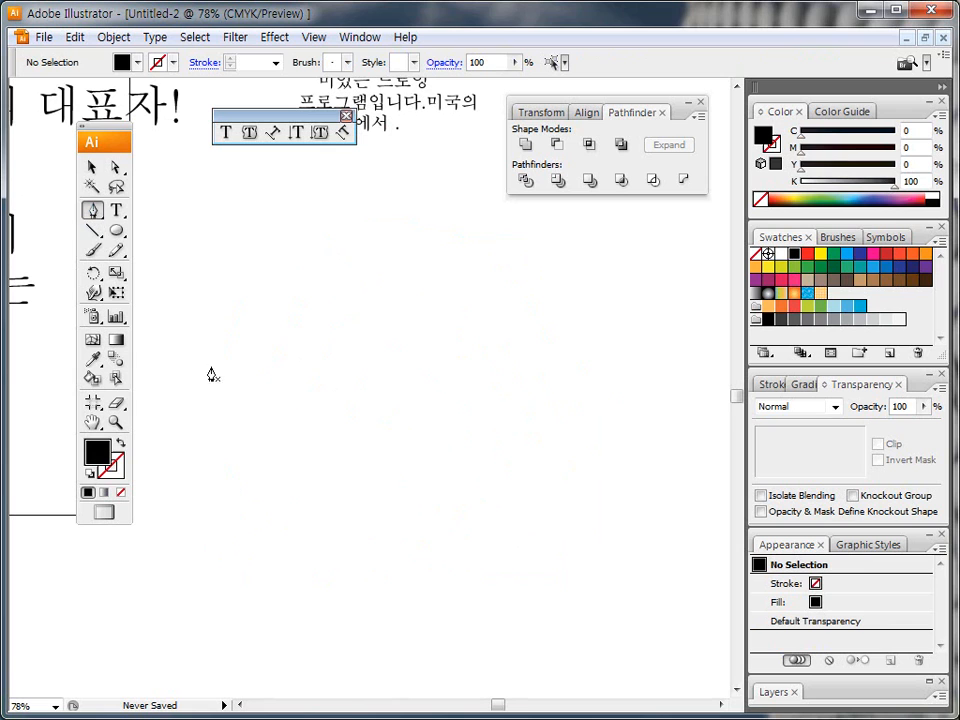
{"action": "left_click", "coordinate": [120, 446]}
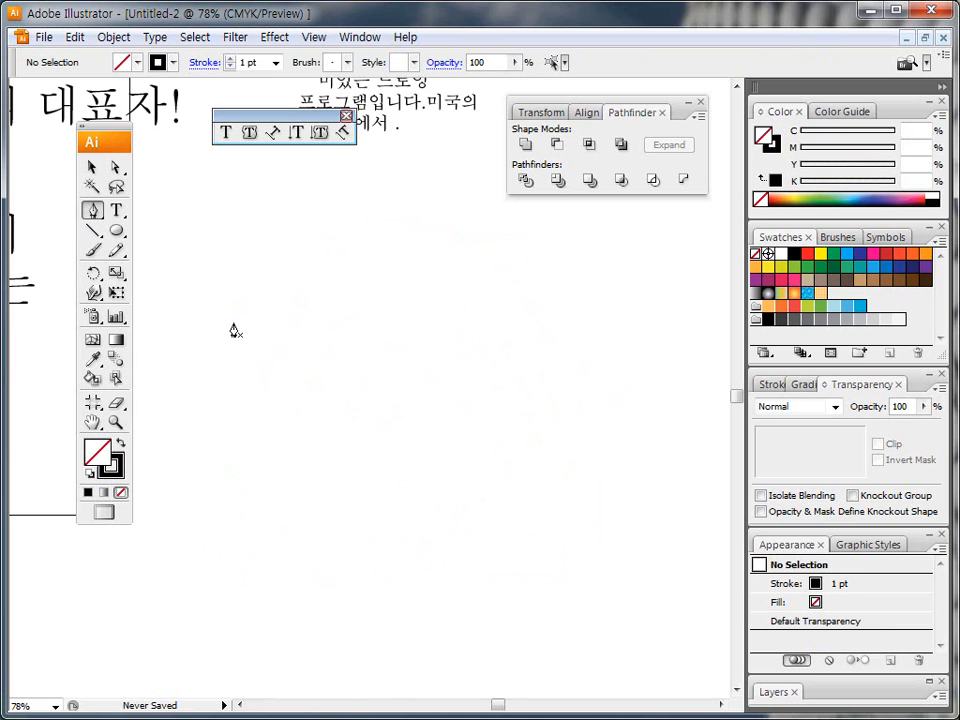
{"action": "left_click", "coordinate": [165, 266]}
{"action": "left_click_drag", "start_coordinate": [390, 274], "coordinate": [468, 318]}
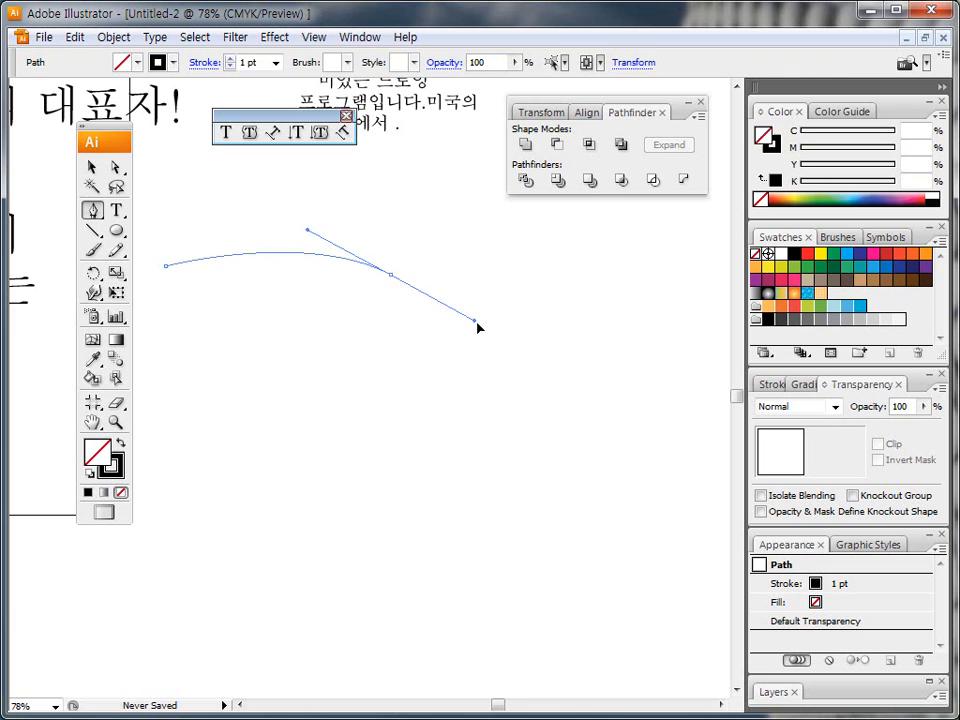
{"action": "left_click_drag", "start_coordinate": [668, 380], "coordinate": [501, 401]}
{"action": "left_click_drag", "start_coordinate": [418, 394], "coordinate": [528, 339]}
{"action": "left_click_drag", "start_coordinate": [339, 289], "coordinate": [510, 306]}
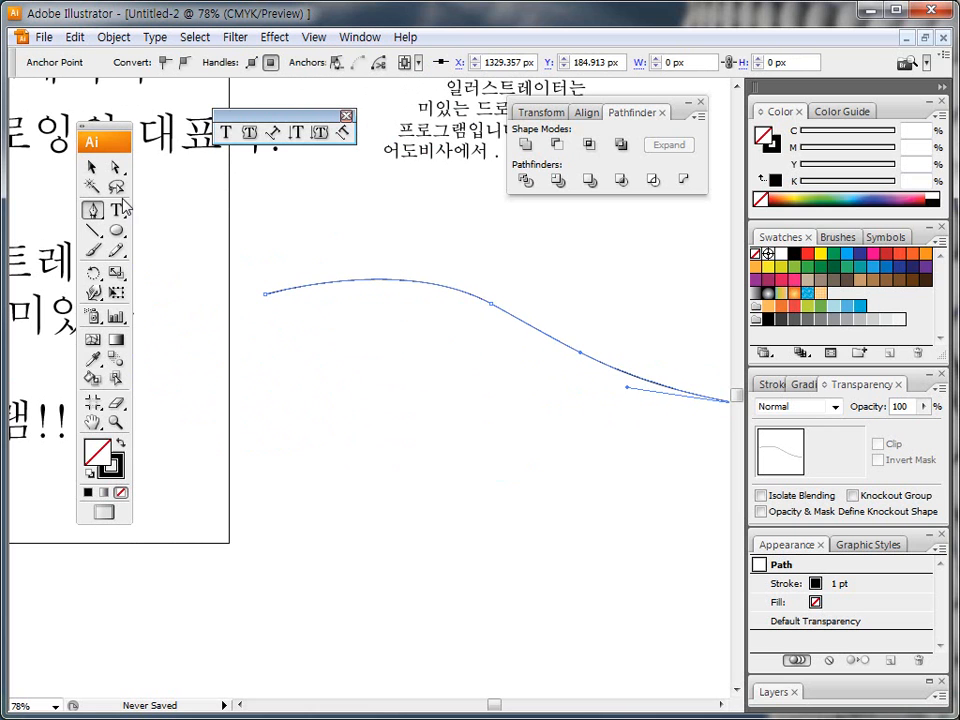
Start type on the wavy path near its beginning with the word "일러스트레이터는".
{"action": "key", "text": "ctrl"}
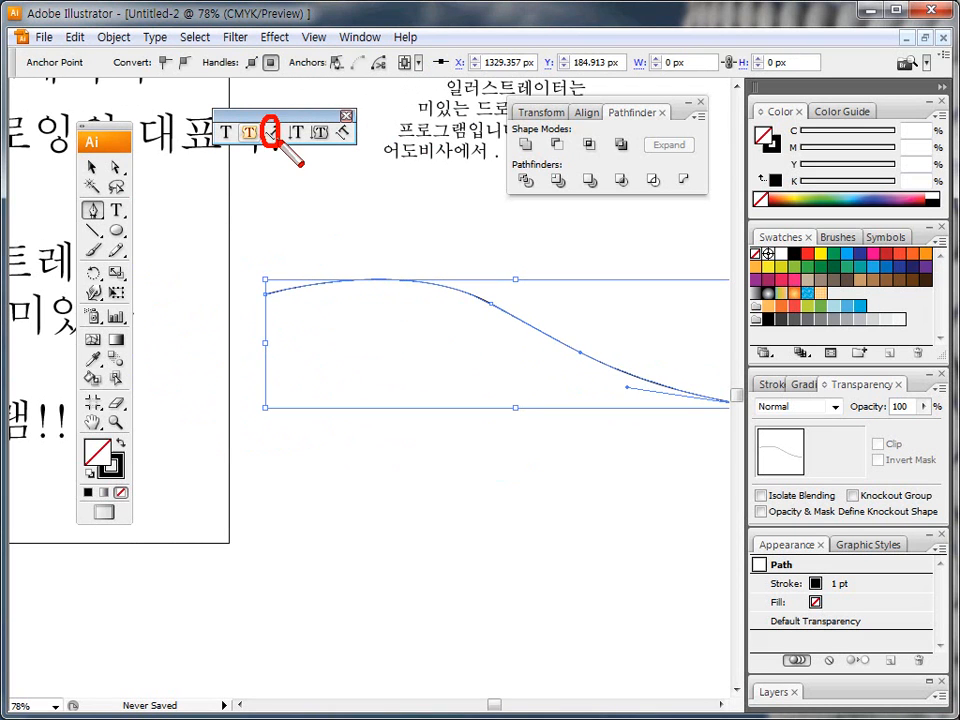
{"action": "left_click", "coordinate": [271, 132]}
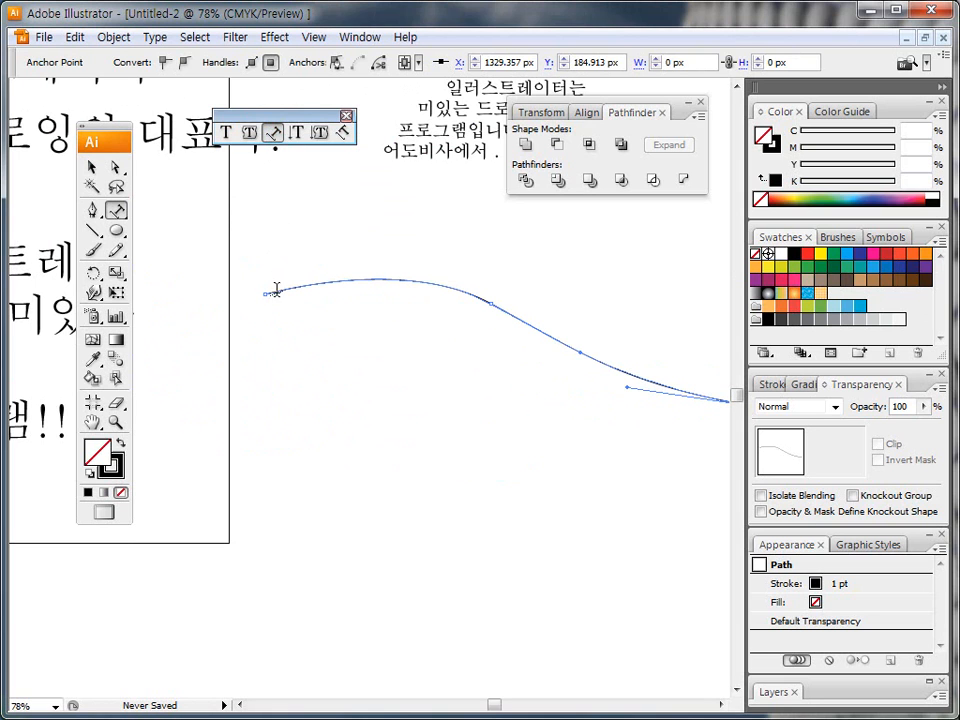
{"action": "mouse_move", "coordinate": [250, 189]}
{"action": "left_mouse_down"}
{"action": "mouse_move", "coordinate": [284, 186]}
{"action": "mouse_move", "coordinate": [272, 232]}
{"action": "mouse_move", "coordinate": [298, 232]}
{"action": "mouse_move", "coordinate": [216, 232]}
{"action": "left_mouse_up"}
{"action": "key", "text": "Escape"}
{"action": "left_click", "coordinate": [275, 291]}
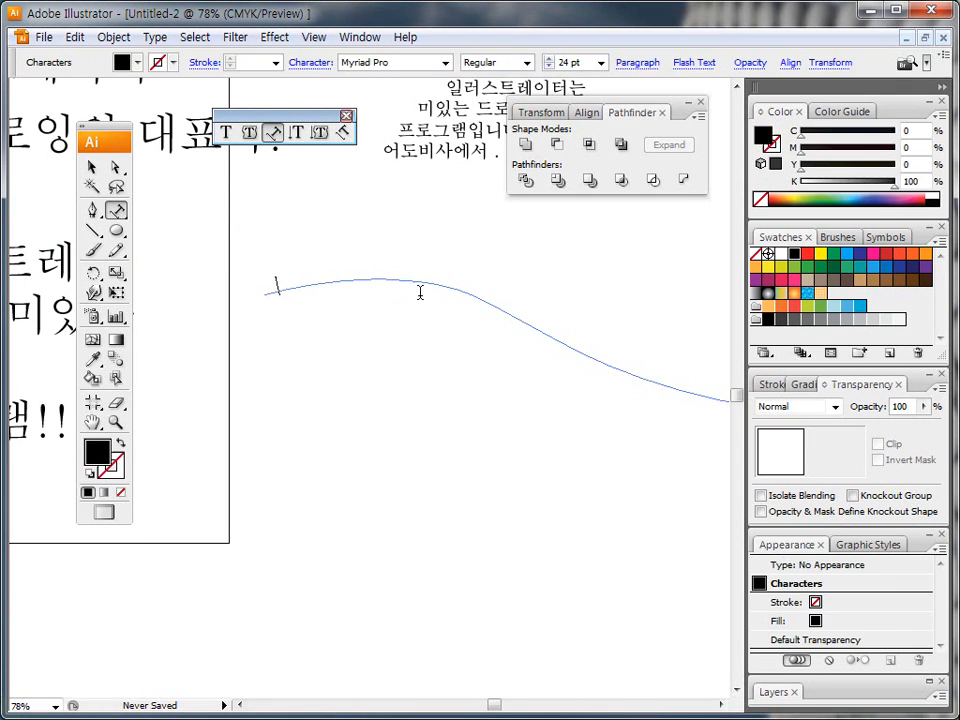
{"action": "type", "text": "일러스트레이터는"}
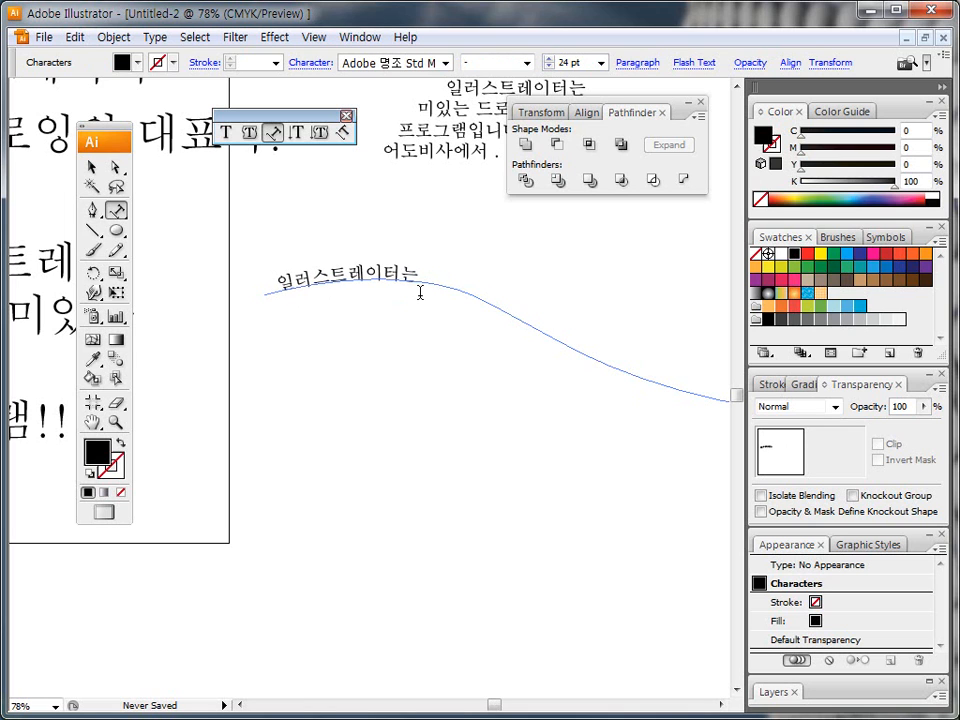
Continue the path text with " 재미있는 프로그램입니다." and deselect it.
{"action": "type", "text": " 잼이"}
{"action": "key", "text": "BackSpace"}
{"action": "key", "text": "BackSpace"}
{"action": "key", "text": "BackSpace"}
{"action": "key", "text": "BackSpace"}
{"action": "key", "text": "BackSpace"}
{"action": "type", "text": "재미있는 프로그램"}
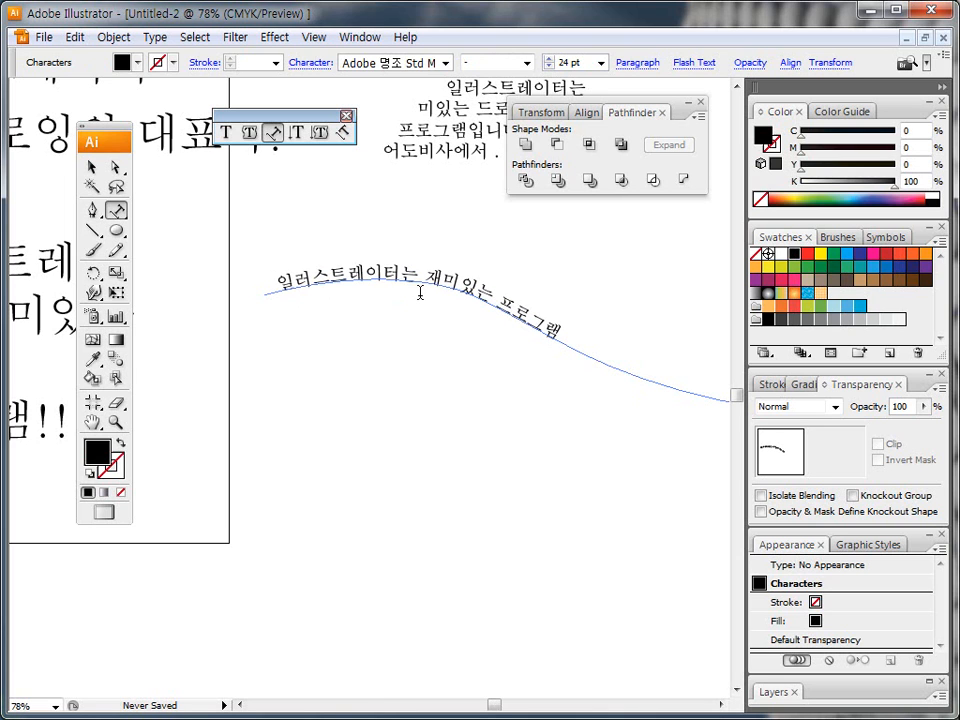
{"action": "type", "text": "입니다!"}
{"action": "left_click", "coordinate": [92, 167]}
{"action": "left_click", "coordinate": [363, 318]}
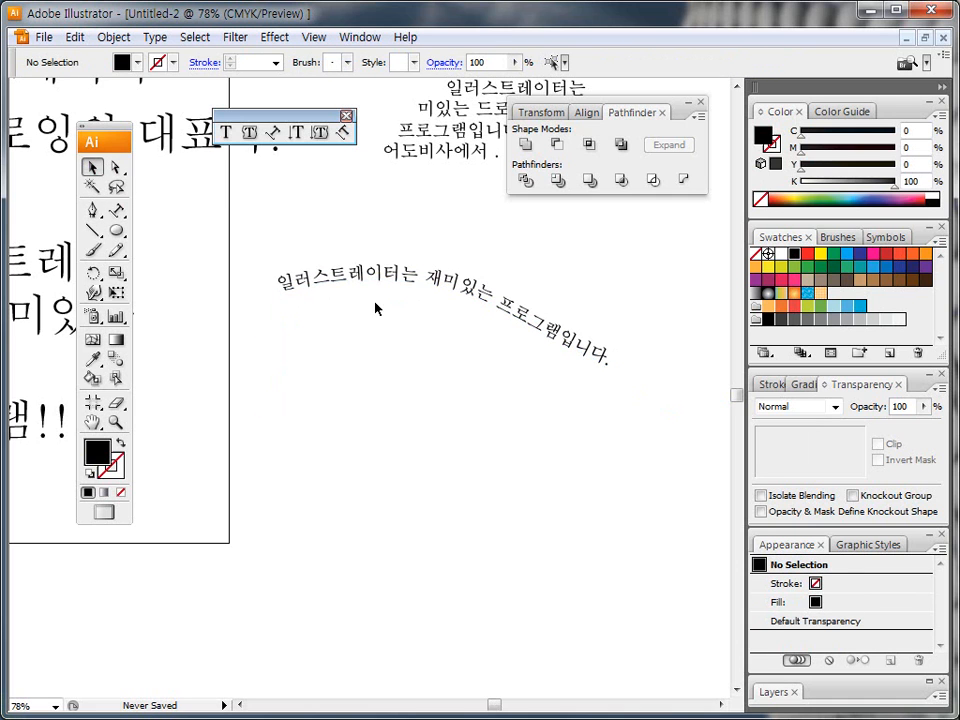
Select the text on the wavy path and move it slightly down.
{"action": "left_click_drag", "start_coordinate": [384, 294], "coordinate": [331, 303]}
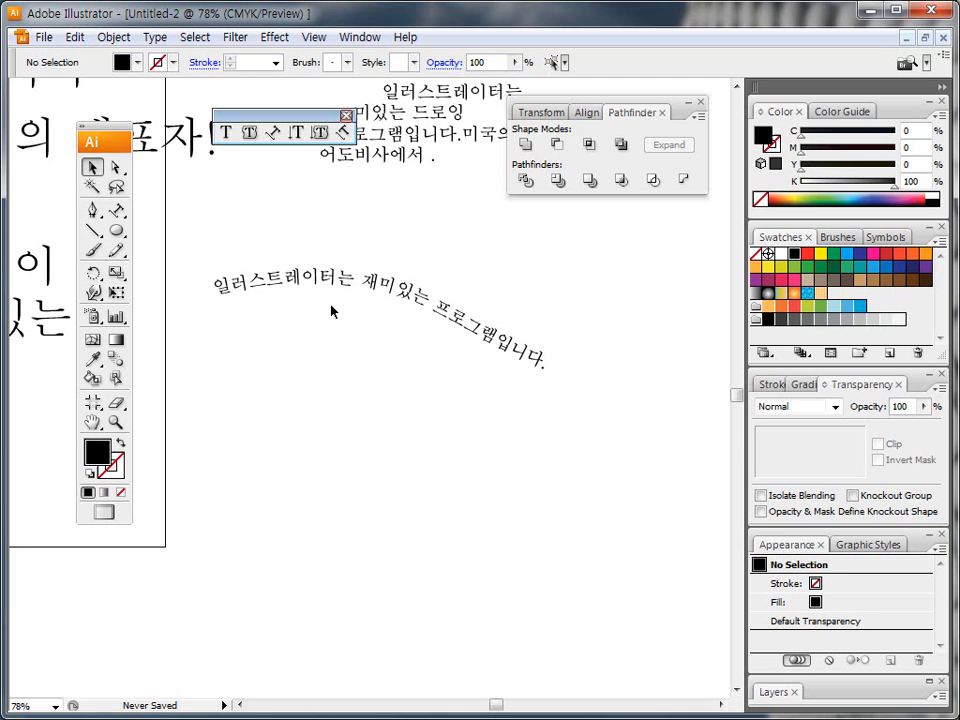
{"action": "left_click", "coordinate": [313, 294]}
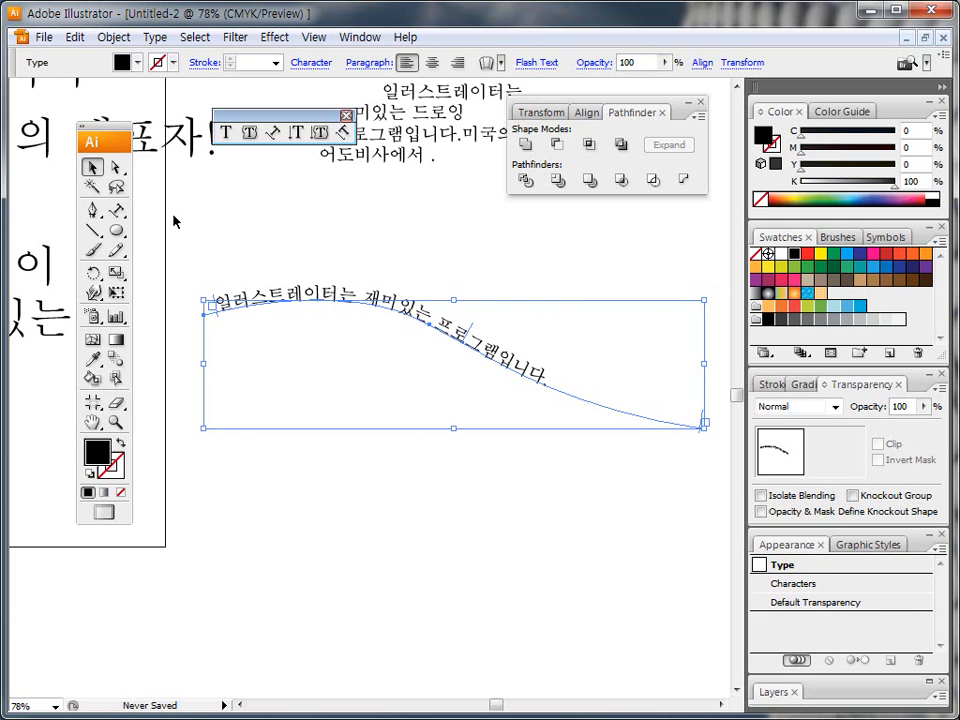
{"action": "mouse_move", "coordinate": [185, 270]}
{"action": "left_mouse_down"}
{"action": "mouse_move", "coordinate": [226, 338]}
{"action": "mouse_move", "coordinate": [478, 397]}
{"action": "mouse_move", "coordinate": [505, 295]}
{"action": "left_mouse_up"}
{"action": "key", "text": "e"}
{"action": "left_click_drag", "start_coordinate": [211, 277], "coordinate": [210, 310]}
{"action": "left_click_drag", "start_coordinate": [474, 311], "coordinate": [459, 342]}
{"action": "left_click_drag", "start_coordinate": [707, 403], "coordinate": [689, 438]}
{"action": "key", "text": "Escape"}
Move the path text's start and end brackets inward with Direct Selection, and slide the text forth and back along the curve by its middle bracket.
{"action": "left_click", "coordinate": [116, 169]}
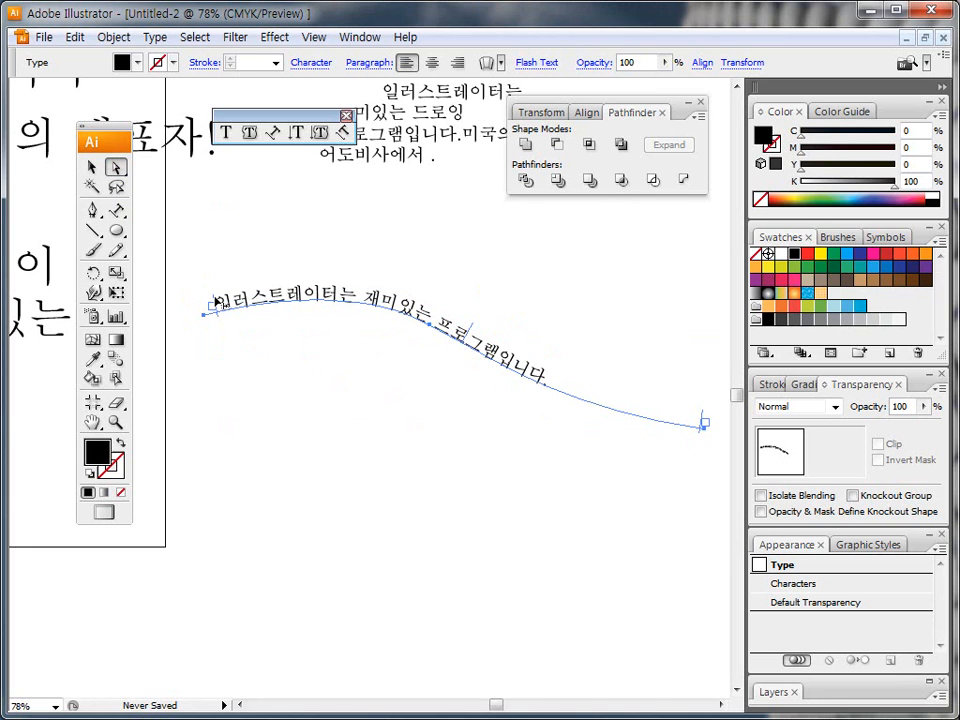
{"action": "left_click_drag", "start_coordinate": [216, 300], "coordinate": [240, 302]}
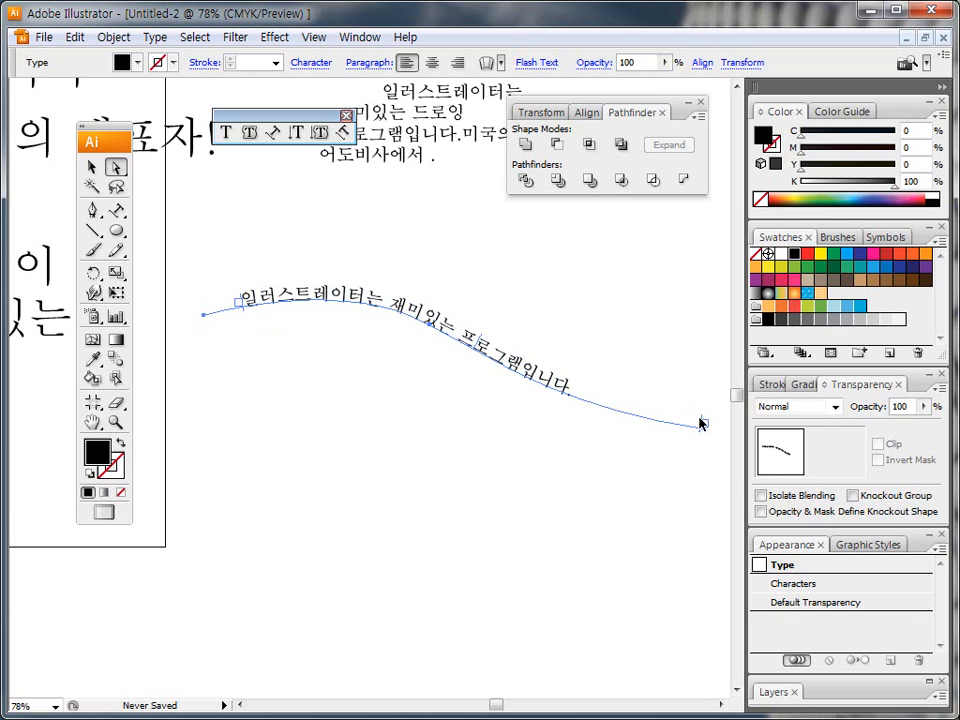
{"action": "left_click_drag", "start_coordinate": [703, 423], "coordinate": [603, 403]}
{"action": "left_click_drag", "start_coordinate": [428, 327], "coordinate": [488, 269]}
{"action": "left_click_drag", "start_coordinate": [409, 403], "coordinate": [468, 362]}
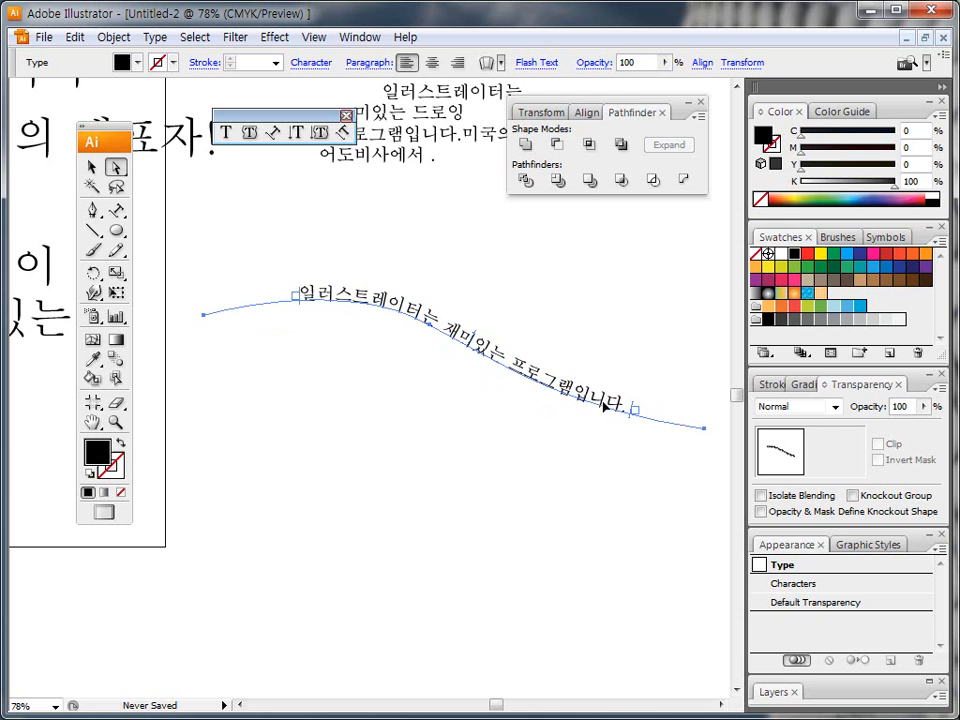
{"action": "left_click_drag", "start_coordinate": [633, 408], "coordinate": [677, 417]}
{"action": "left_click_drag", "start_coordinate": [494, 353], "coordinate": [454, 303]}
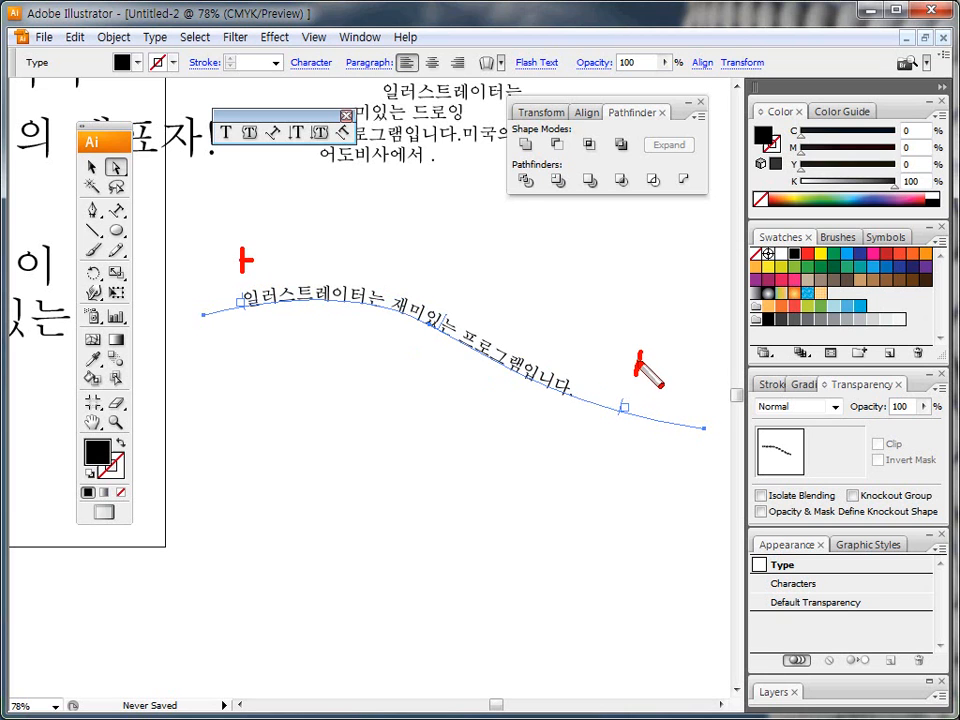
{"action": "mouse_move", "coordinate": [446, 286]}
{"action": "left_mouse_down"}
{"action": "mouse_move", "coordinate": [448, 304]}
{"action": "mouse_move", "coordinate": [460, 308]}
{"action": "left_mouse_up"}
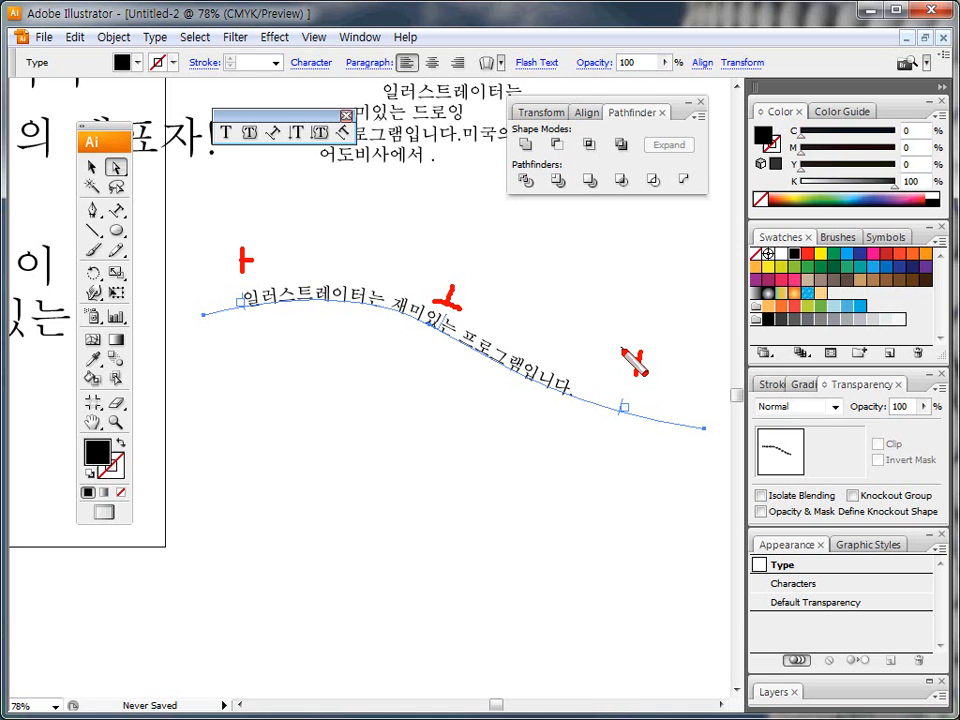
{"action": "key", "text": "Escape"}
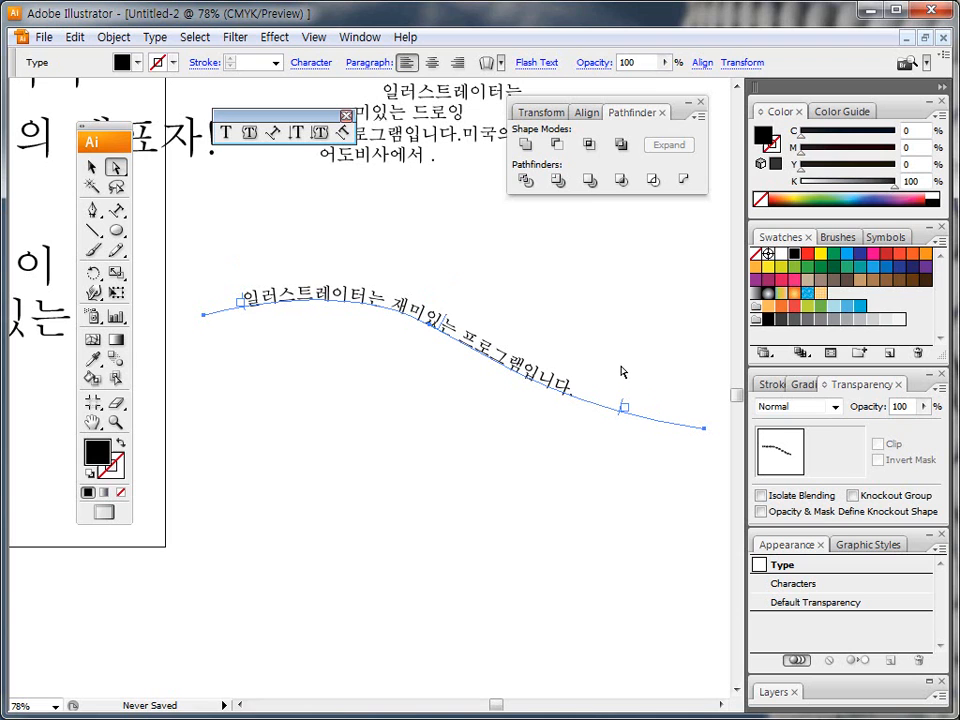
{"action": "left_click", "coordinate": [117, 168]}
{"action": "key", "text": "ctrl+shift+d"}
{"action": "left_click_drag", "start_coordinate": [585, 365], "coordinate": [559, 421]}
{"action": "key", "text": "Escape"}
{"action": "key", "text": "ctrl+shift+d"}
{"action": "left_click_drag", "start_coordinate": [635, 372], "coordinate": [611, 436]}
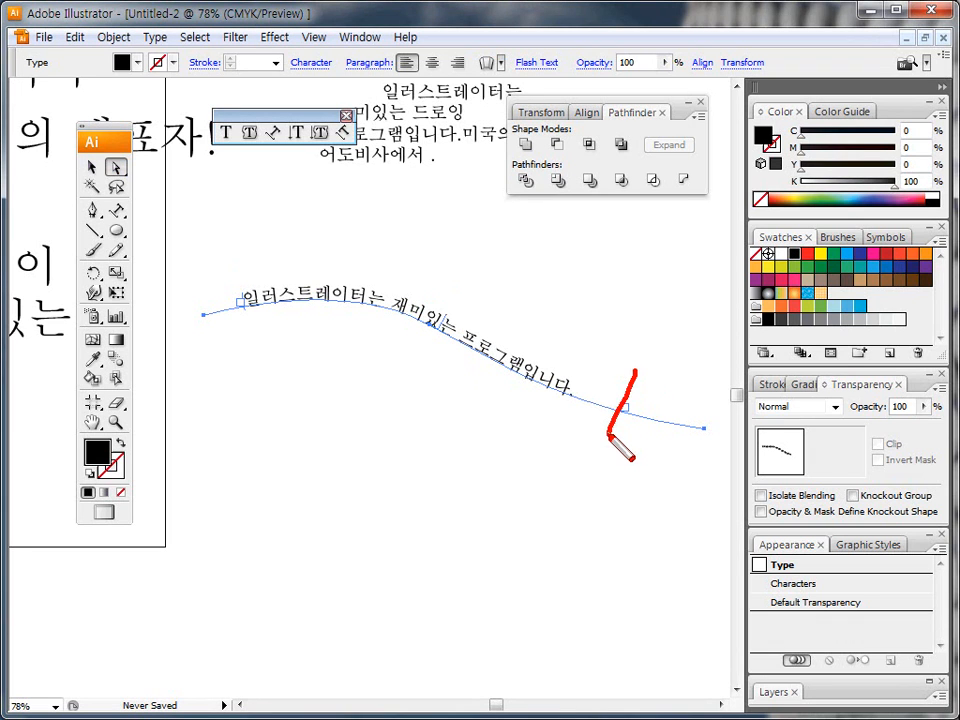
{"action": "key", "text": "Escape"}
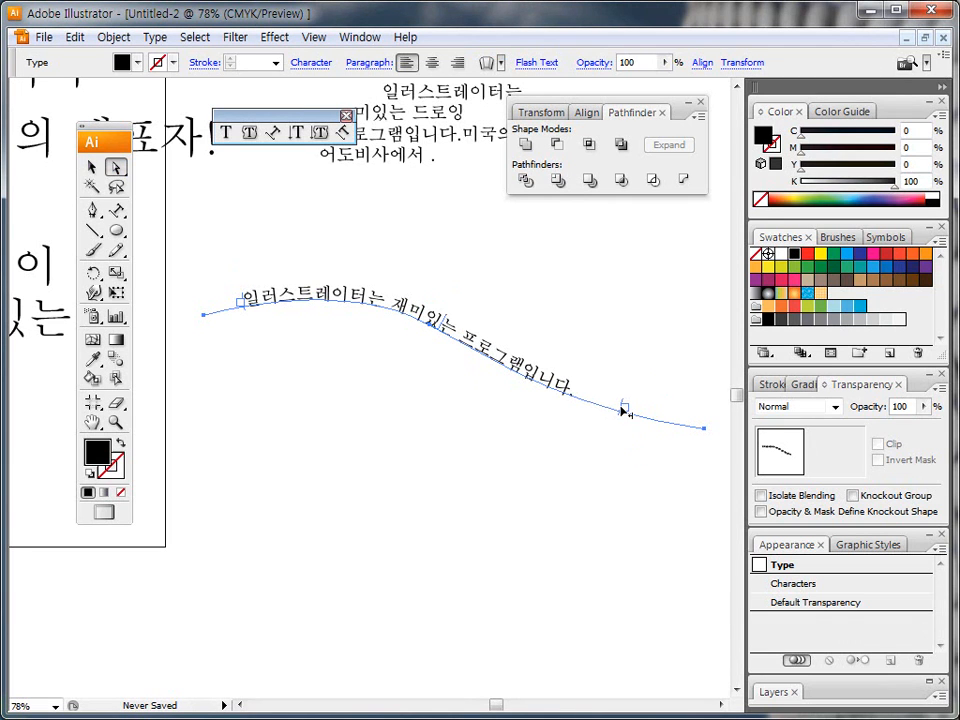
Pull the path text's end bracket in beyond the last word, then move it back out to just after the final period.
{"action": "left_click_drag", "start_coordinate": [622, 410], "coordinate": [580, 393]}
{"action": "left_click_drag", "start_coordinate": [582, 392], "coordinate": [545, 379]}
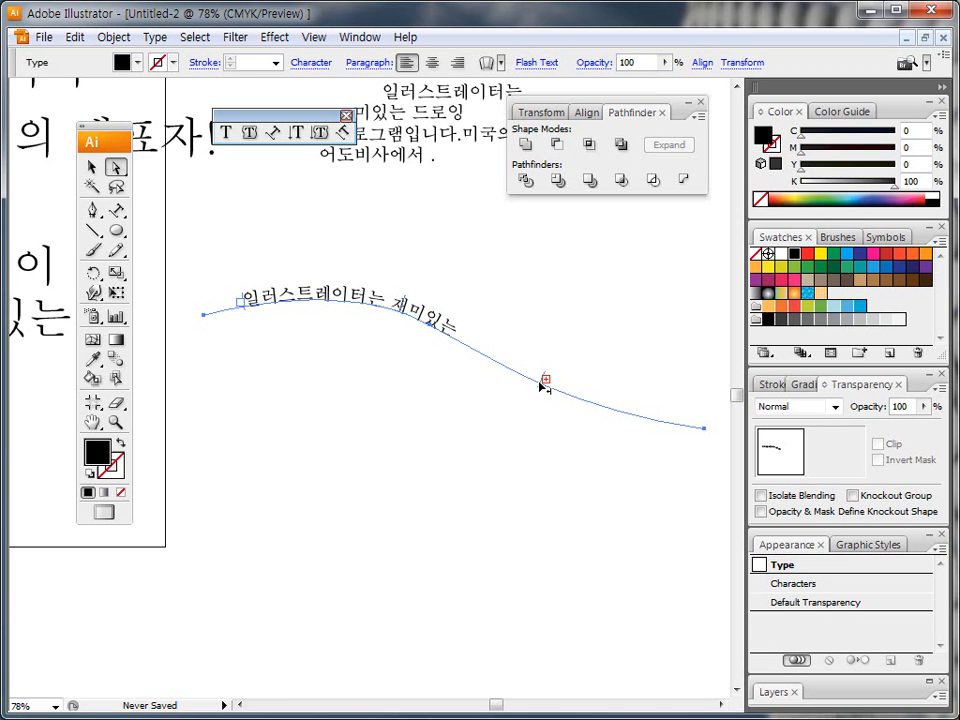
{"action": "left_click_drag", "start_coordinate": [545, 383], "coordinate": [582, 395]}
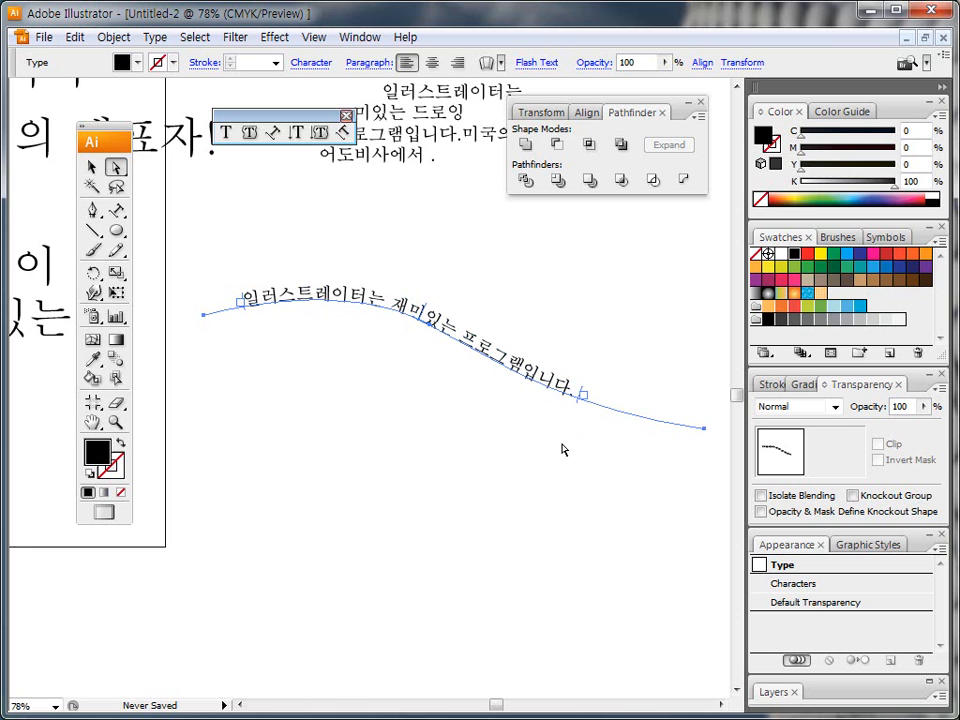
{"action": "mouse_move", "coordinate": [497, 429]}
{"action": "left_mouse_down"}
{"action": "mouse_move", "coordinate": [497, 465]}
{"action": "mouse_move", "coordinate": [517, 430]}
{"action": "mouse_move", "coordinate": [540, 471]}
{"action": "mouse_move", "coordinate": [501, 471]}
{"action": "mouse_move", "coordinate": [506, 444]}
{"action": "mouse_move", "coordinate": [516, 441]}
{"action": "mouse_move", "coordinate": [519, 467]}
{"action": "left_mouse_up"}
Try the Skew and 3D Ribbon type-on-a-path effects in turn on the whole path text.
{"action": "left_click", "coordinate": [93, 167]}
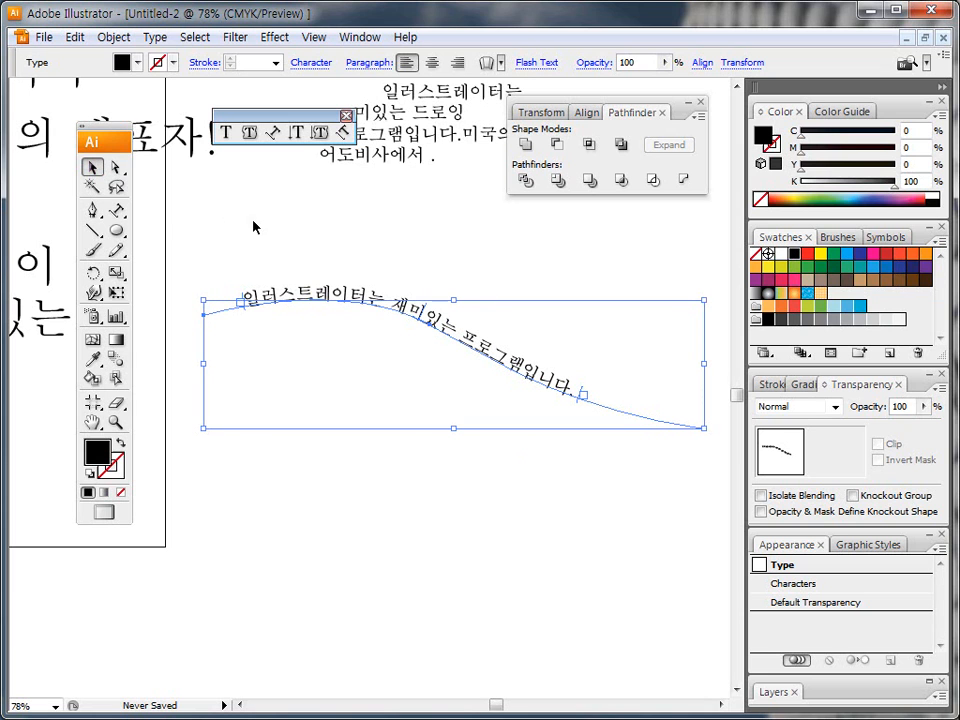
{"action": "left_click", "coordinate": [155, 38]}
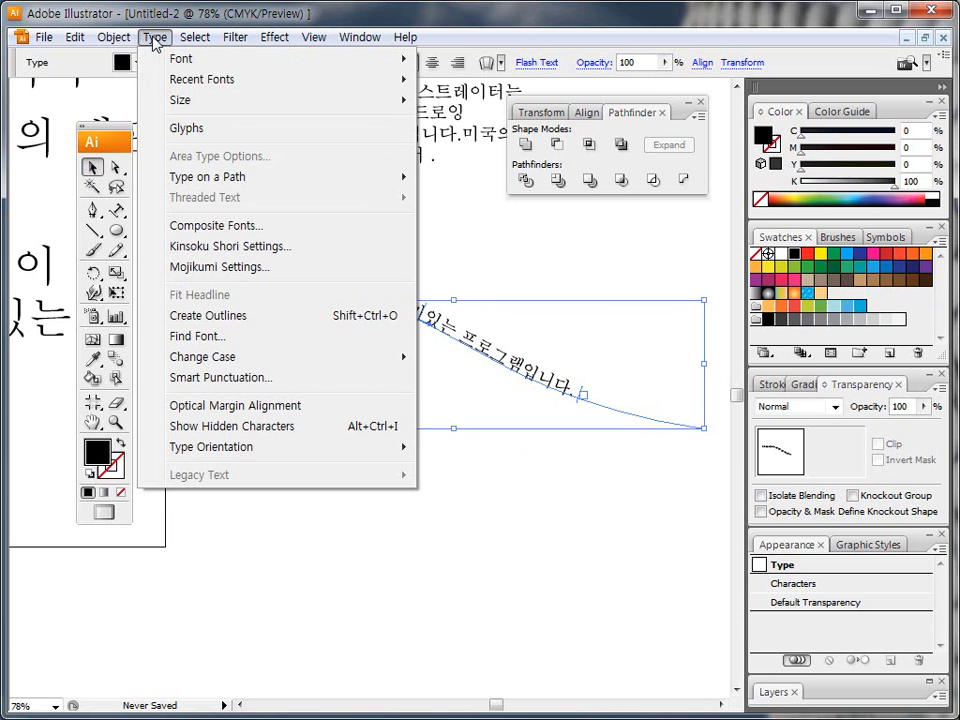
{"action": "mouse_move", "coordinate": [178, 176]}
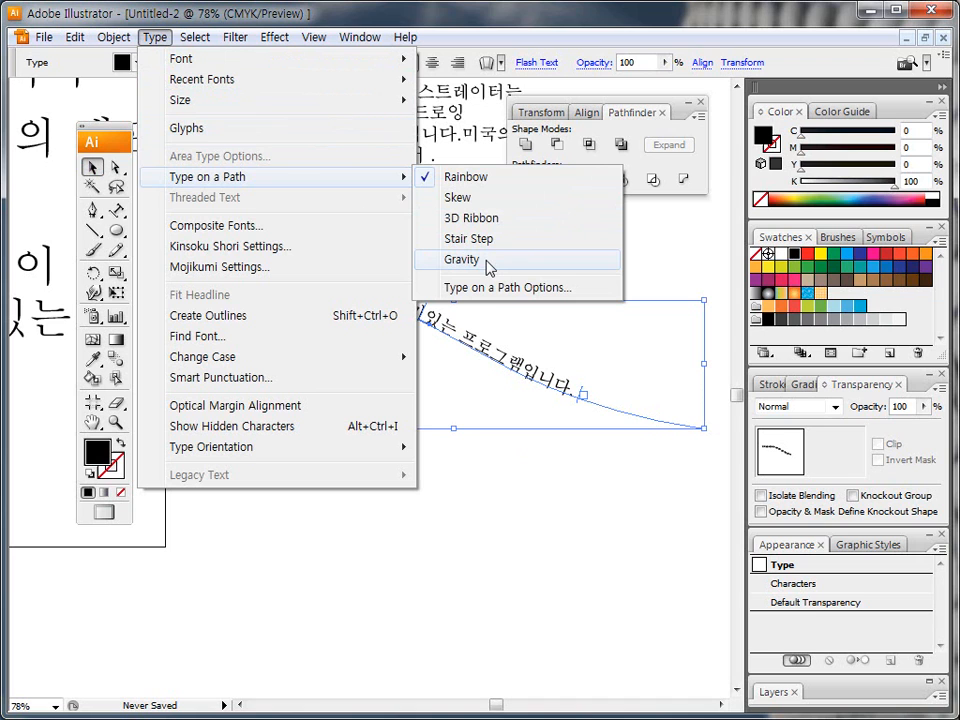
{"action": "left_click", "coordinate": [477, 200]}
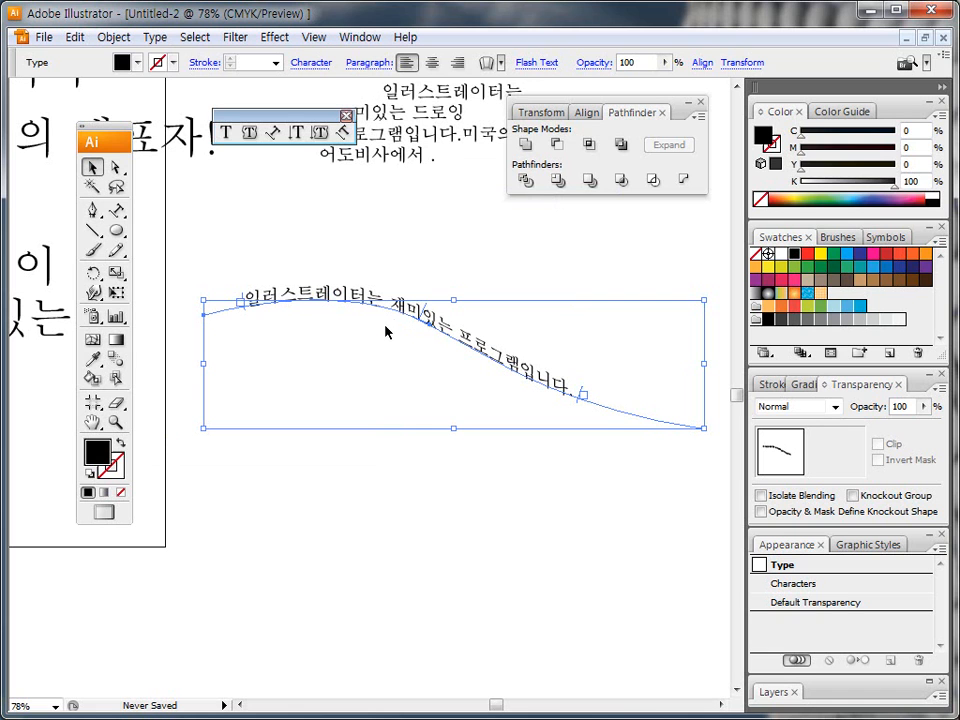
{"action": "left_click", "coordinate": [155, 37]}
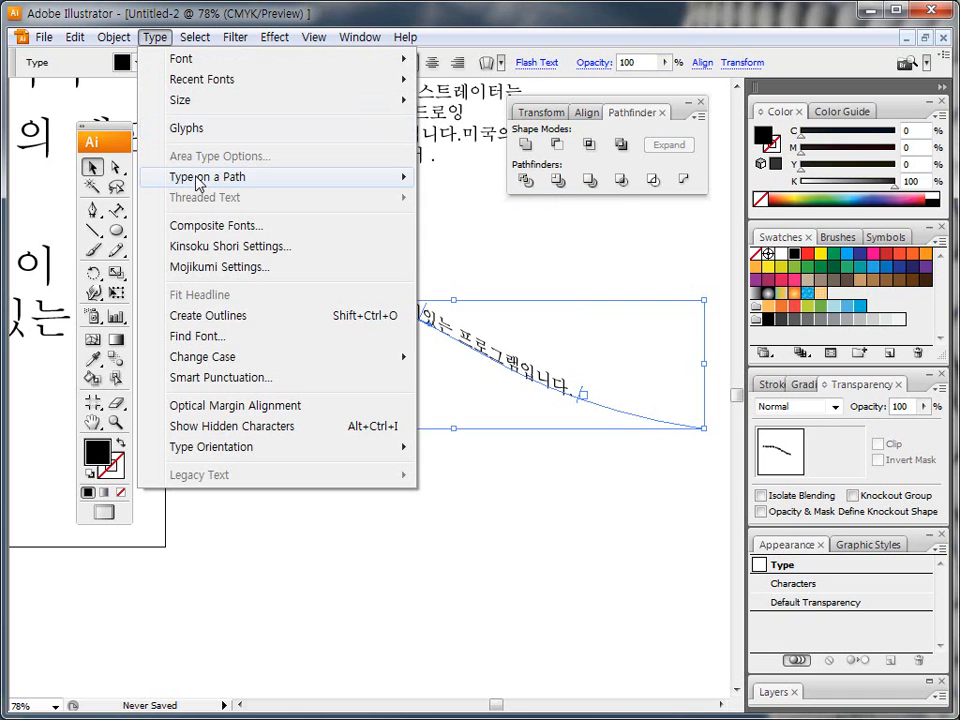
{"action": "mouse_move", "coordinate": [279, 180]}
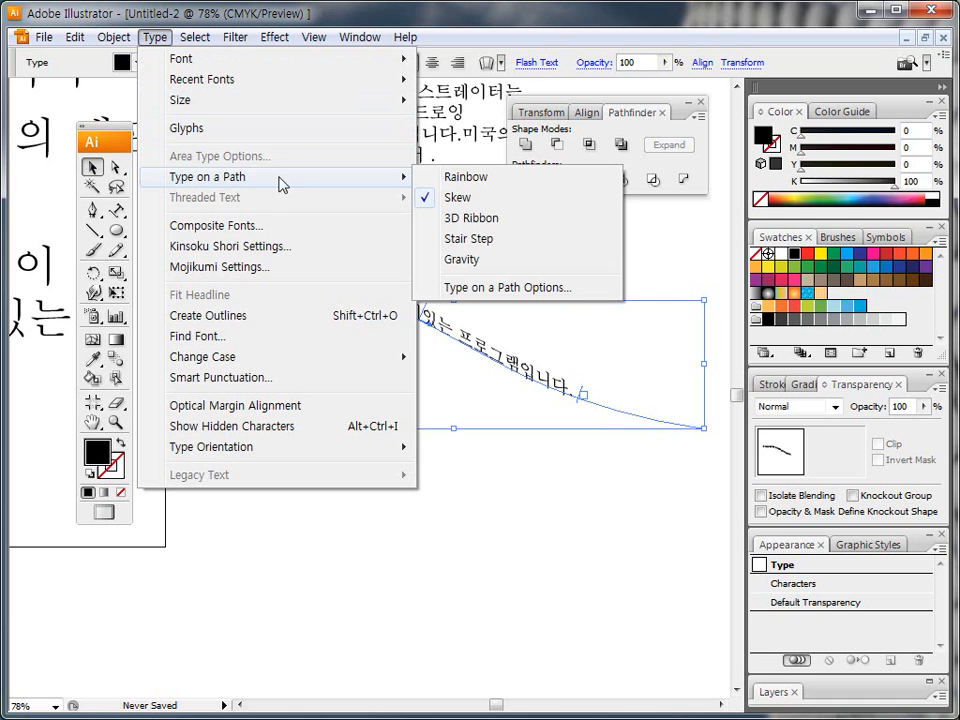
{"action": "left_click", "coordinate": [461, 226]}
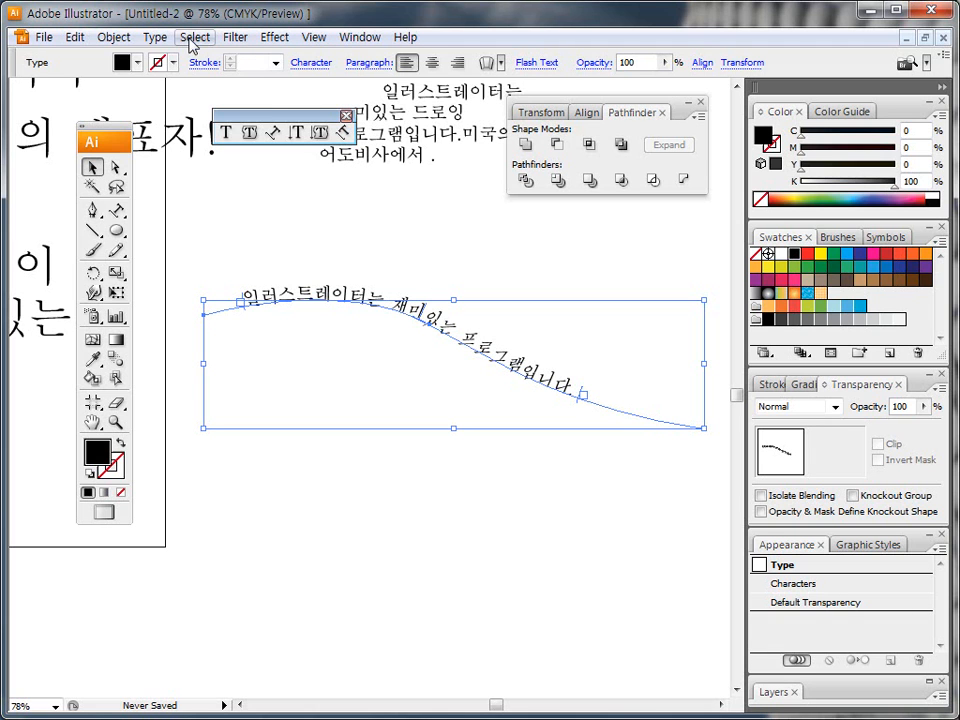
Apply the Stair Step type-on-a-path effect to the text along the curve.
{"action": "left_click", "coordinate": [156, 38]}
{"action": "mouse_move", "coordinate": [360, 177]}
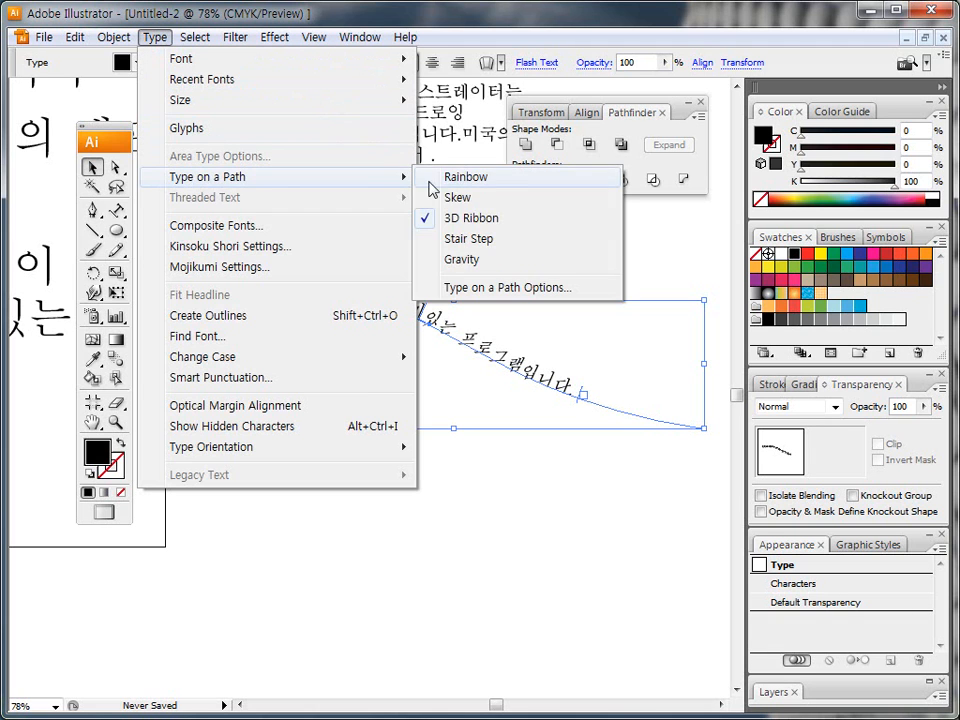
{"action": "left_click", "coordinate": [460, 240]}
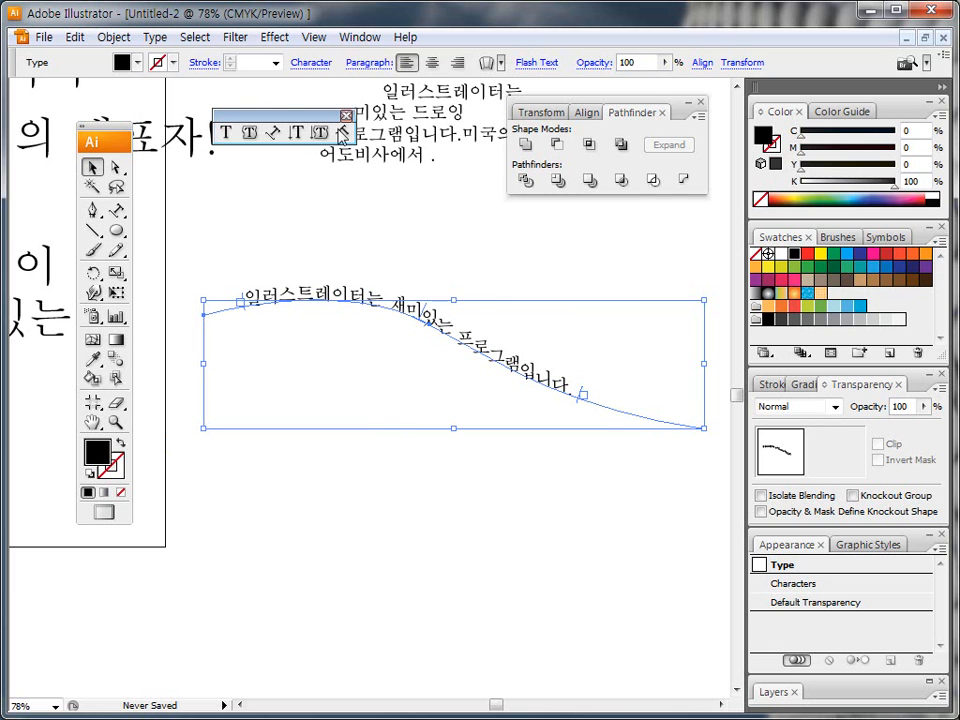
Apply the Gravity type-on-a-path effect to the text along the curve.
{"action": "left_click", "coordinate": [155, 37]}
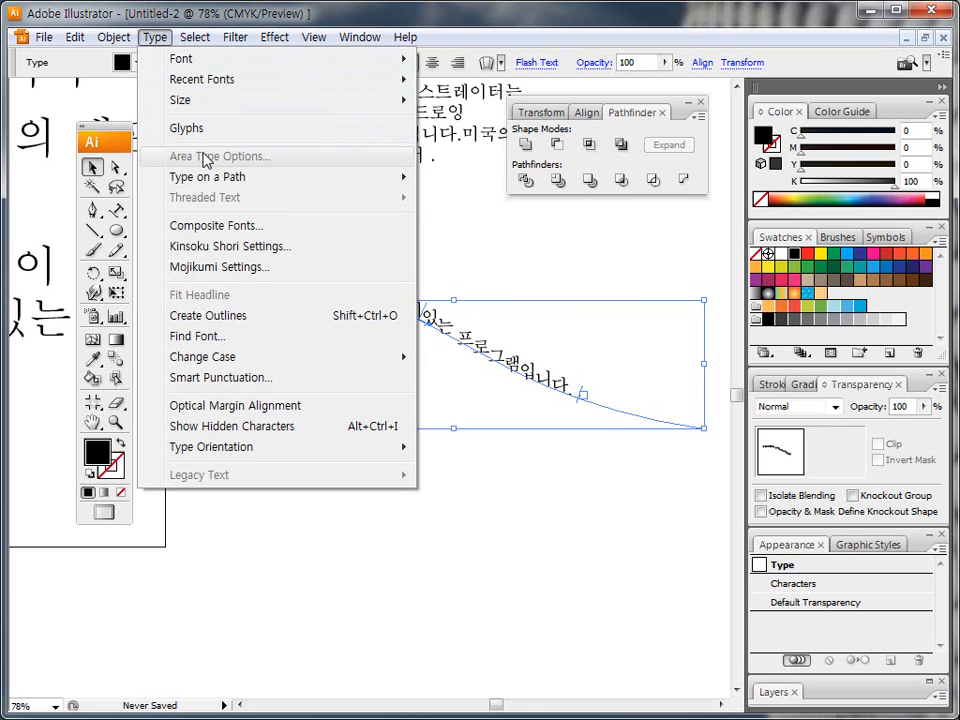
{"action": "mouse_move", "coordinate": [332, 186]}
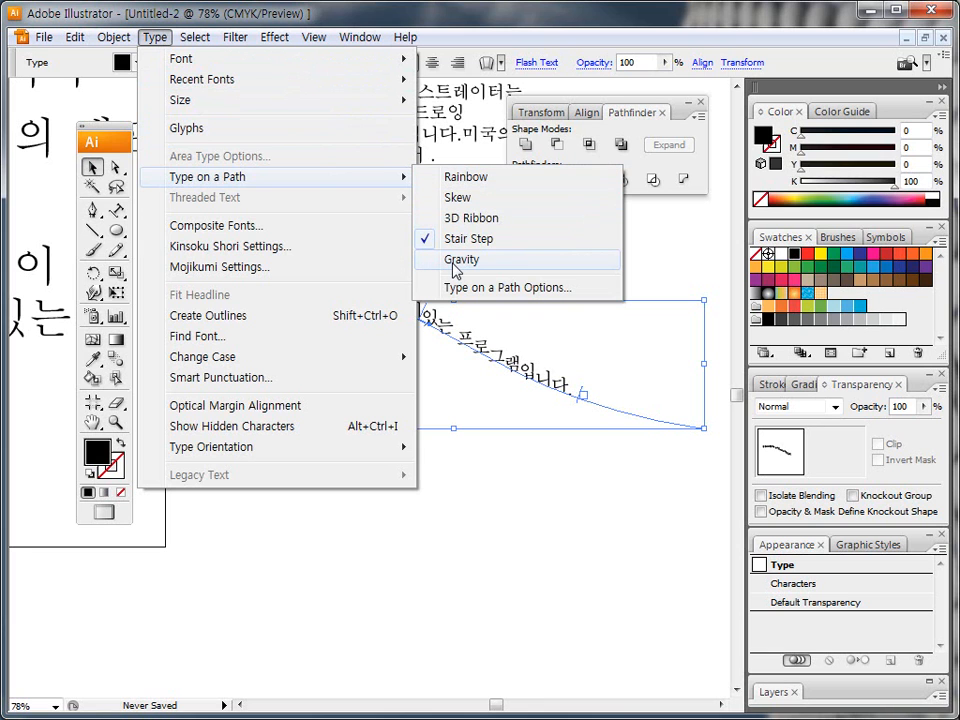
{"action": "left_click", "coordinate": [455, 266]}
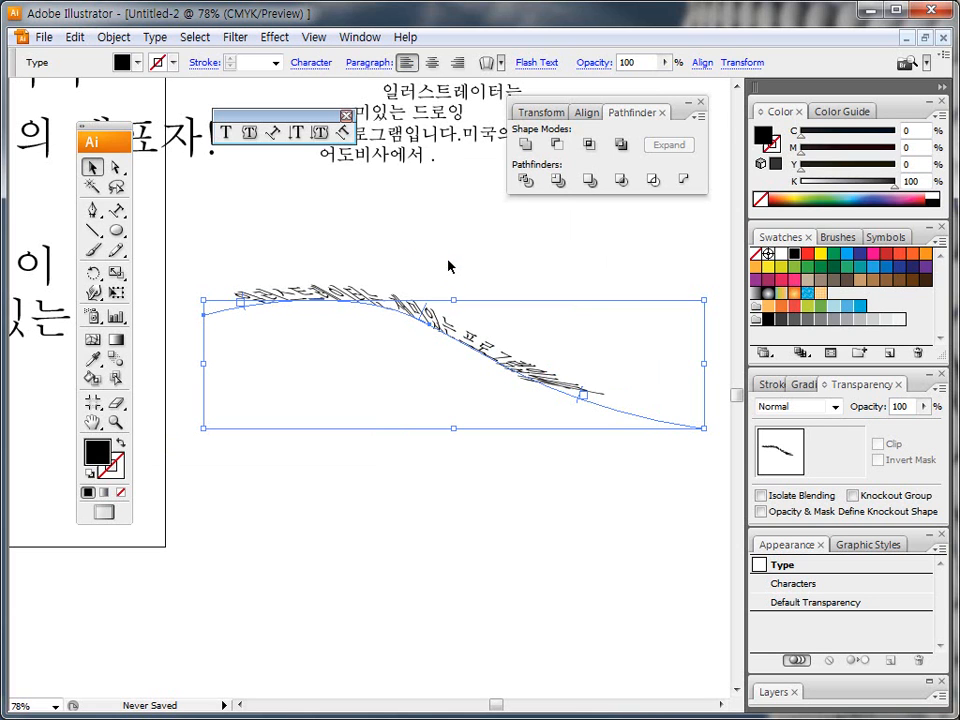
In the Type on a Path Options, choose the Rainbow effect, enable Flip and Preview, and keep the text aligned to Baseline.
{"action": "left_click", "coordinate": [155, 37]}
{"action": "mouse_move", "coordinate": [208, 182]}
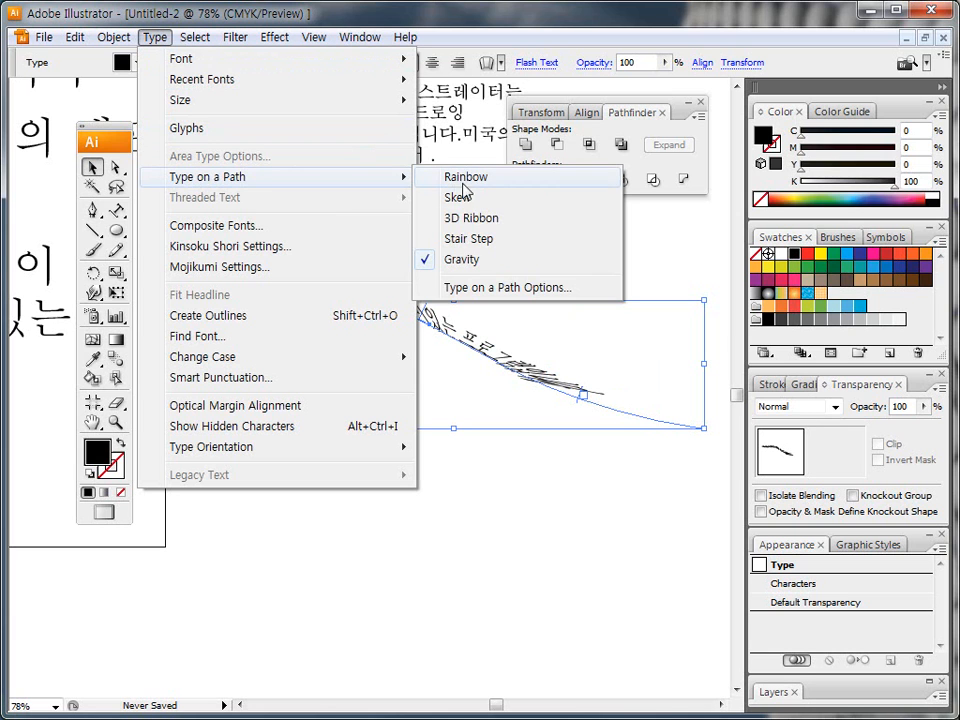
{"action": "left_click", "coordinate": [480, 288]}
{"action": "left_click", "coordinate": [506, 345]}
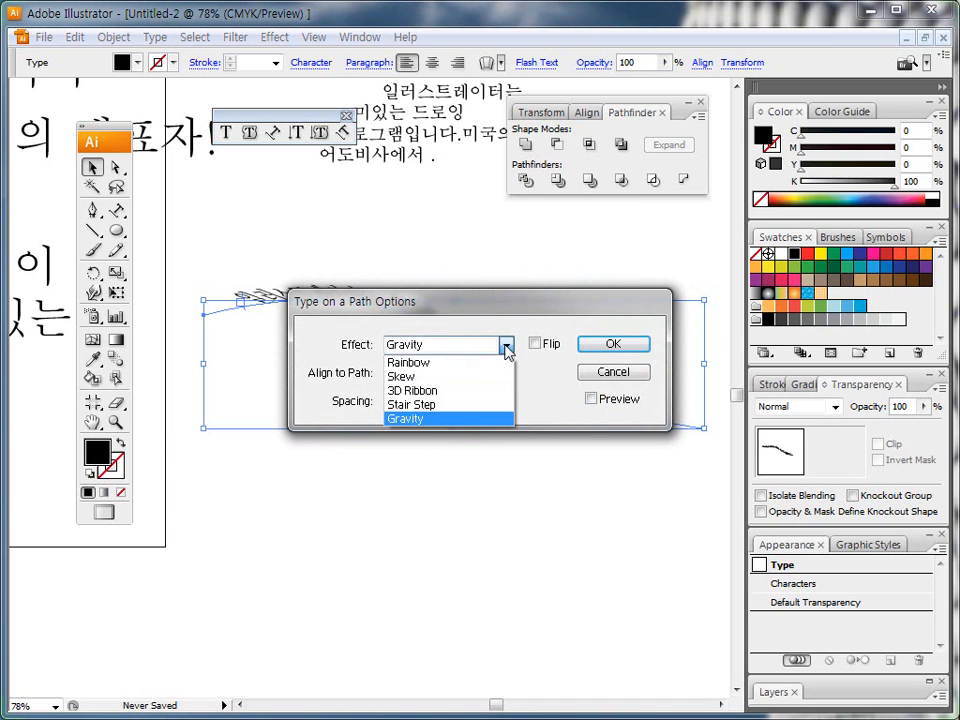
{"action": "left_click", "coordinate": [426, 364]}
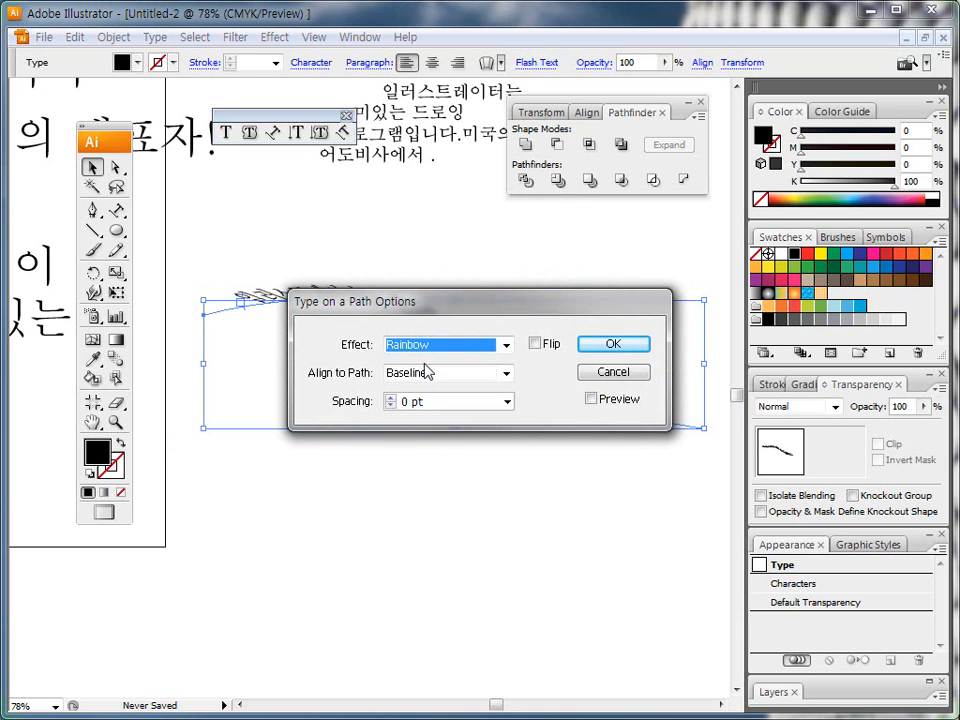
{"action": "left_click_drag", "start_coordinate": [487, 312], "coordinate": [455, 452]}
{"action": "left_click", "coordinate": [502, 484]}
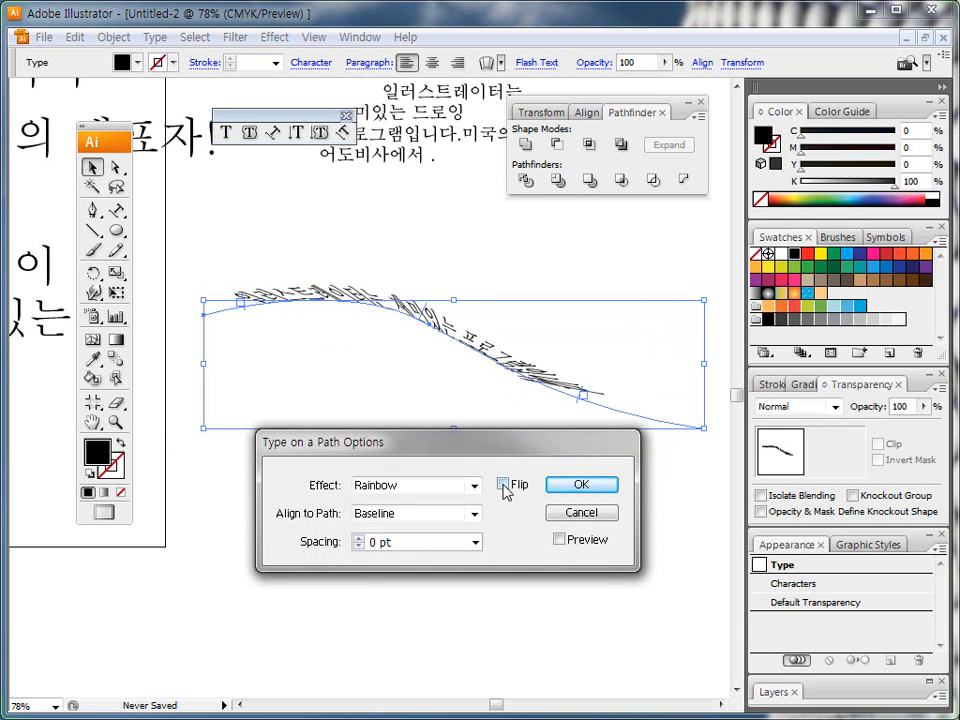
{"action": "left_click", "coordinate": [559, 540]}
{"action": "left_click", "coordinate": [474, 514]}
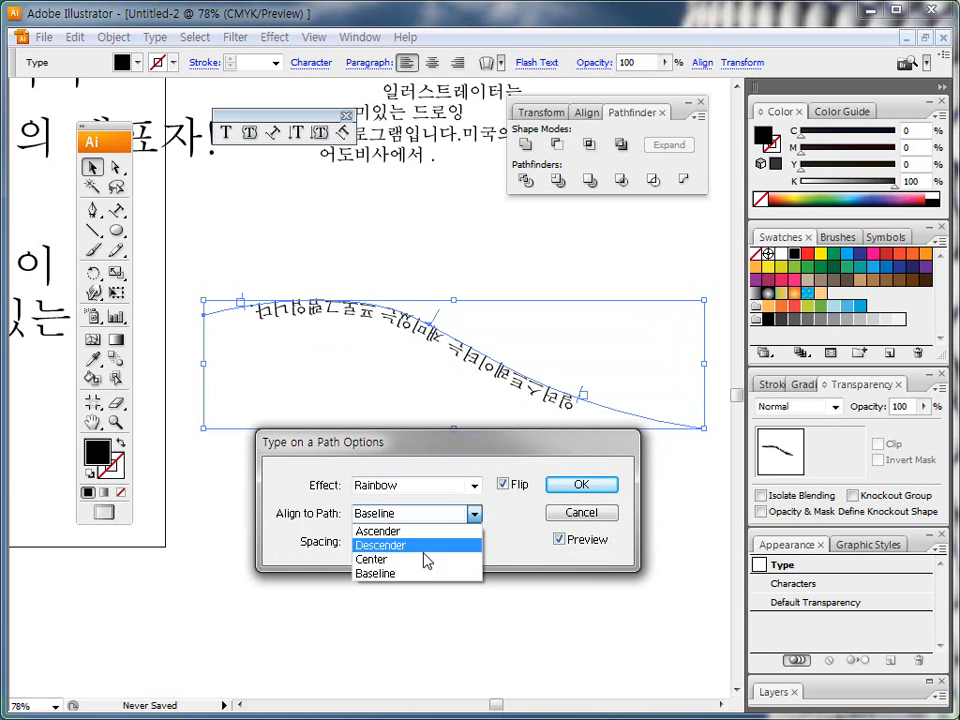
{"action": "left_click", "coordinate": [419, 573]}
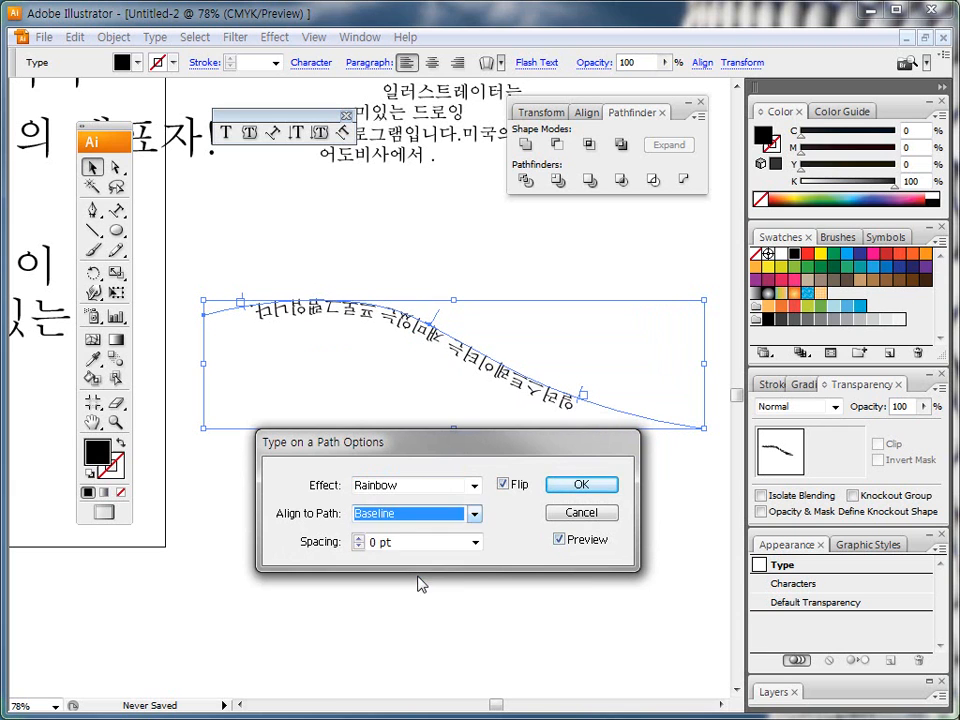
Switch Flip off and on repeatedly to compare the previewed results, and apply the path options with Flip enabled.
{"action": "left_click", "coordinate": [503, 484]}
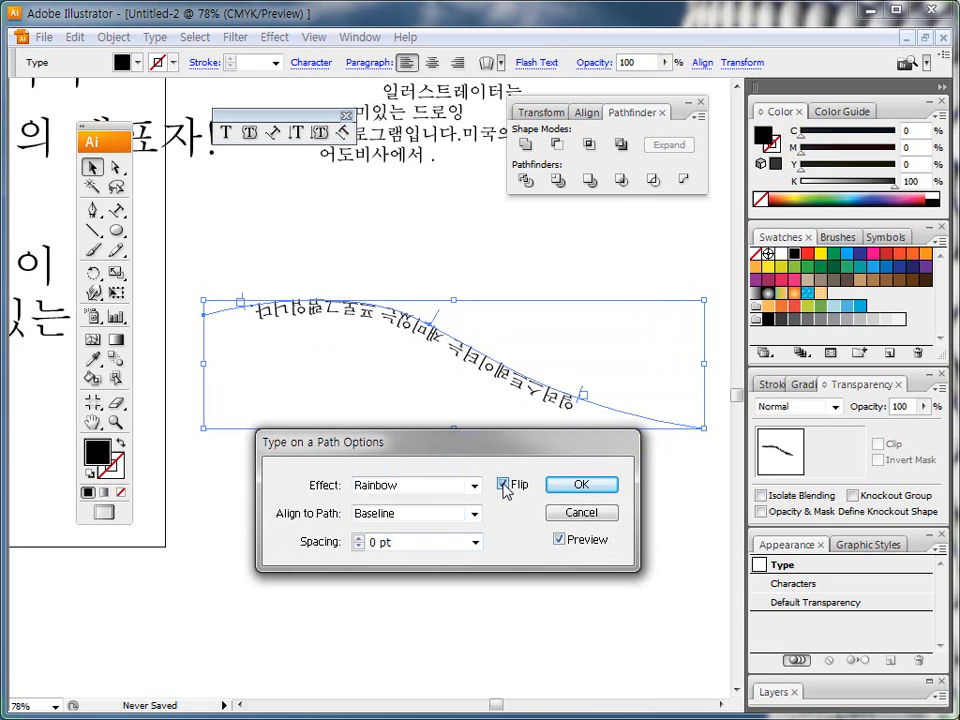
{"action": "left_click", "coordinate": [503, 484]}
{"action": "left_click", "coordinate": [503, 484]}
{"action": "left_click", "coordinate": [503, 484]}
{"action": "left_click", "coordinate": [503, 484]}
{"action": "left_click", "coordinate": [503, 484]}
{"action": "left_click", "coordinate": [503, 484]}
{"action": "left_click", "coordinate": [503, 484]}
{"action": "left_click", "coordinate": [503, 484]}
{"action": "left_click", "coordinate": [503, 484]}
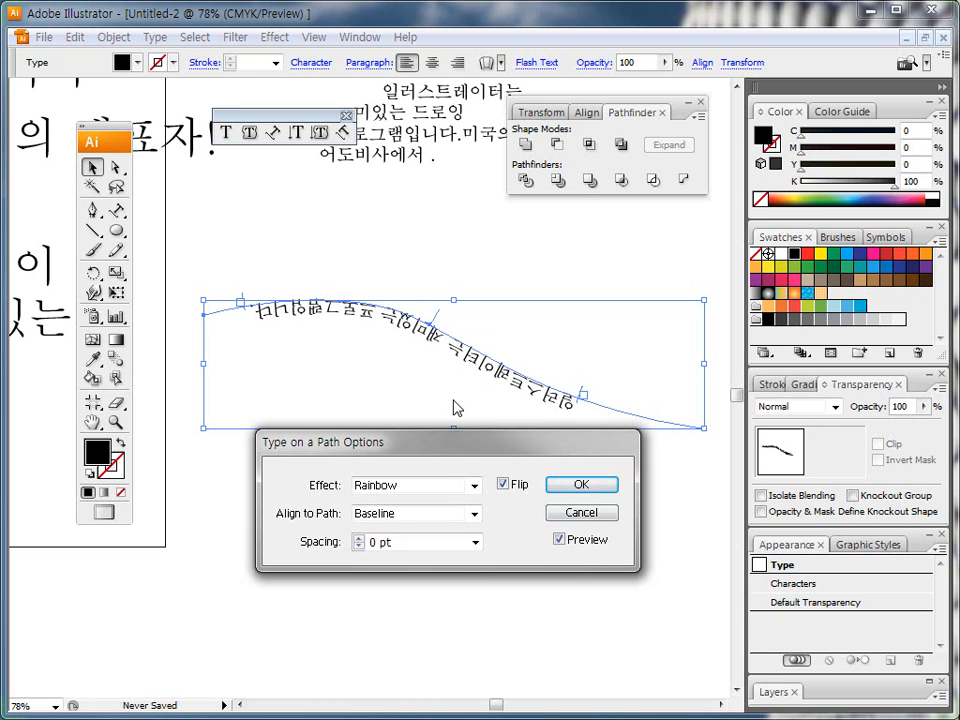
{"action": "left_click", "coordinate": [575, 487]}
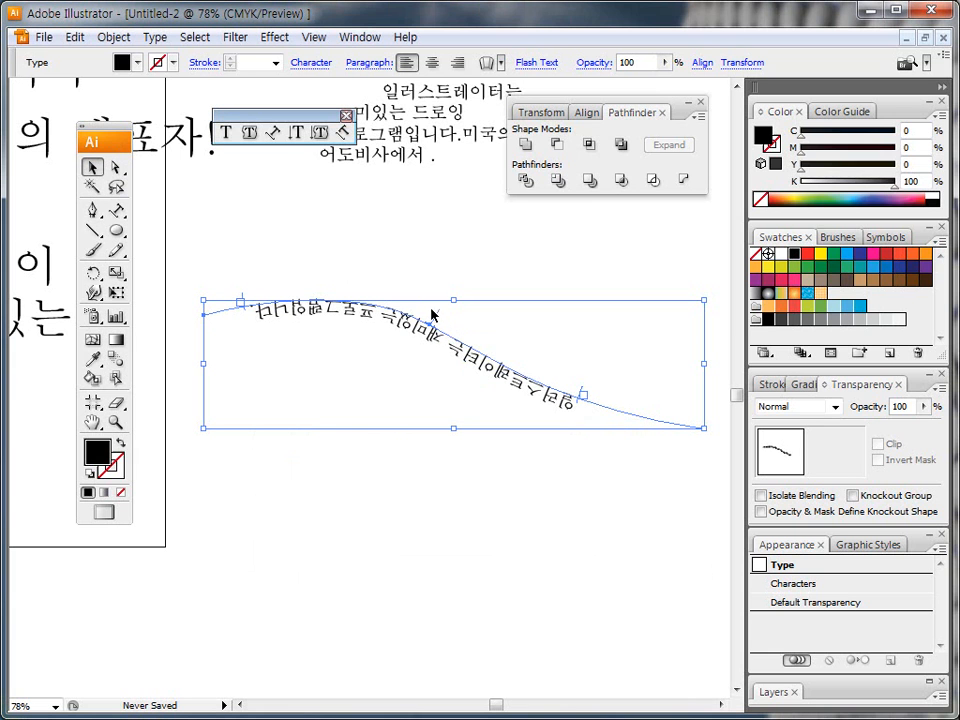
Pull the path text's middle bracket across the curve to flip the text, and move its first bracket slightly outward with Direct Selection.
{"action": "left_click_drag", "start_coordinate": [443, 306], "coordinate": [442, 343]}
{"action": "key", "text": "a"}
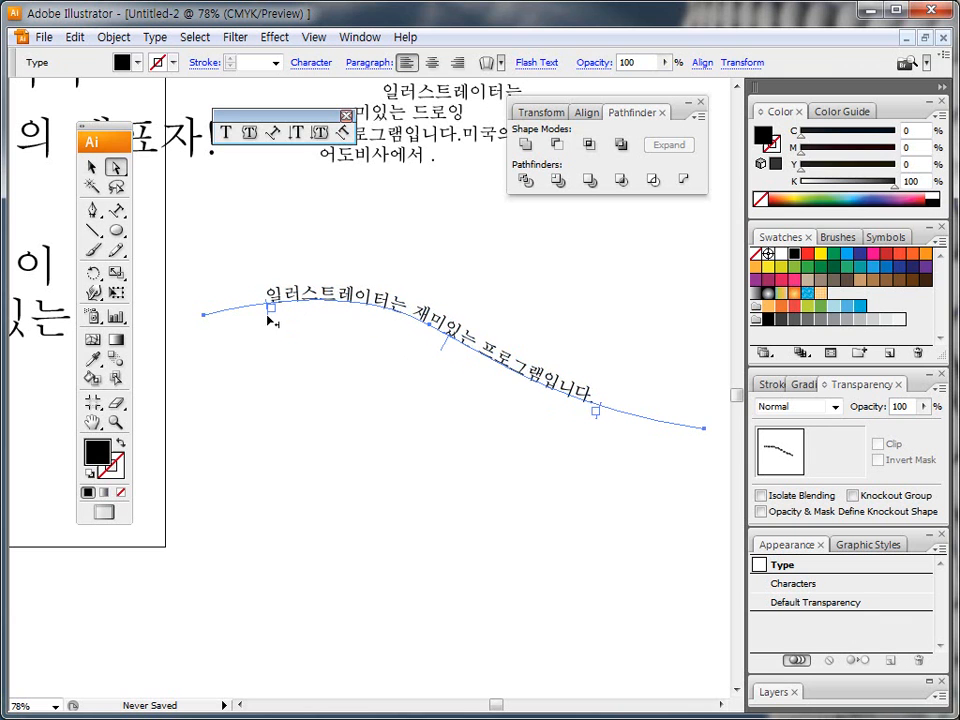
{"action": "mouse_move", "coordinate": [268, 316]}
{"action": "left_mouse_down"}
{"action": "mouse_move", "coordinate": [315, 321]}
{"action": "mouse_move", "coordinate": [259, 320]}
{"action": "left_mouse_up"}
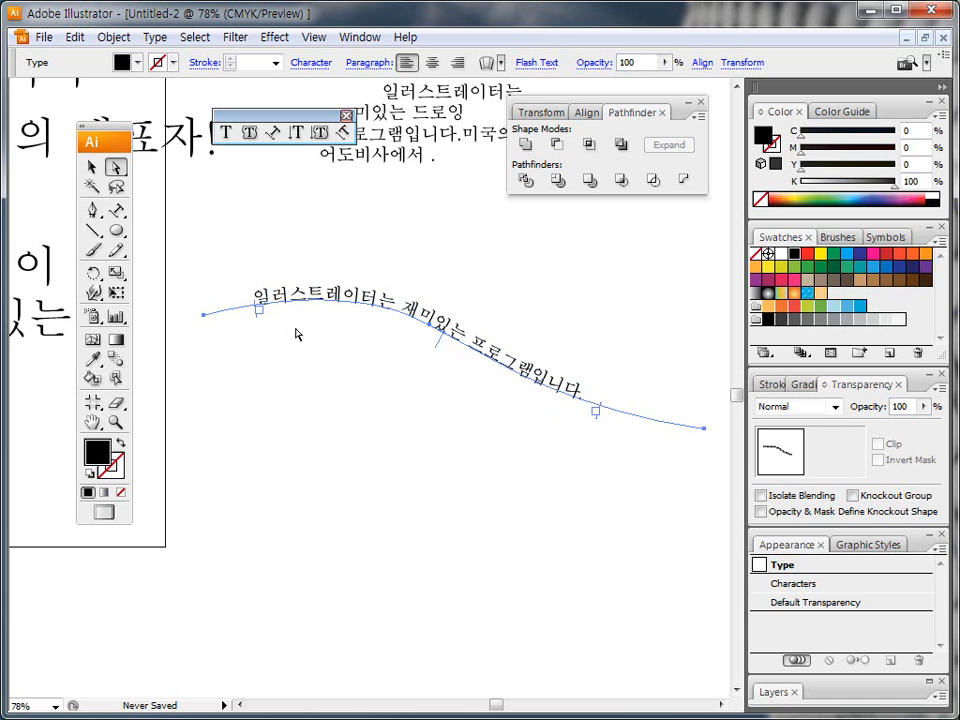
Reapply the Rainbow path options with Flip enabled, and turn the text back above the curve by its middle bracket.
{"action": "left_click", "coordinate": [162, 42]}
{"action": "mouse_move", "coordinate": [231, 178]}
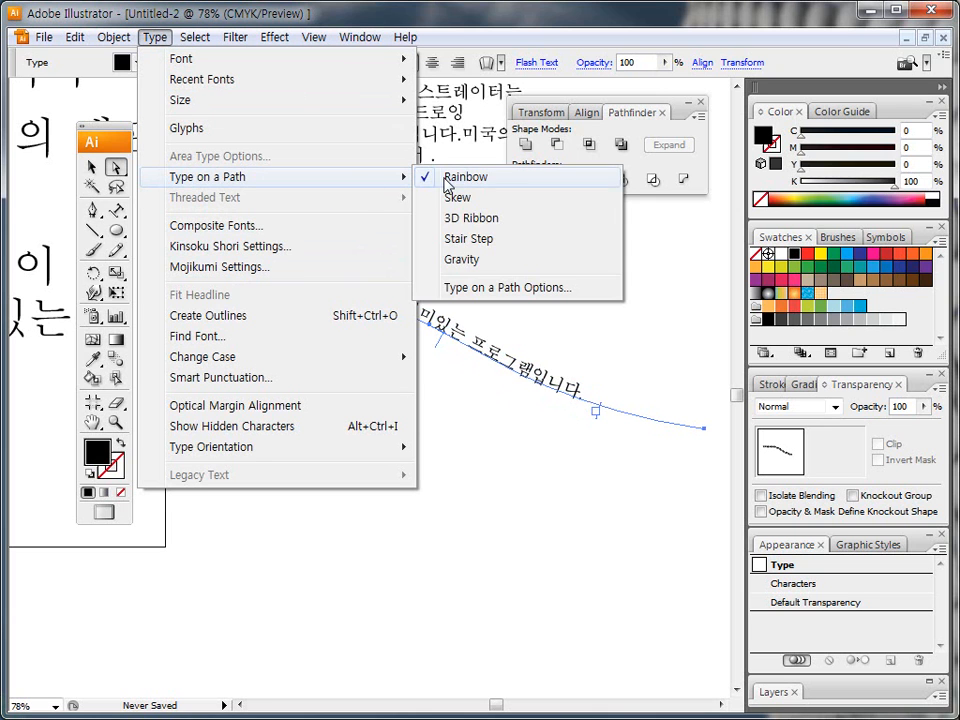
{"action": "left_click", "coordinate": [463, 289]}
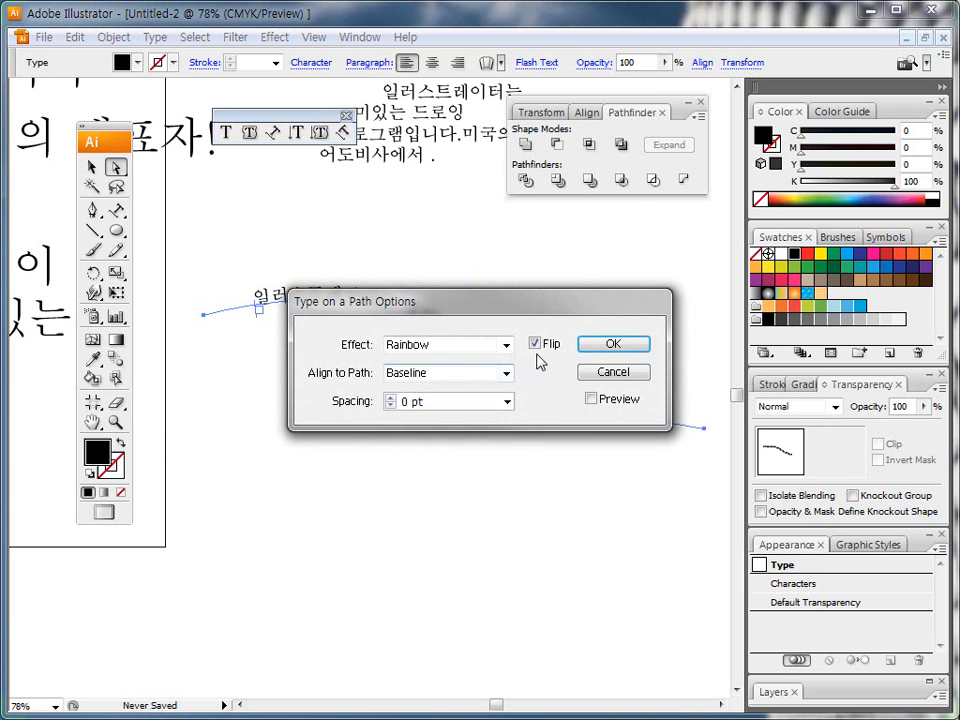
{"action": "left_click", "coordinate": [611, 345]}
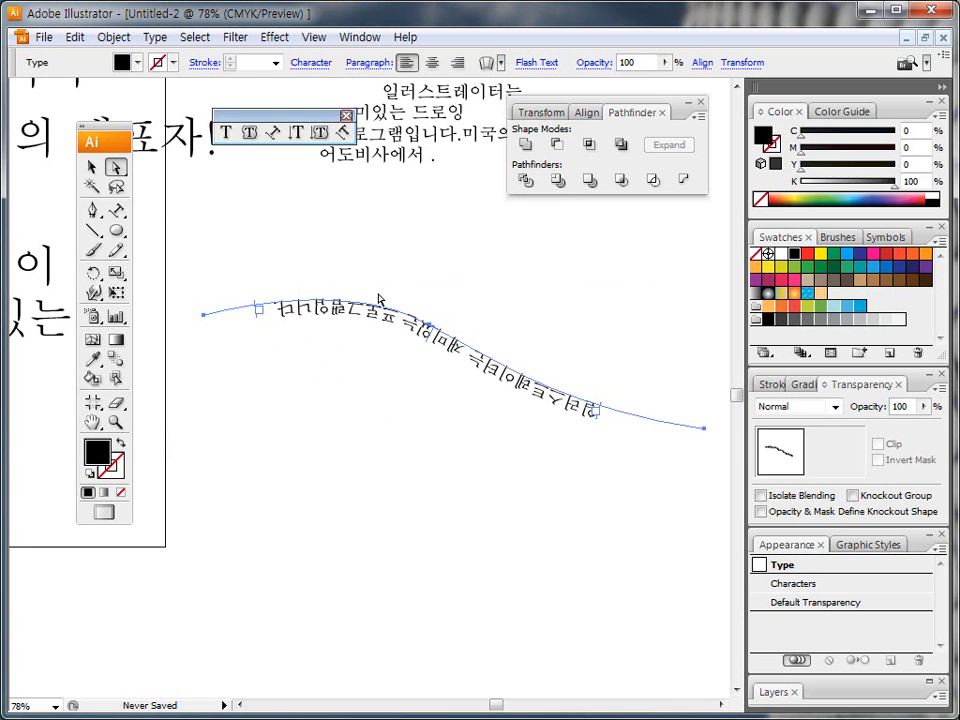
{"action": "left_click_drag", "start_coordinate": [428, 345], "coordinate": [465, 317]}
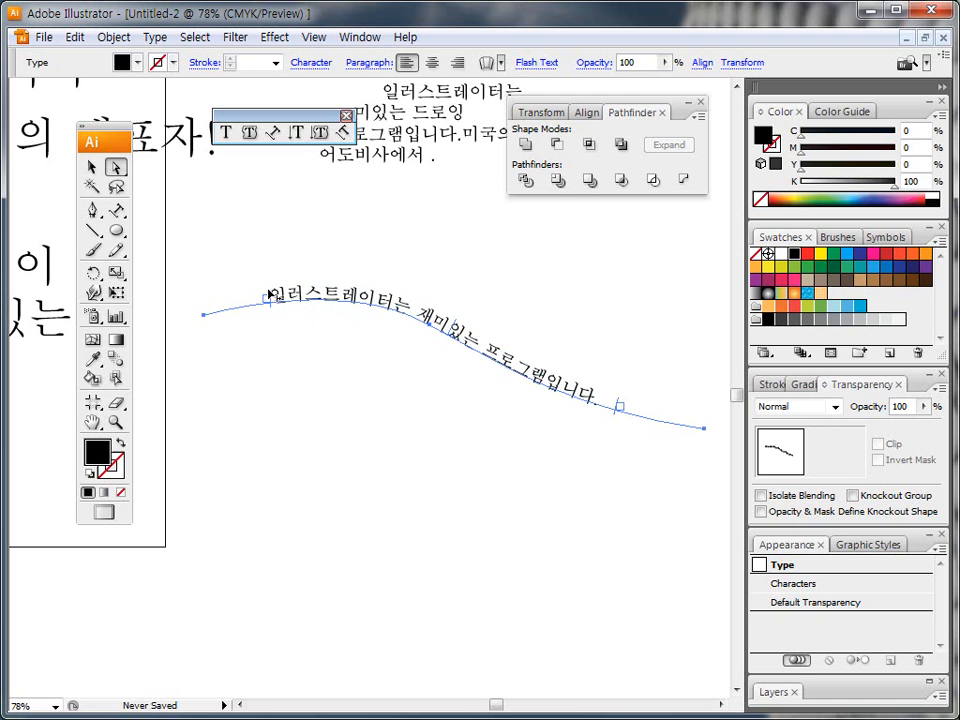
Move the start bracket near the curve's beginning and the end bracket just past the final period, and slide the text slightly along the curve.
{"action": "left_click_drag", "start_coordinate": [270, 294], "coordinate": [209, 306]}
{"action": "left_click_drag", "start_coordinate": [617, 400], "coordinate": [553, 386]}
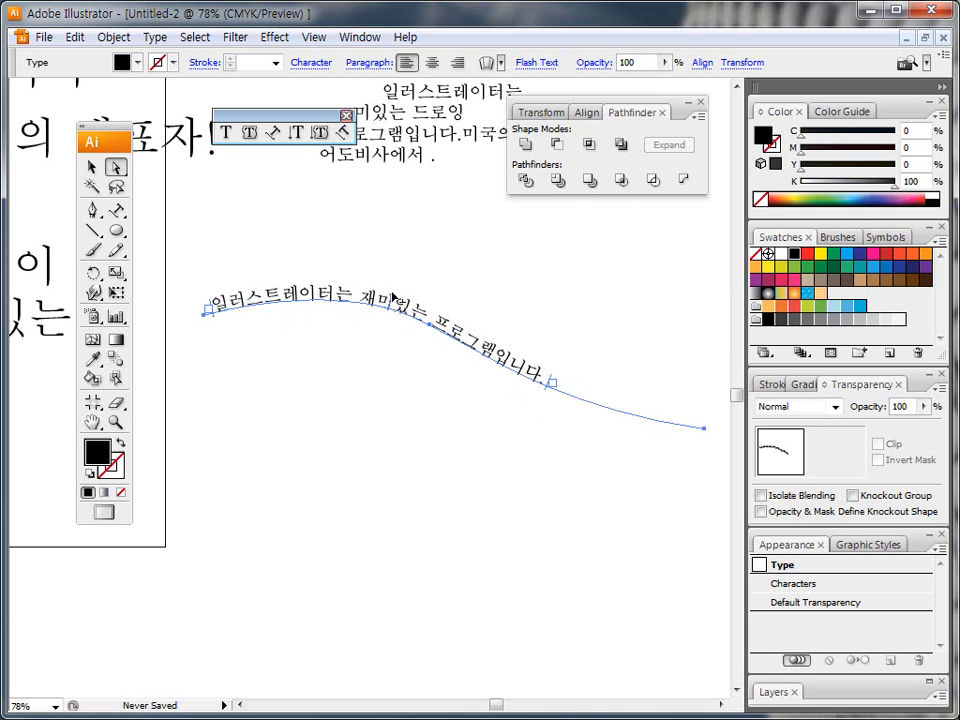
{"action": "left_click_drag", "start_coordinate": [393, 298], "coordinate": [428, 322]}
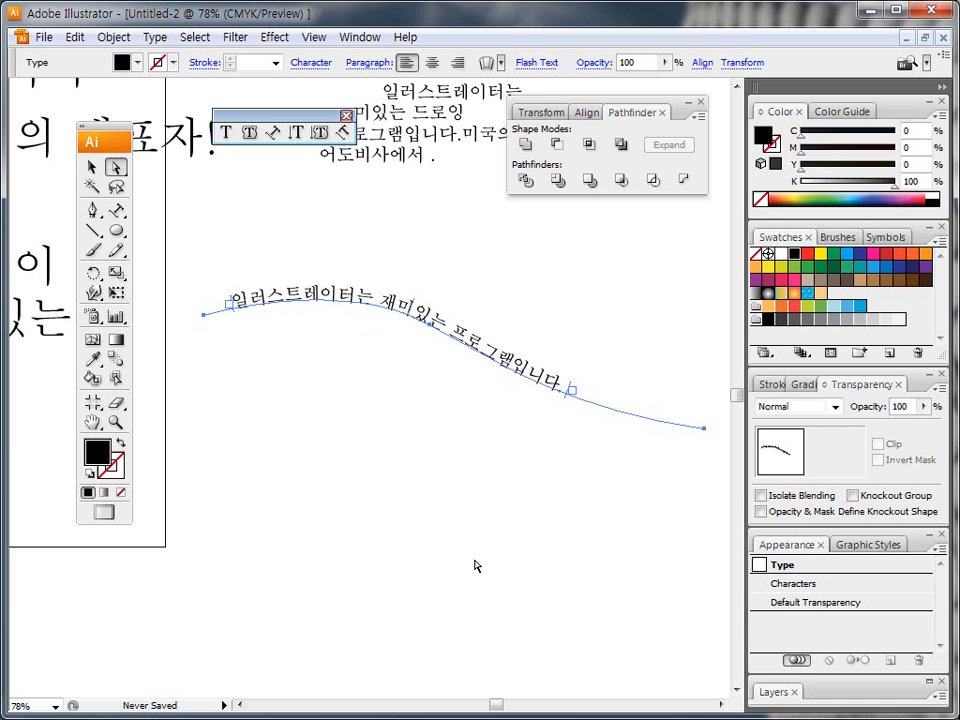
Draw a large, nearly square paragraph text frame with the Type tool in the empty area below the artboard.
{"action": "left_click_drag", "start_coordinate": [361, 574], "coordinate": [420, 407]}
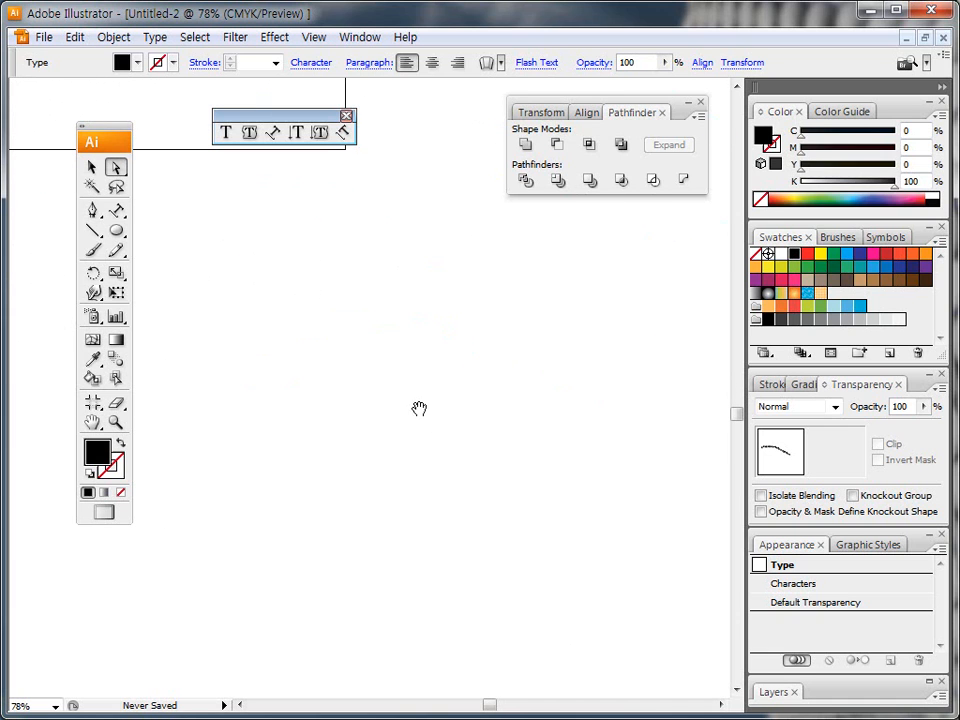
{"action": "left_click", "coordinate": [225, 133]}
{"action": "left_click_drag", "start_coordinate": [196, 201], "coordinate": [545, 594]}
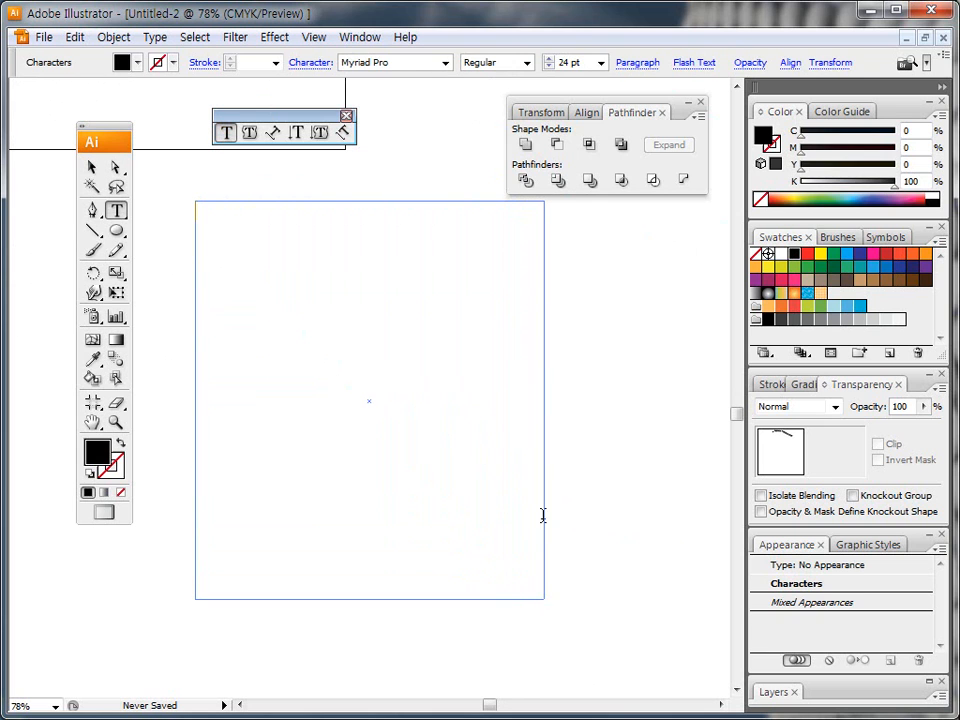
Choose the Adobe text file from the Lesson14 folder, under 강좌 예제파일 and 일러스트레이터 on the desktop, for placing in the text frame.
{"action": "left_click", "coordinate": [42, 37]}
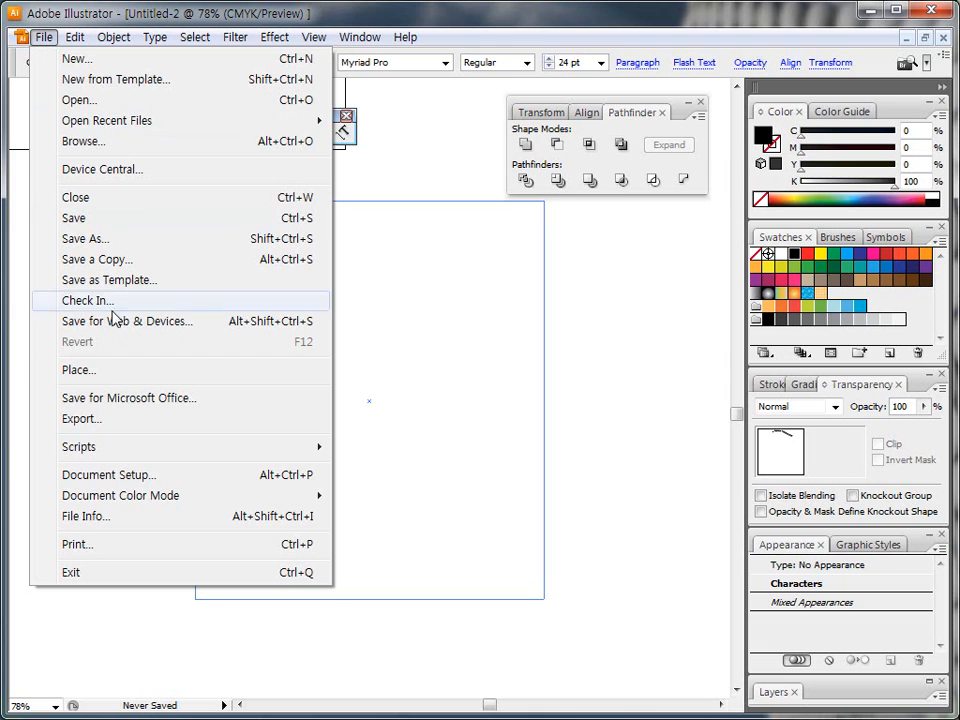
{"action": "left_click", "coordinate": [115, 381]}
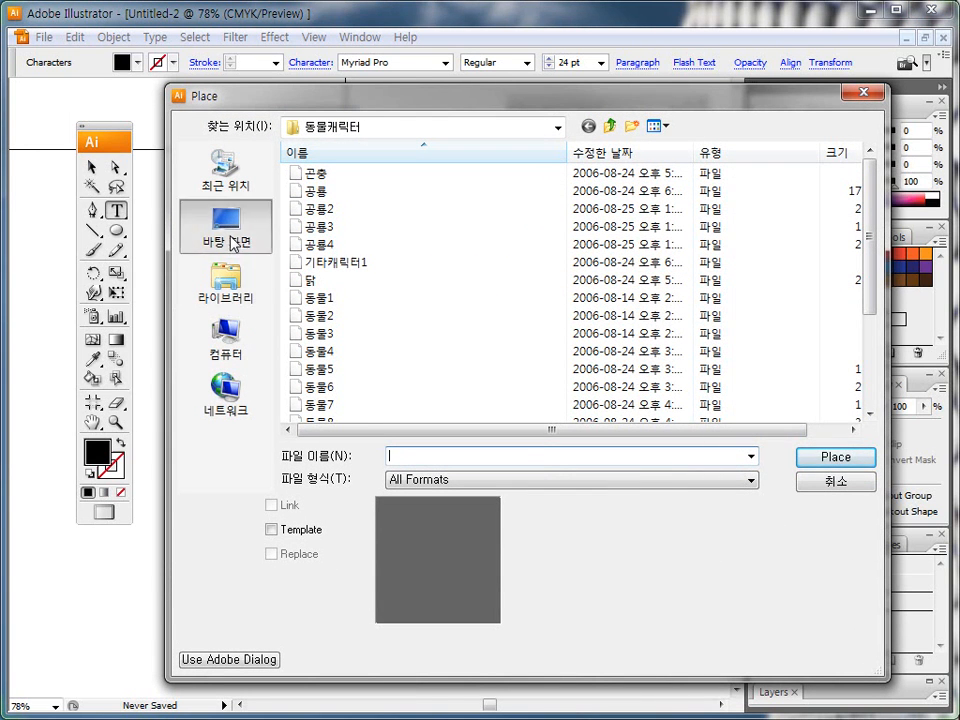
{"action": "left_click", "coordinate": [230, 222]}
{"action": "double_click", "coordinate": [555, 420]}
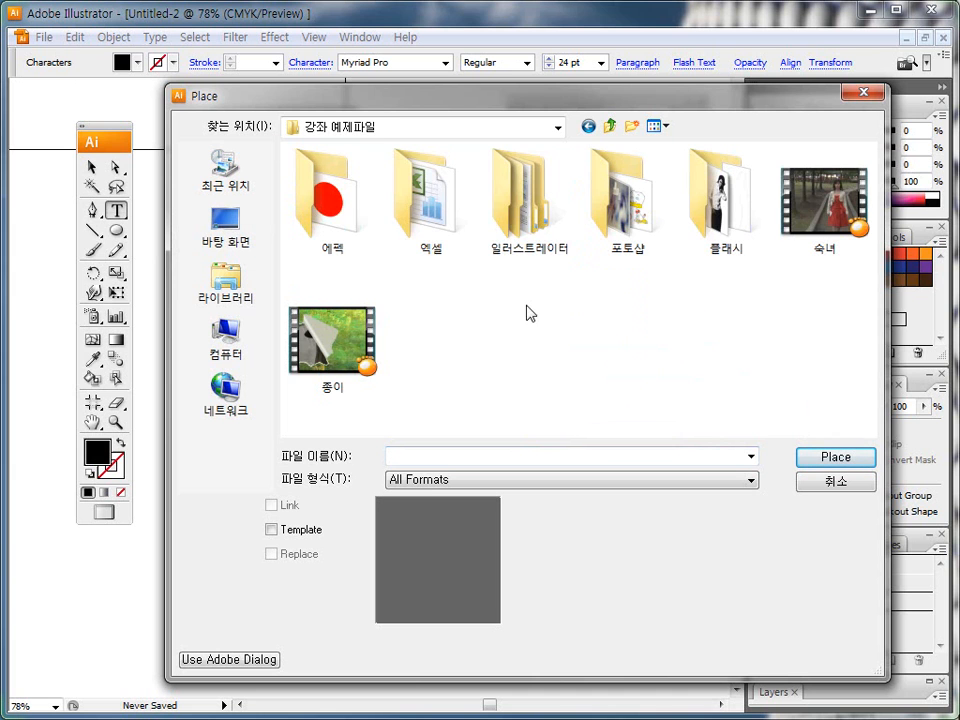
{"action": "double_click", "coordinate": [516, 231]}
{"action": "double_click", "coordinate": [329, 281]}
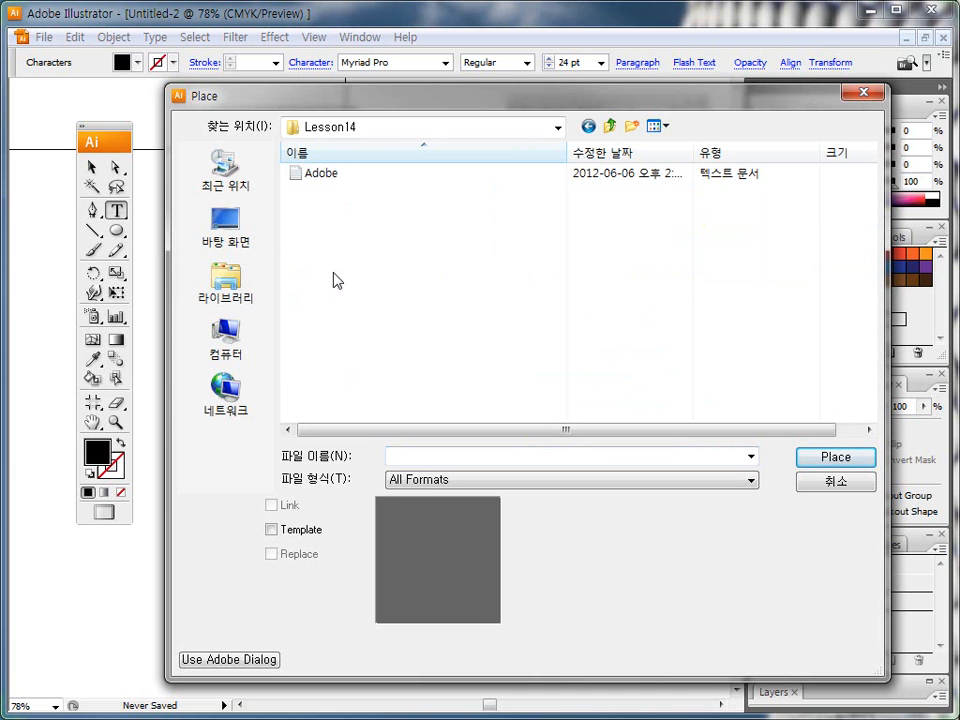
{"action": "left_click", "coordinate": [321, 185]}
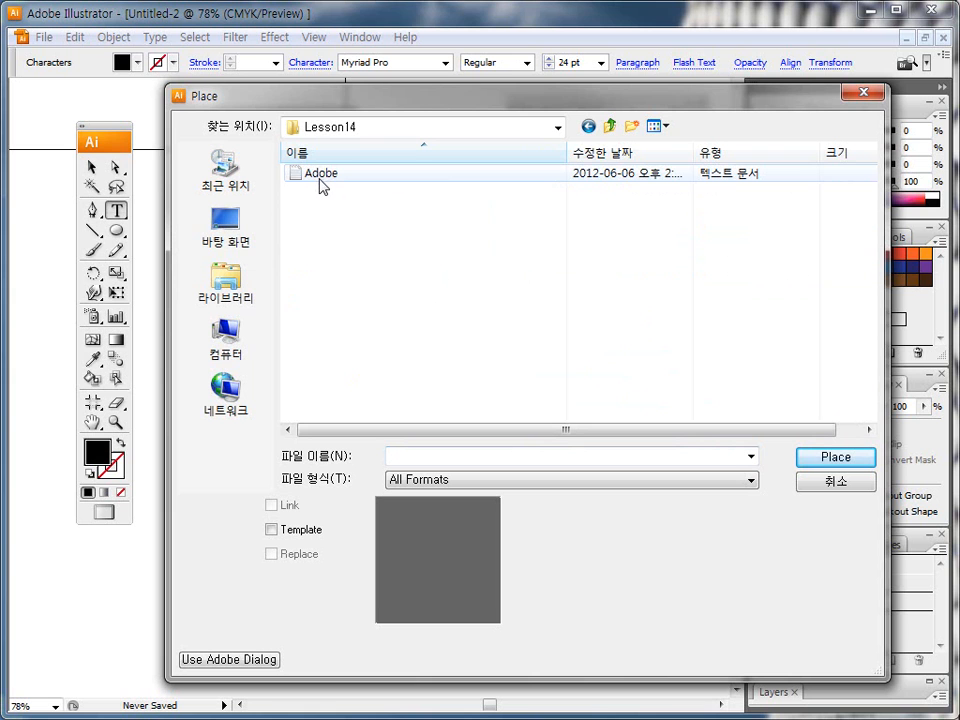
{"action": "left_click", "coordinate": [833, 462]}
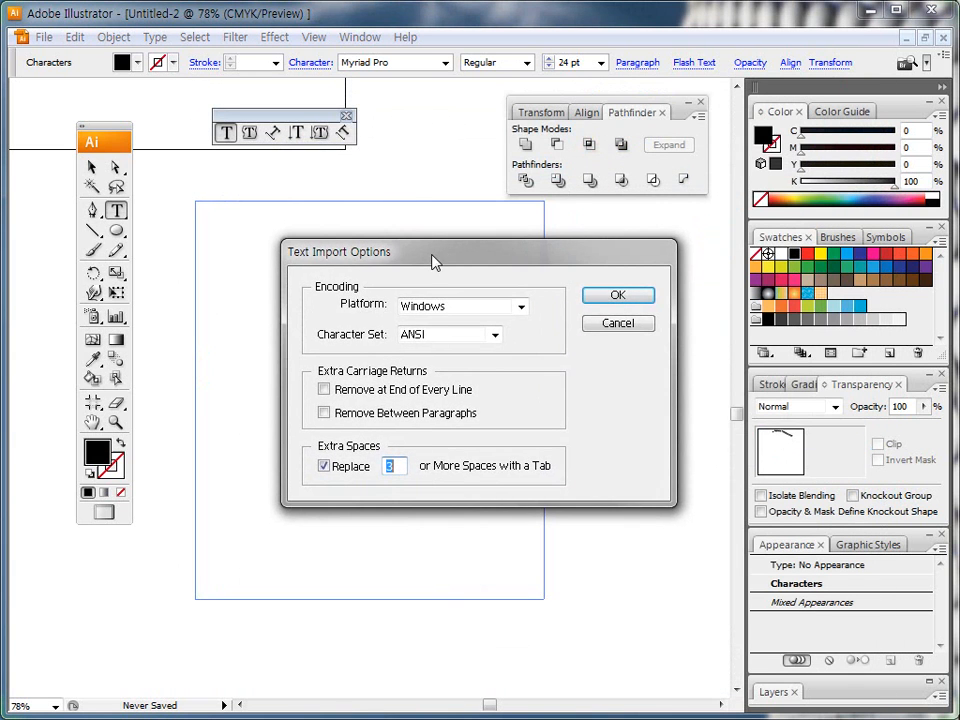
Import the text file with the Windows platform and ANSI character set, and delete all the imported text from the frame.
{"action": "left_click", "coordinate": [521, 311]}
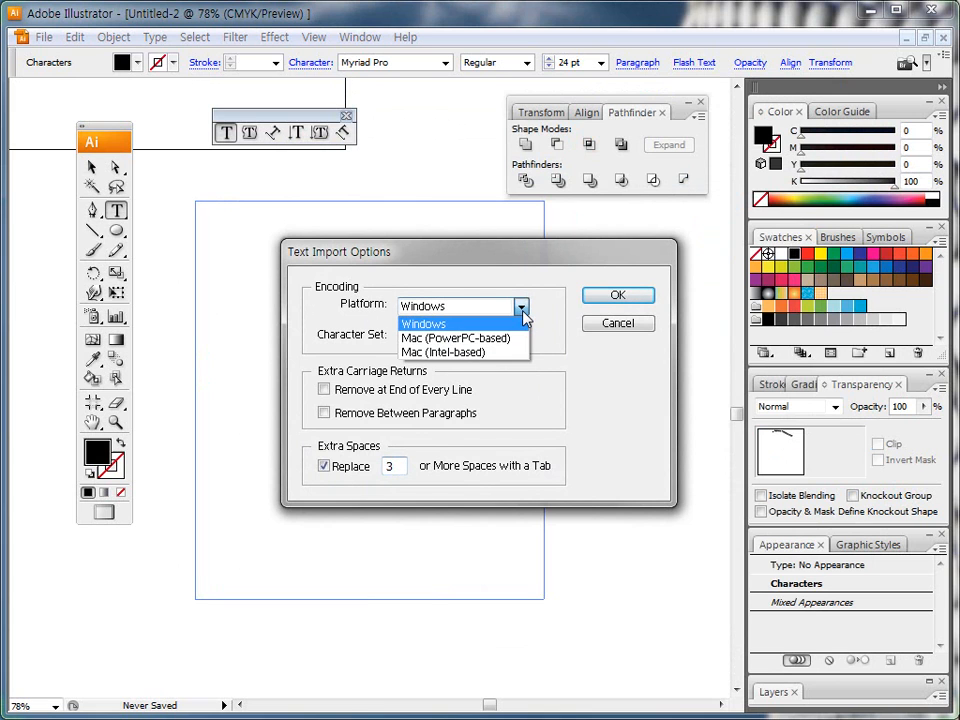
{"action": "left_click", "coordinate": [442, 326]}
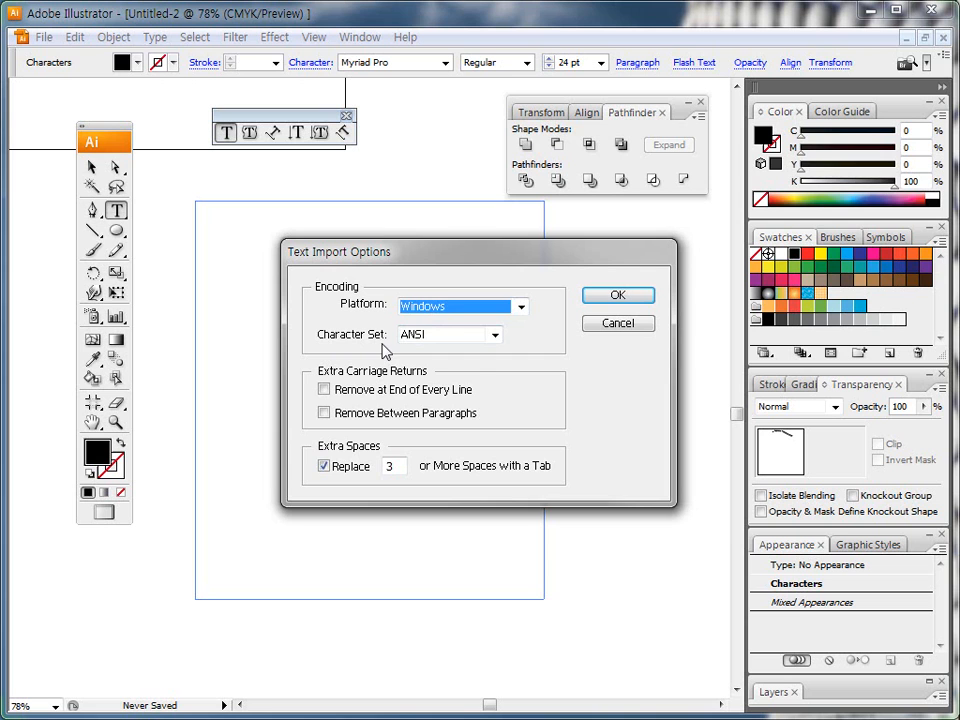
{"action": "left_click", "coordinate": [494, 335]}
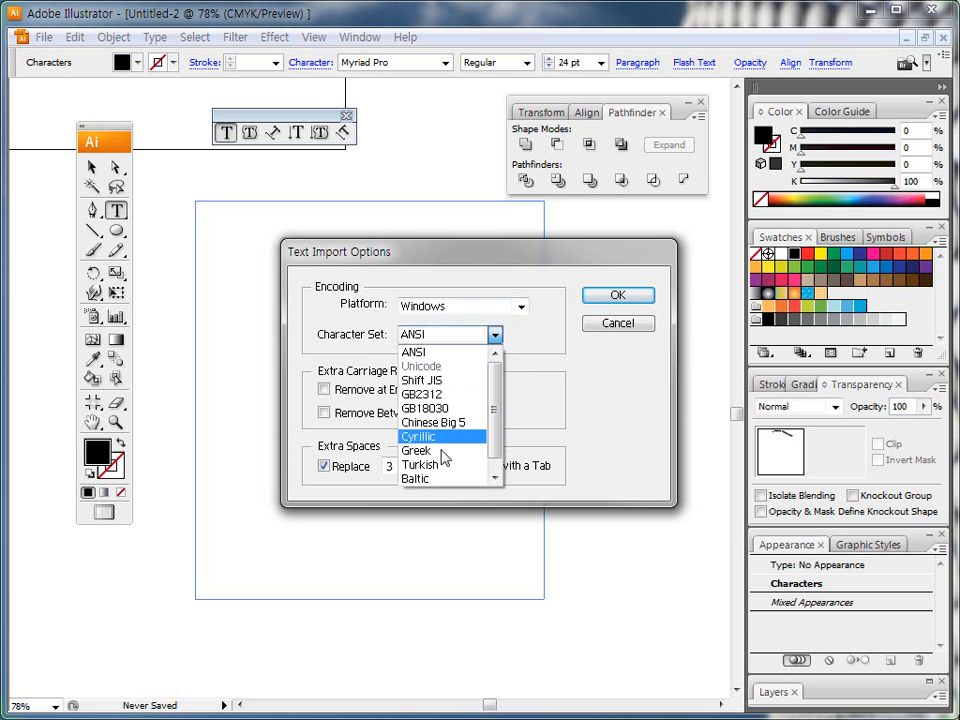
{"action": "left_click", "coordinate": [428, 353]}
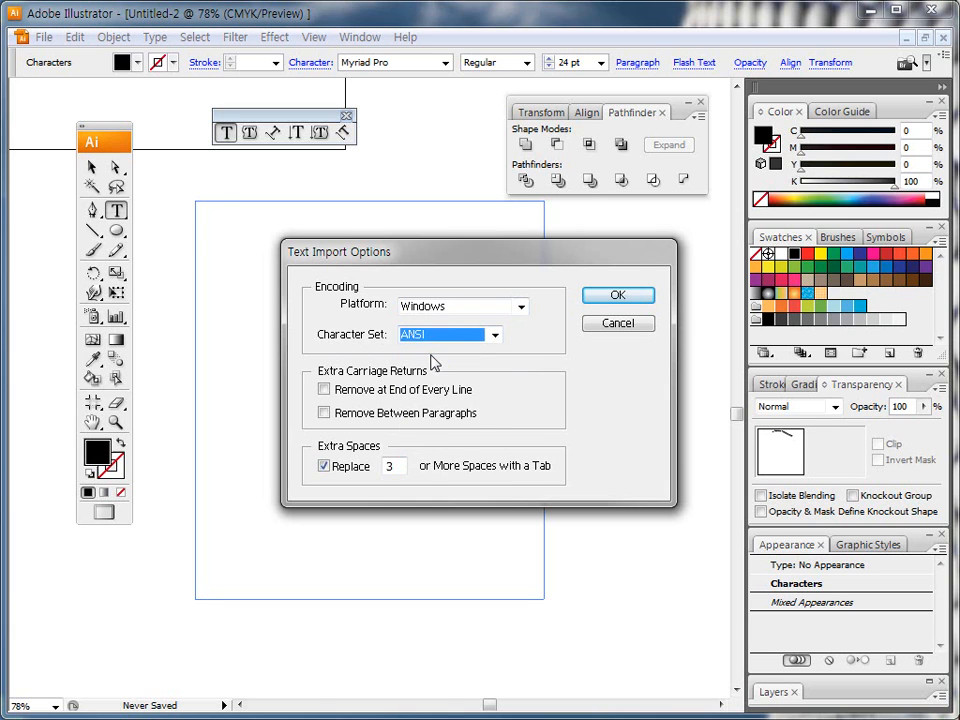
{"action": "left_click", "coordinate": [618, 296]}
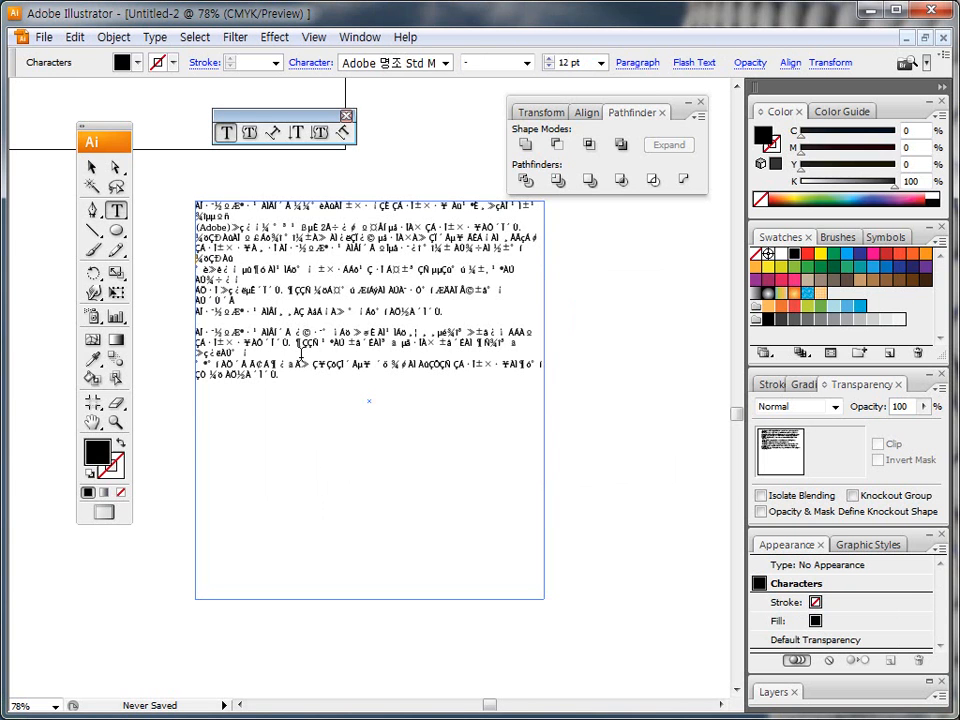
{"action": "left_click_drag", "start_coordinate": [278, 381], "coordinate": [184, 200]}
{"action": "key", "text": "Delete"}
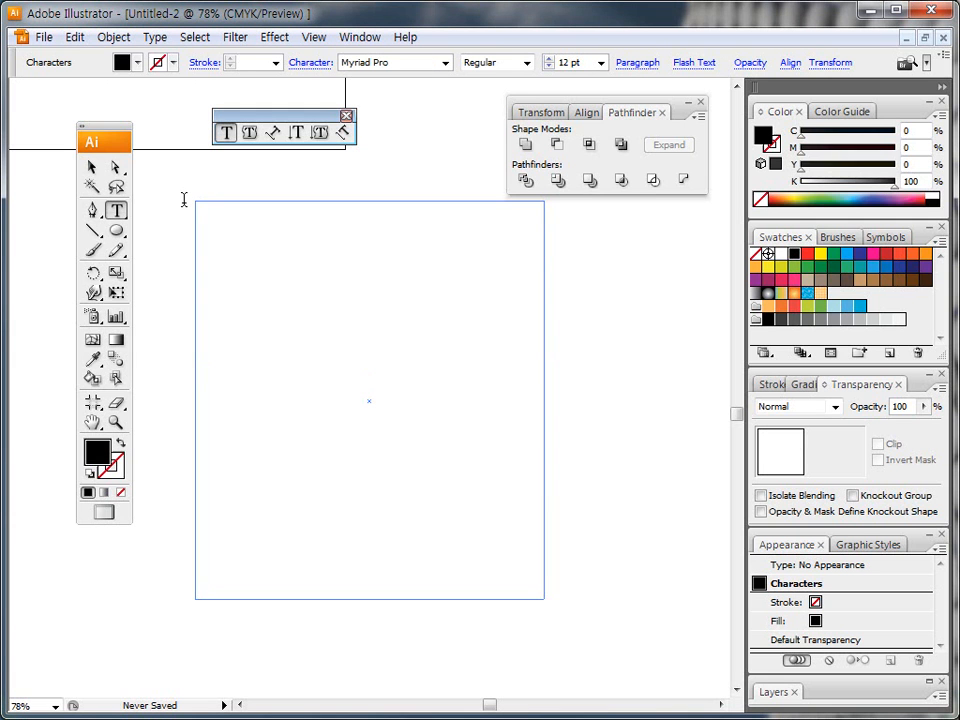
Choose the Adobe text file in the Lesson14 folder again for placing in the emptied text frame.
{"action": "left_click", "coordinate": [45, 38]}
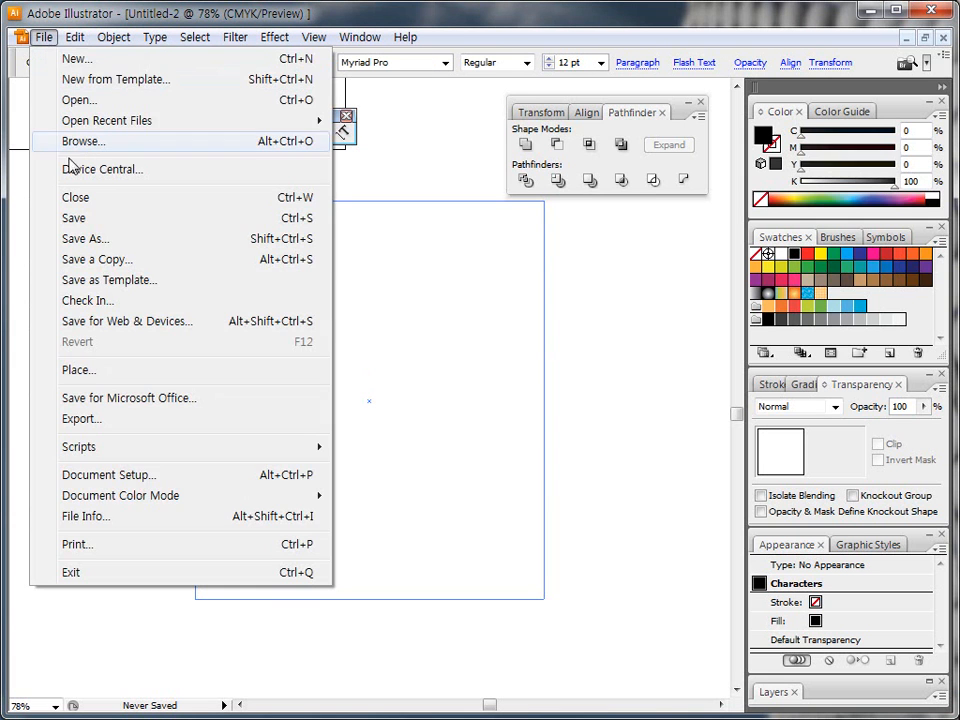
{"action": "left_click", "coordinate": [92, 369]}
{"action": "left_click", "coordinate": [315, 172]}
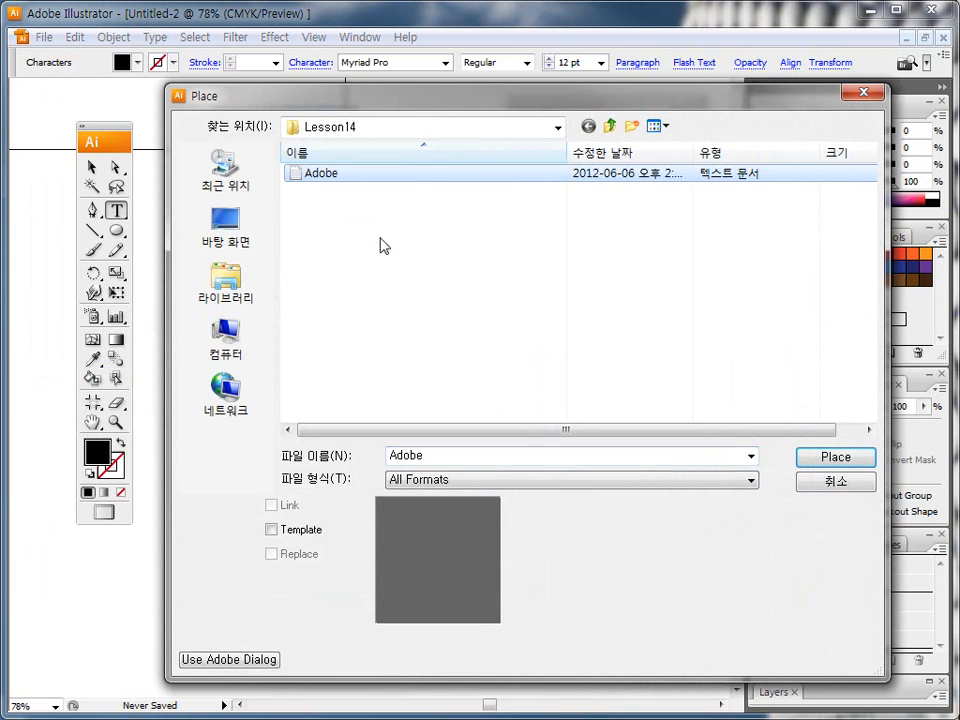
{"action": "left_click", "coordinate": [786, 457]}
Look through the available character sets, choose ANSI for the Windows platform, and import the text into the frame.
{"action": "left_click", "coordinate": [495, 321]}
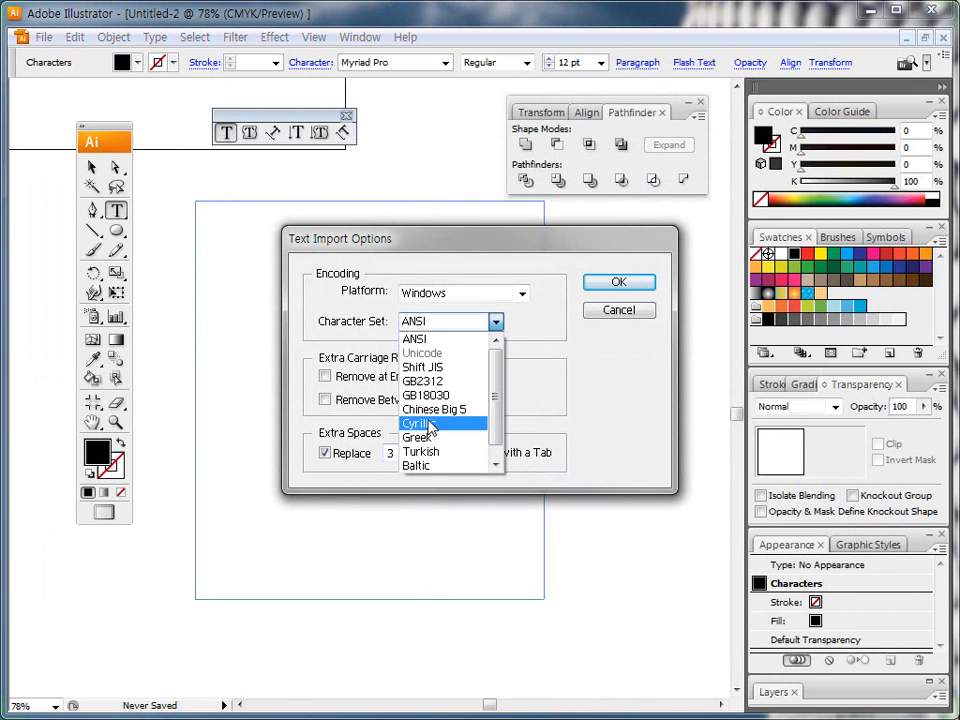
{"action": "scroll", "coordinate": [495, 377], "scroll_direction": "down", "scroll_amount": 1}
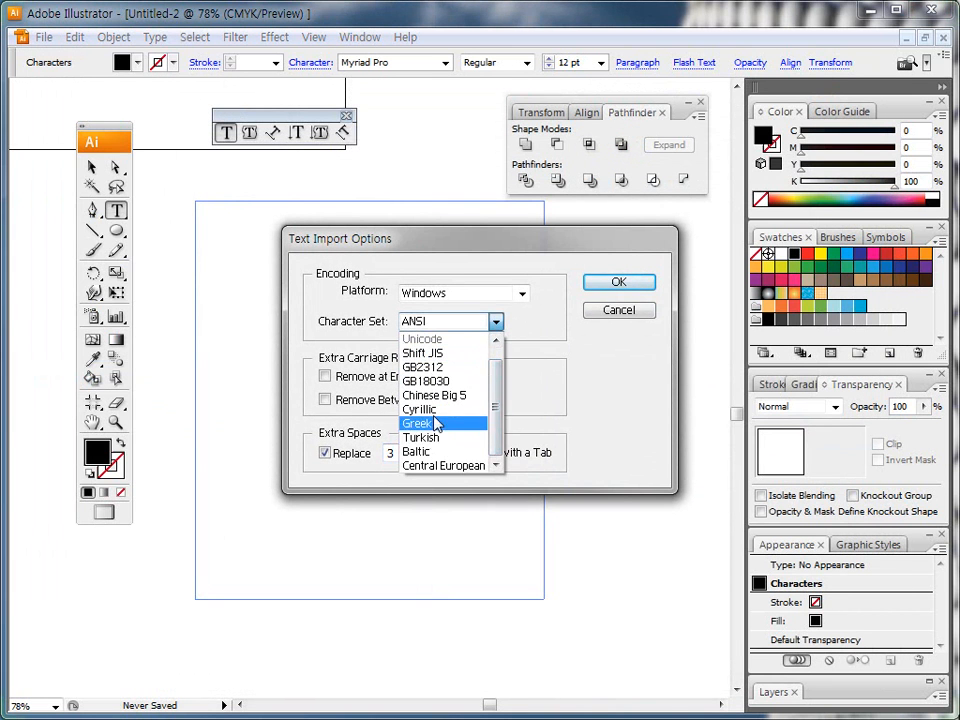
{"action": "scroll", "coordinate": [448, 366], "scroll_direction": "up", "scroll_amount": 1}
{"action": "left_click", "coordinate": [437, 360]}
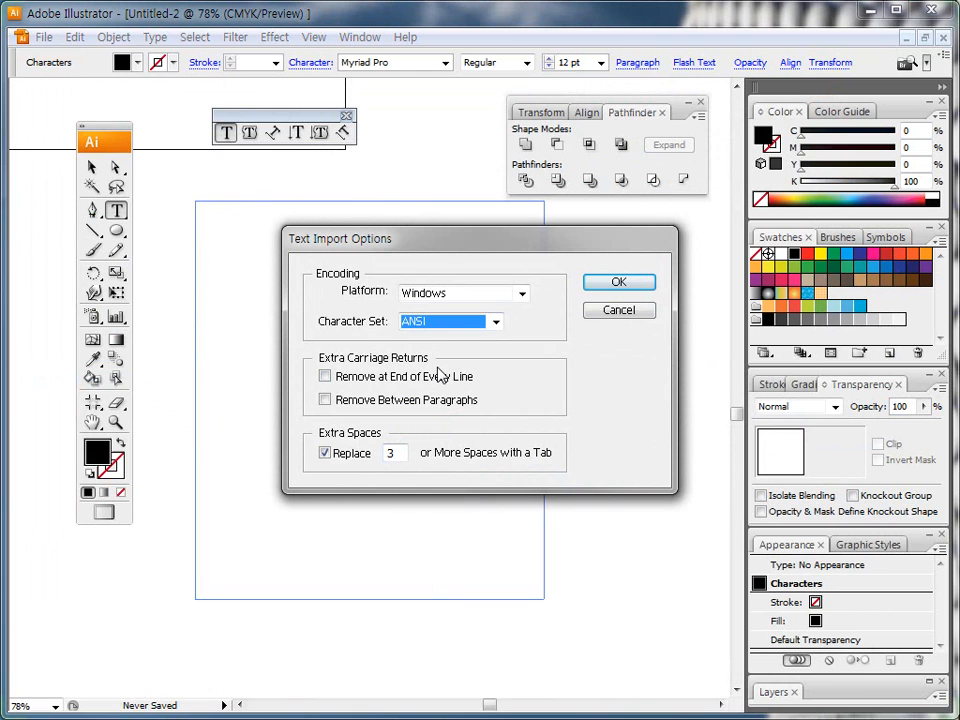
{"action": "left_click", "coordinate": [495, 322]}
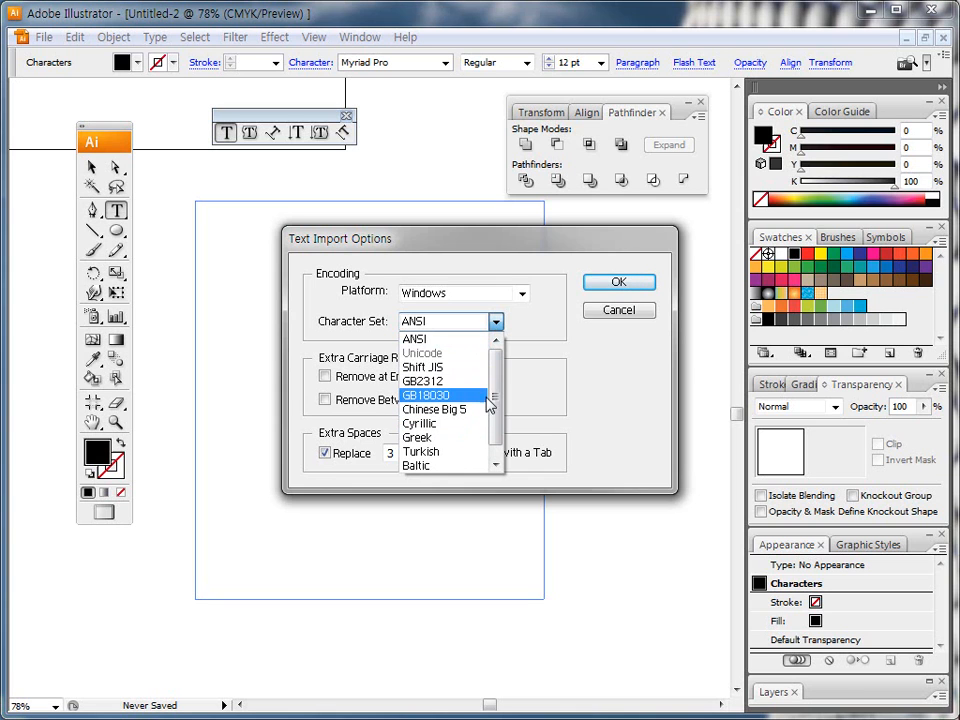
{"action": "left_click_drag", "start_coordinate": [497, 385], "coordinate": [503, 360]}
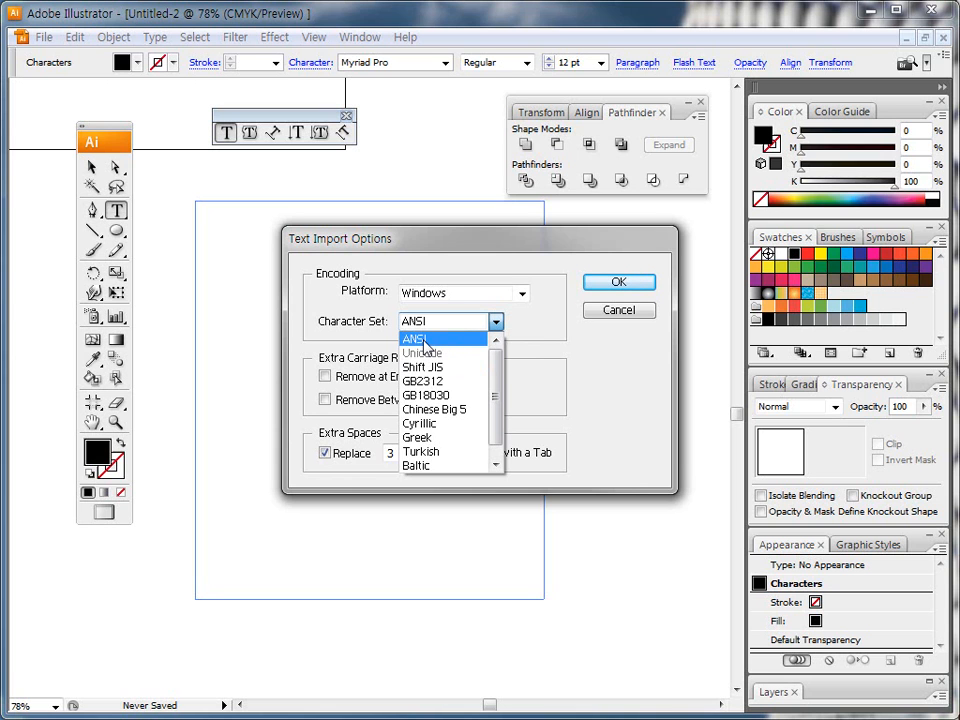
{"action": "left_click", "coordinate": [424, 341]}
{"action": "left_click", "coordinate": [619, 284]}
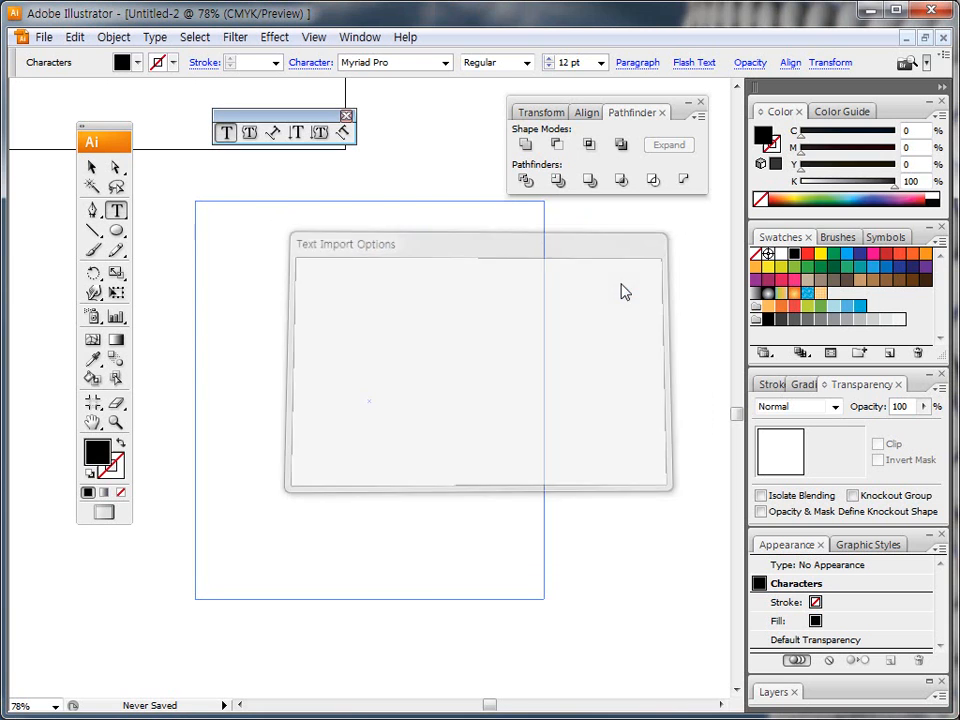
{"action": "left_click_drag", "start_coordinate": [300, 399], "coordinate": [198, 203]}
{"action": "left_click", "coordinate": [337, 396]}
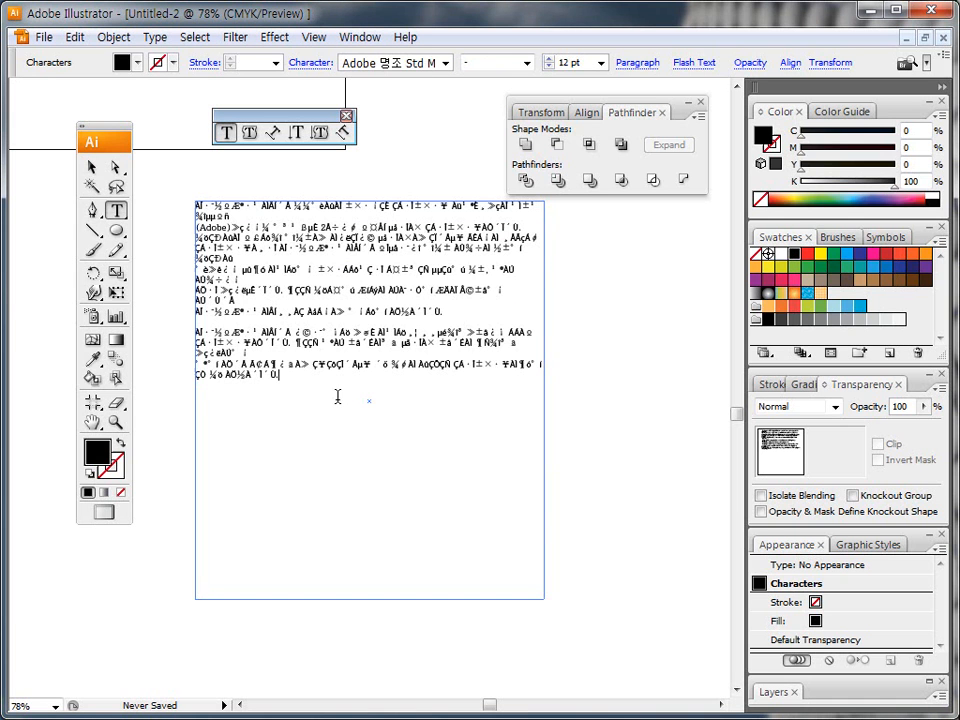